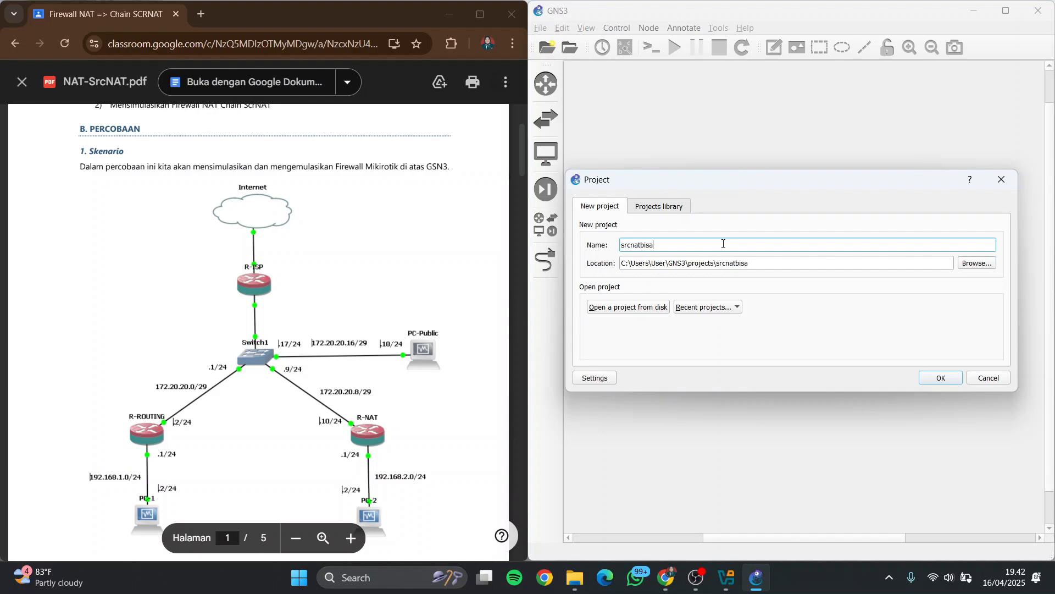
Create the project srcnatbisa and place an internet cloud, an Ethernet switch, three RouterOS routers and three PCs in the workspace
key("Return")
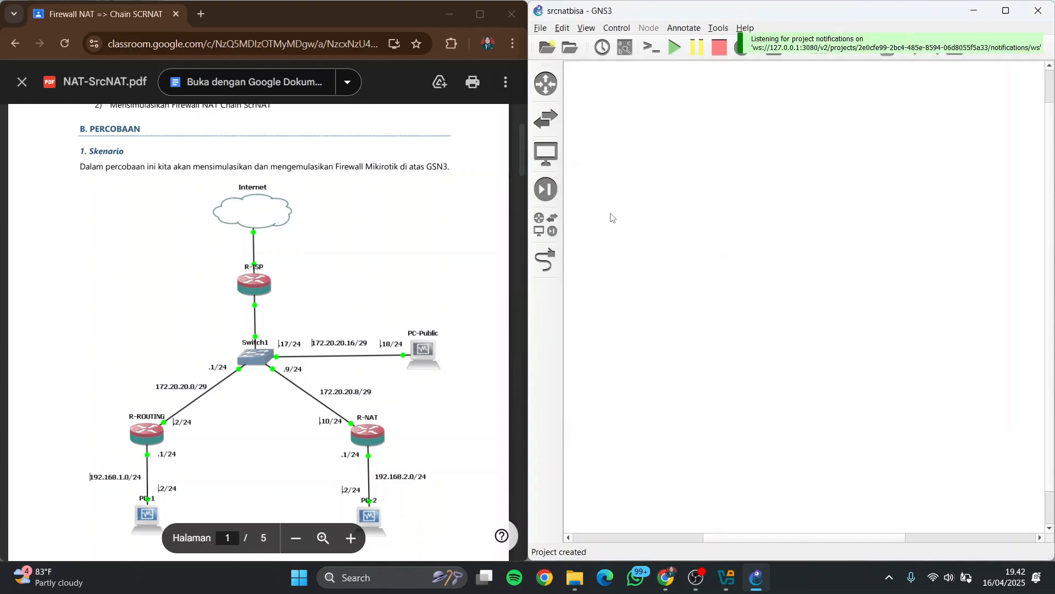
left_click(546, 226)
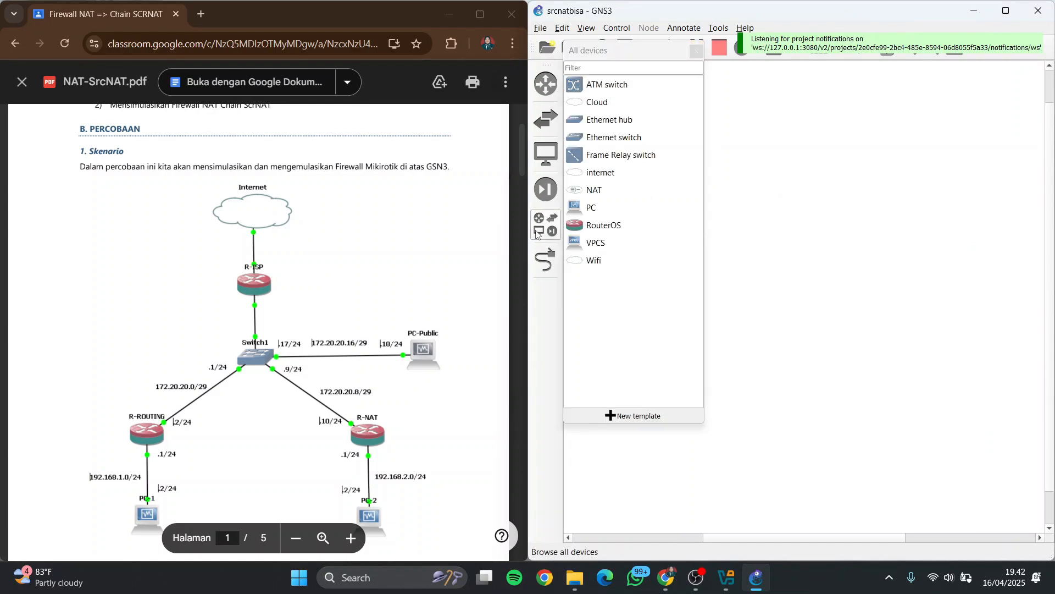
left_click(598, 264)
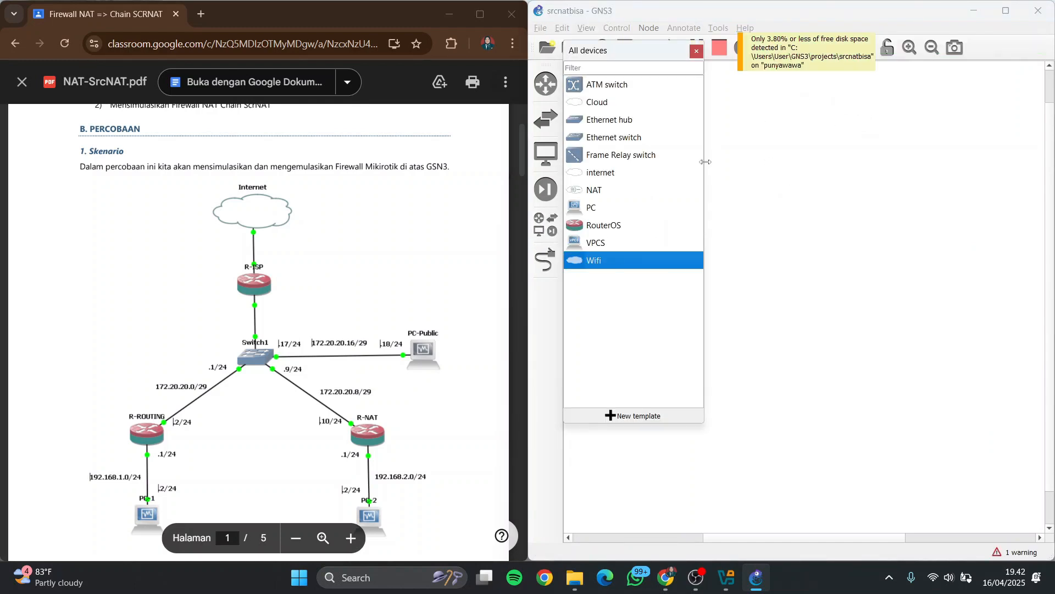
left_click_drag(594, 229, 868, 200)
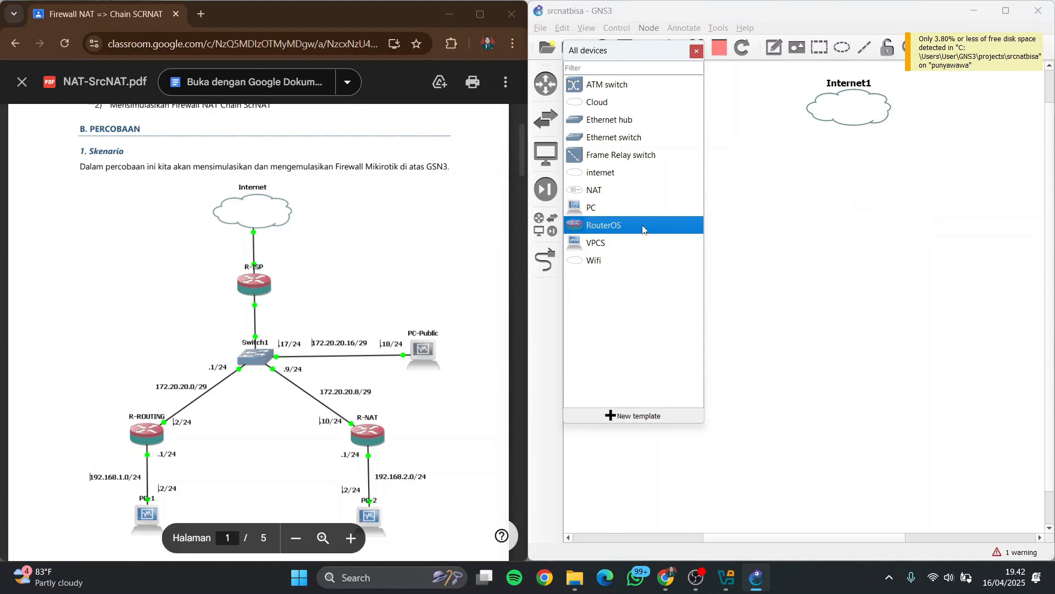
left_click_drag(614, 138, 867, 273)
left_click_drag(600, 226, 804, 352)
left_click_drag(619, 226, 956, 337)
left_click_drag(609, 206, 783, 405)
left_click_drag(649, 208, 973, 461)
left_click_drag(630, 213, 1030, 286)
left_click(696, 51)
Arrange the devices like the PDF diagram: cloud, RouterOS-1 and switch in a column, RouterOS-2 and RouterOS-3 below above PC-1 and PC-2, PC-3 beside the switch
left_click_drag(849, 107, 794, 101)
left_click_drag(866, 198, 801, 189)
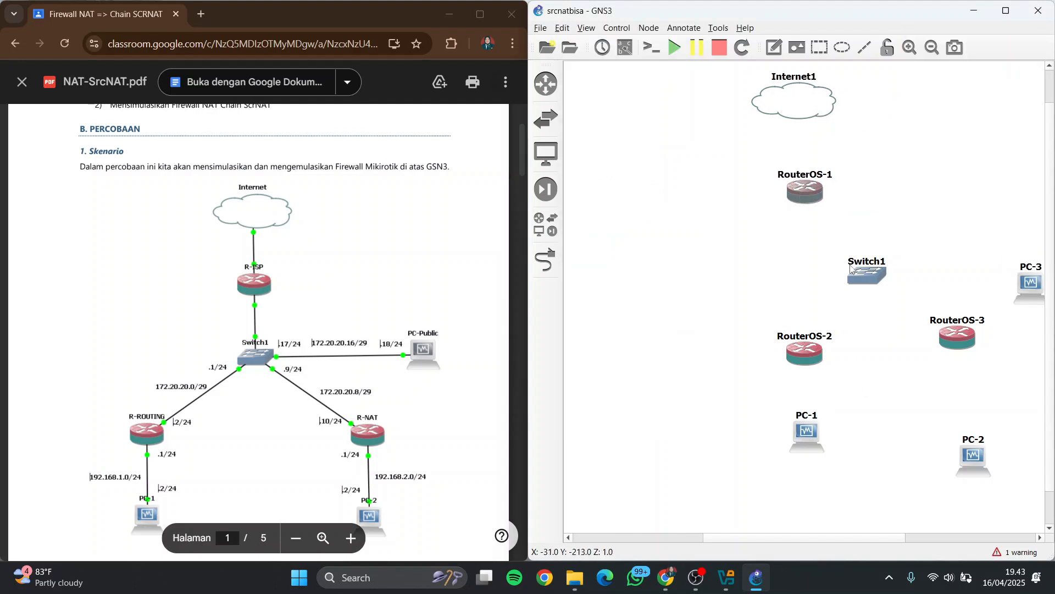
left_click_drag(867, 273, 807, 266)
left_click_drag(804, 352, 737, 340)
left_click_drag(957, 337, 888, 339)
left_click_drag(807, 438, 741, 435)
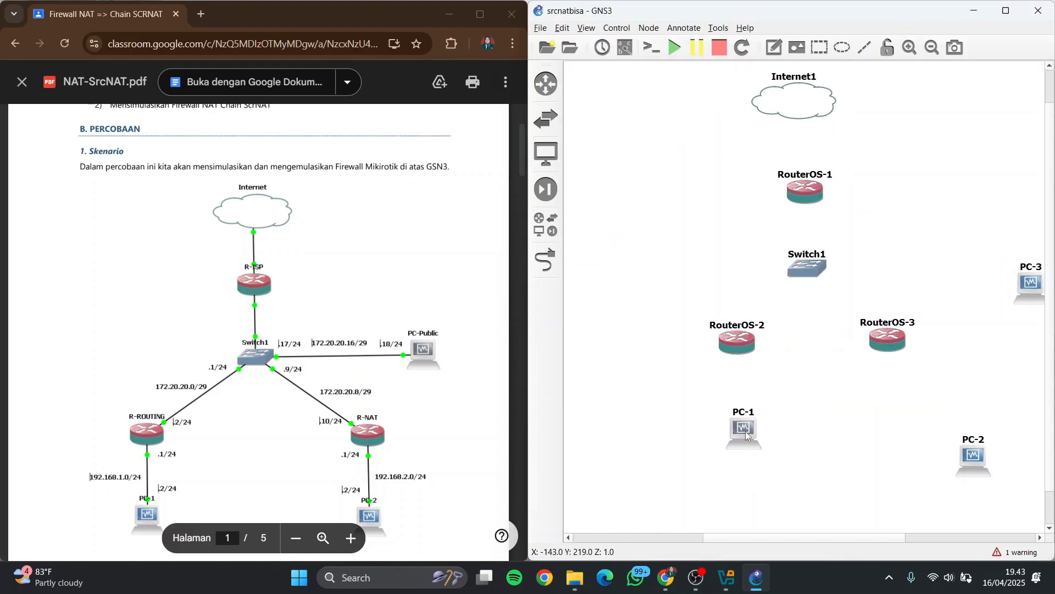
left_click_drag(976, 461, 903, 430)
left_click_drag(1030, 283, 987, 270)
left_click_drag(796, 190, 794, 186)
left_click_drag(805, 269, 801, 265)
Rename the cloud Internet1 as Internet and the router RouterOS-1 as R-ISP
double_click(812, 78)
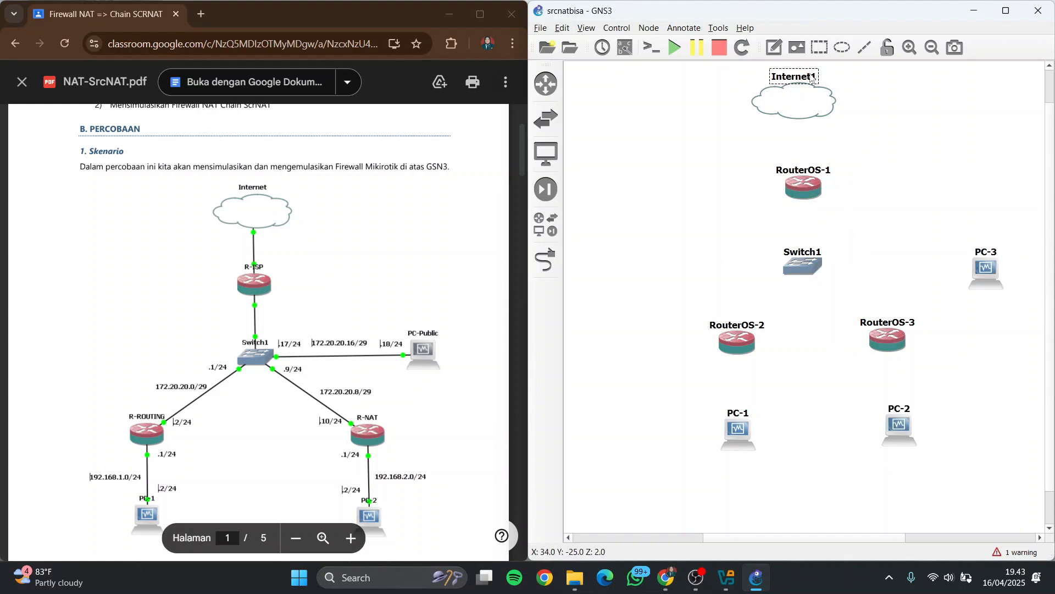
left_click(781, 288)
key("BackSpace")
key("Return")
double_click(828, 174)
key("BackSpace")
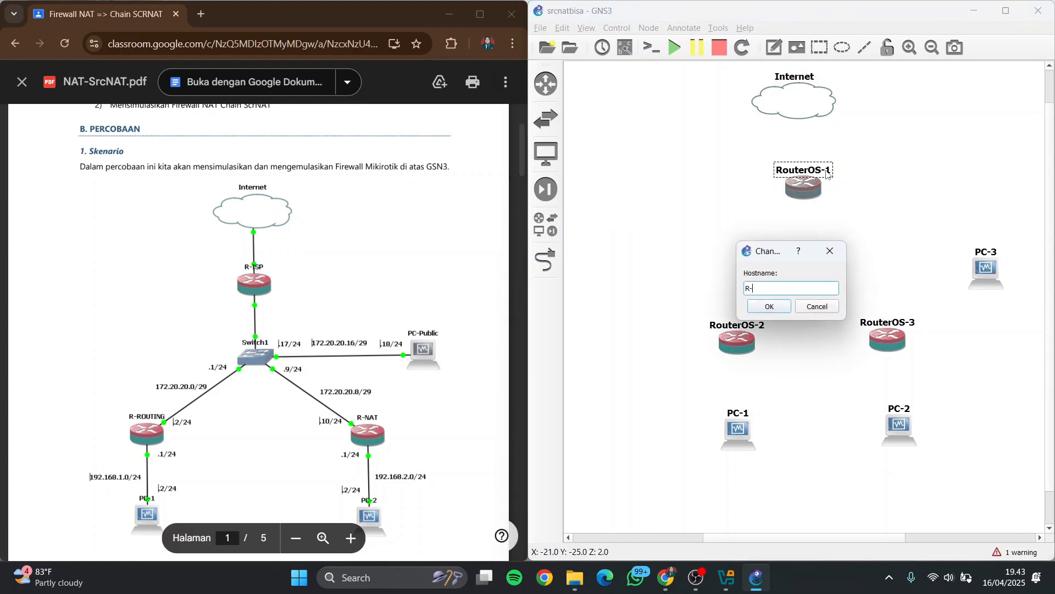
key("Return")
Change the hostname of PC-3 to PC-Public
double_click(983, 254)
type("PC-P")
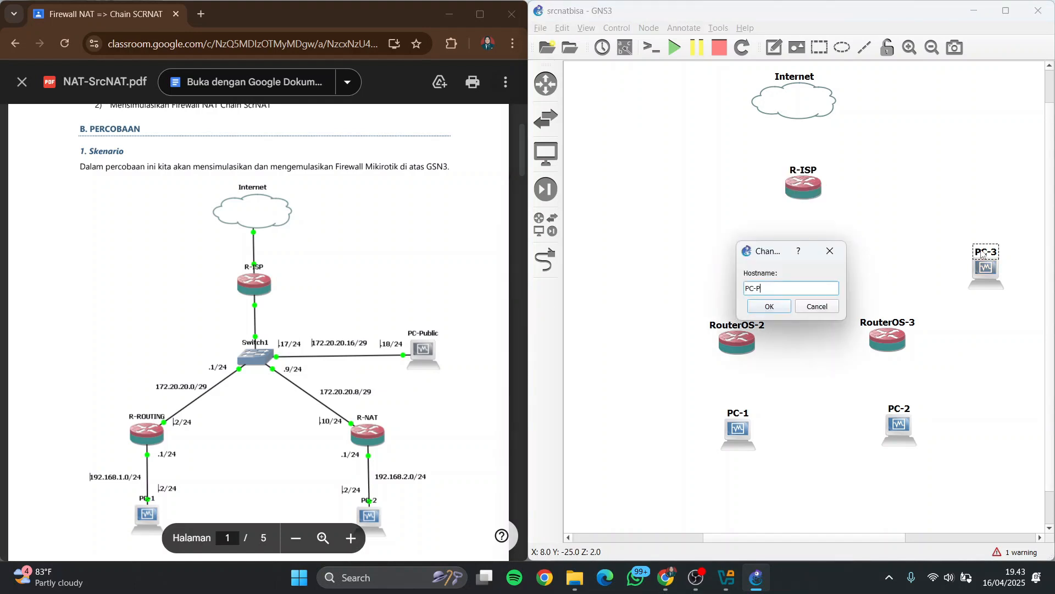
type("ublic")
key("Return")
Rename RouterOS-2 as R-ROUTING and RouterOS-3 as R-NAT
double_click(748, 327)
type("R-")
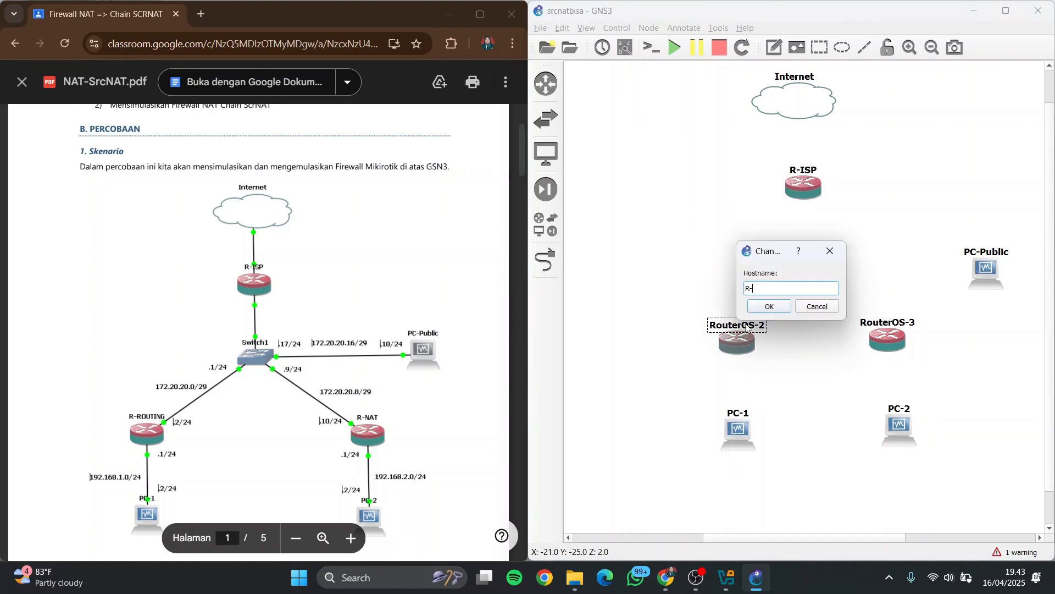
type("ROUTING")
key("Return")
double_click(866, 324)
type("R")
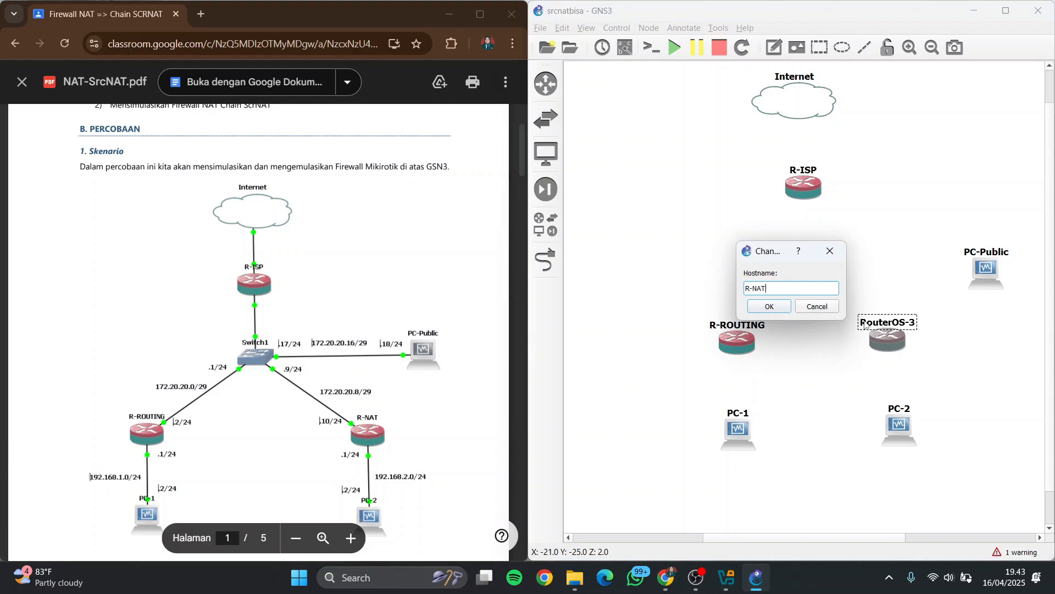
type("-NAT")
key("Return")
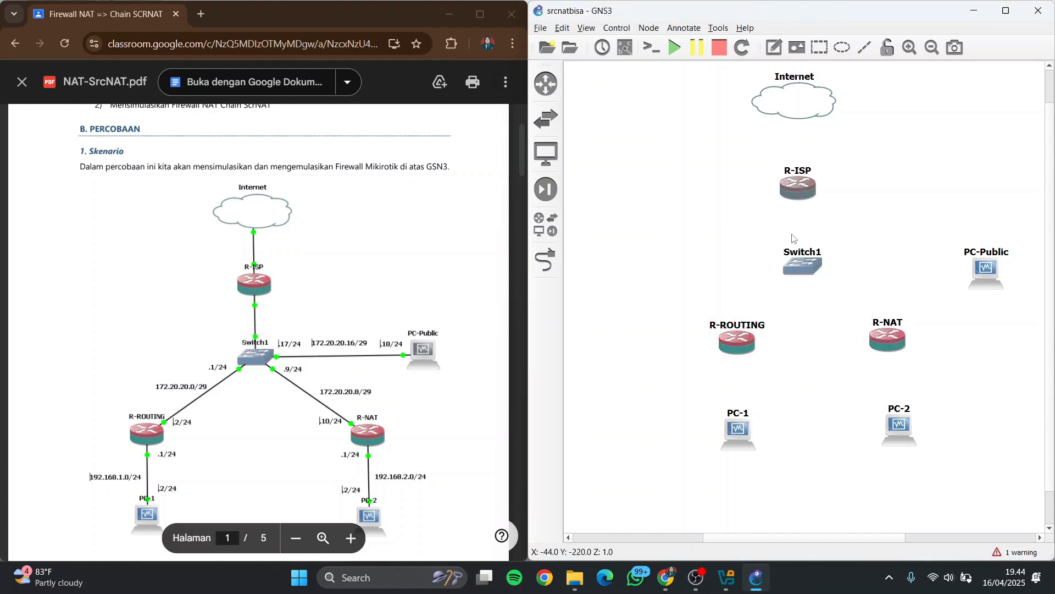
Link the Internet cloud to Eth0 of R-ISP, and Eth1 of R-ISP to Switch1
left_click(546, 260)
left_click(797, 92)
left_click(822, 98)
left_click(798, 195)
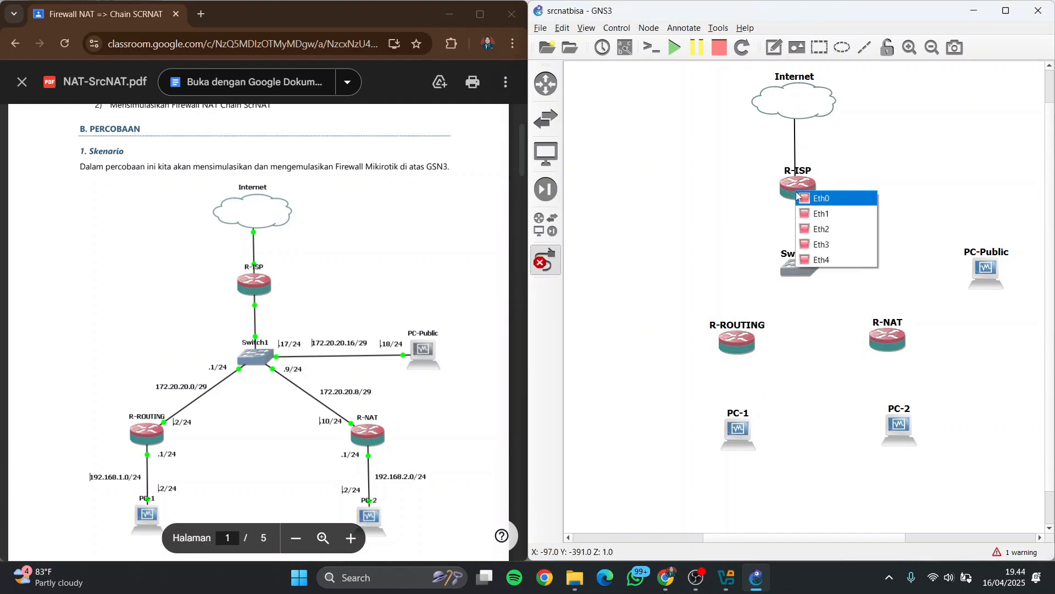
left_click(819, 198)
left_click(803, 196)
left_click(825, 219)
left_click(796, 268)
left_click(827, 275)
Link Switch1 to Eth0 of R-ROUTING and to Eth0 of R-NAT
left_click(798, 269)
left_click(829, 291)
left_click(738, 346)
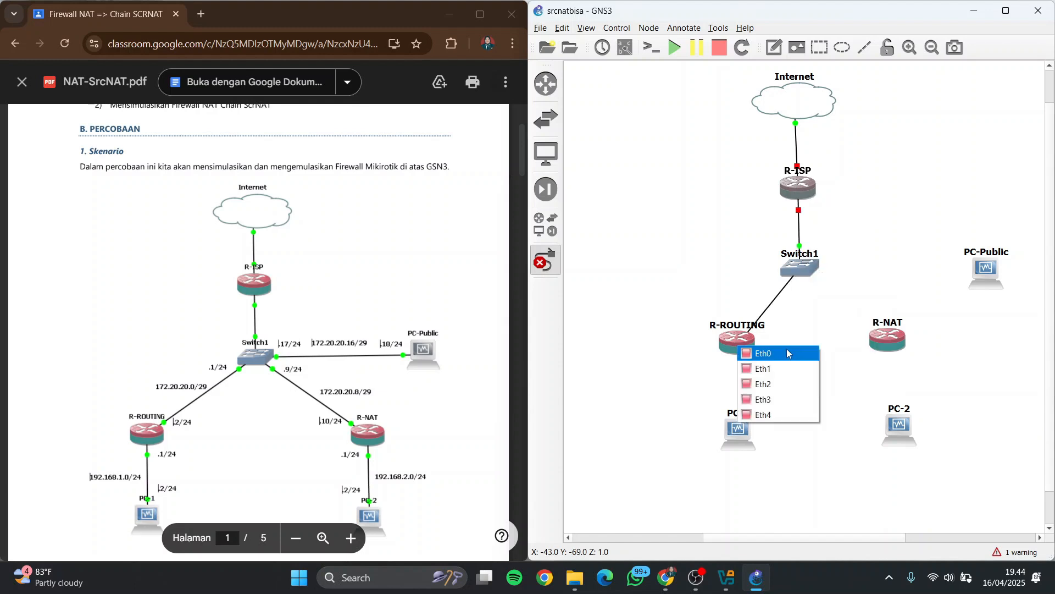
left_click(788, 353)
left_click(798, 264)
left_click(830, 304)
left_click(877, 332)
left_click(896, 341)
Link Switch1 to the PC-Public computer
left_click(803, 265)
left_click(831, 320)
left_click(986, 269)
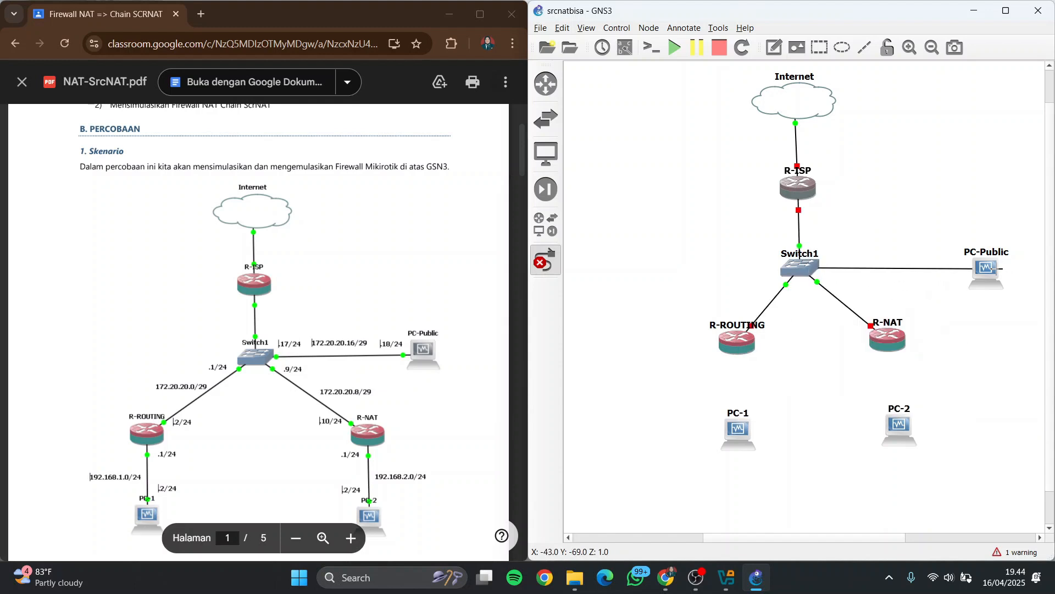
left_click(992, 268)
left_click(1006, 278)
Link Eth1 of R-ROUTING to PC-1 and Eth1 of R-NAT to PC-2, and finish adding links
left_click(736, 345)
left_click(761, 364)
left_click(738, 424)
left_click(765, 433)
left_click(889, 339)
left_click(910, 360)
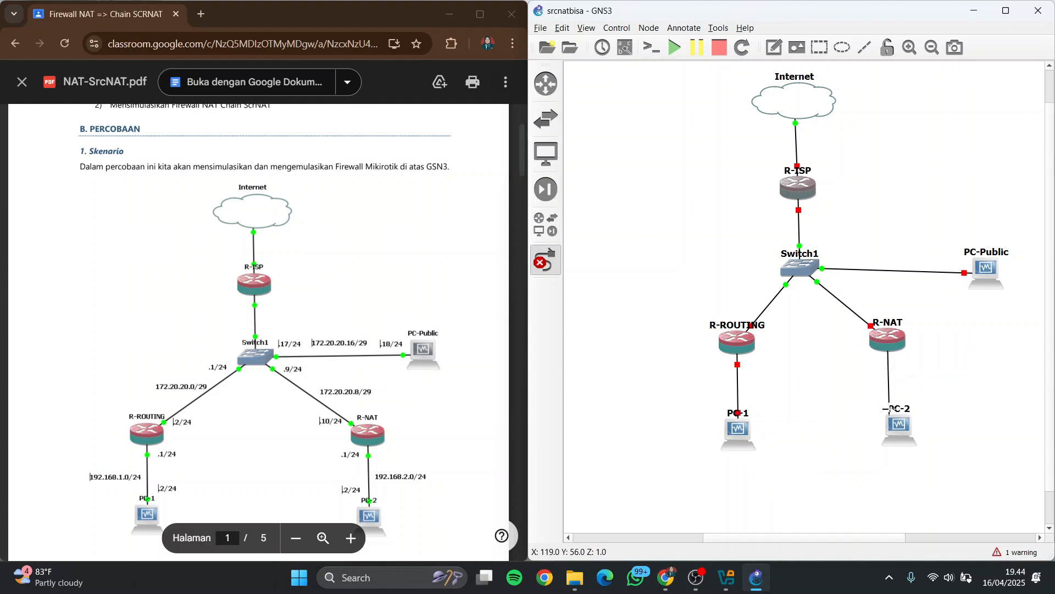
left_click(897, 421)
left_click(923, 431)
left_click(545, 260)
Align PC-2 beneath R-NAT and nudge PC-Public and the Internet cloud into line with their links
left_click_drag(906, 434, 895, 433)
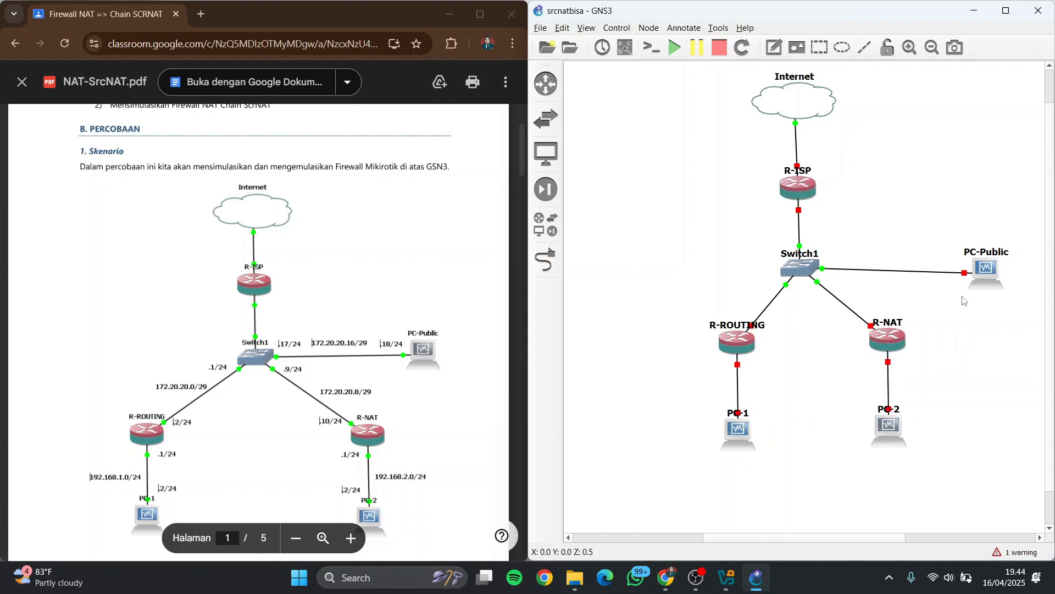
left_click_drag(983, 278, 984, 269)
left_click_drag(804, 100, 809, 104)
Start all devices in the topology and confirm the start
left_click(674, 48)
left_click(822, 303)
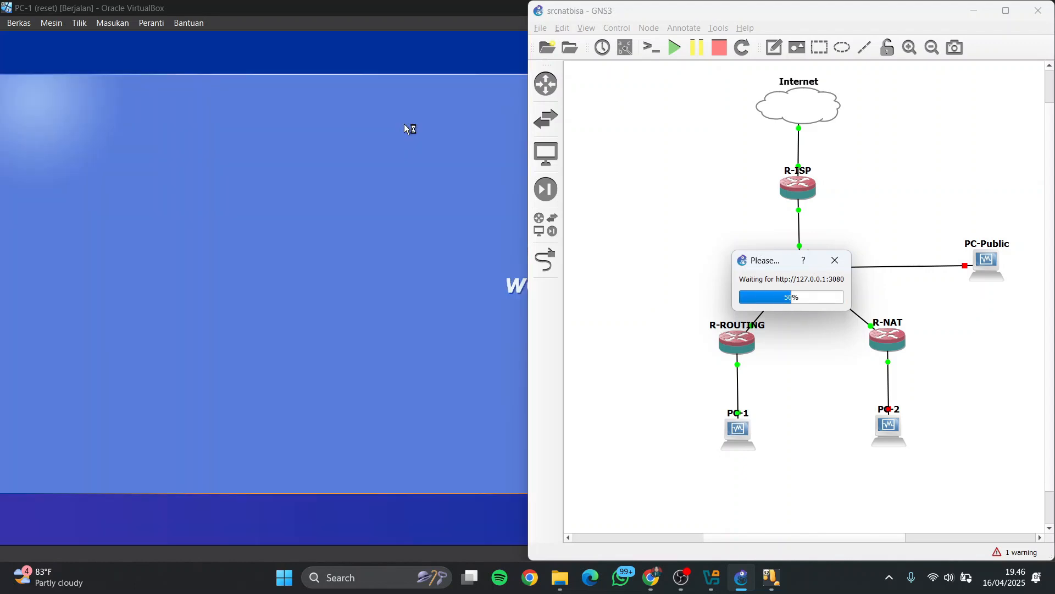
mouse_move(785, 586)
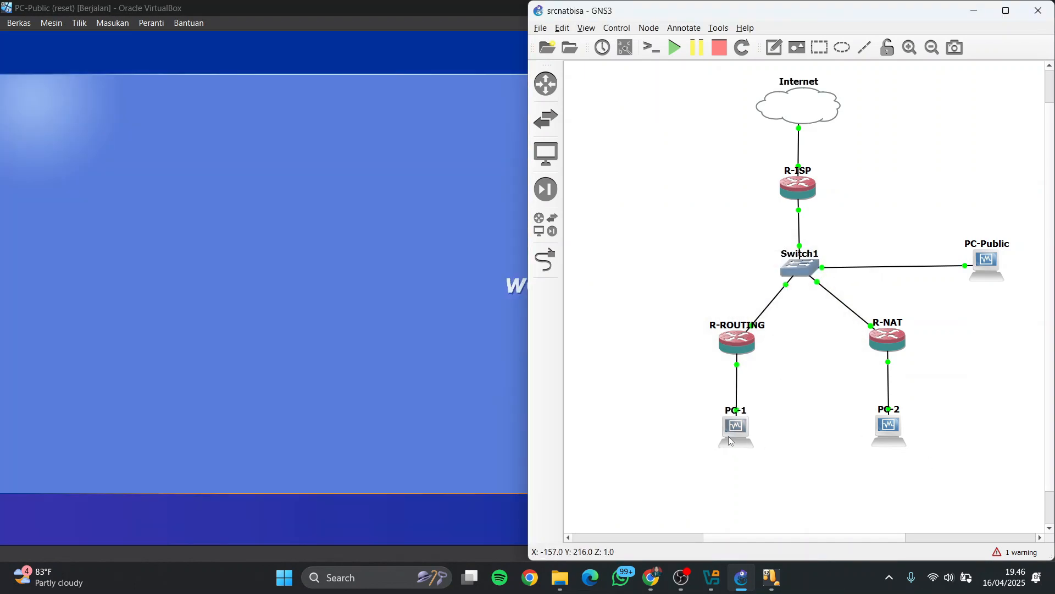
Shrink the virtual machine windows and stack the R-ROUTING, R-NAT, R-ISP, PC-1, PC-2 and PC-Public windows beside the PDF
left_click(974, 11)
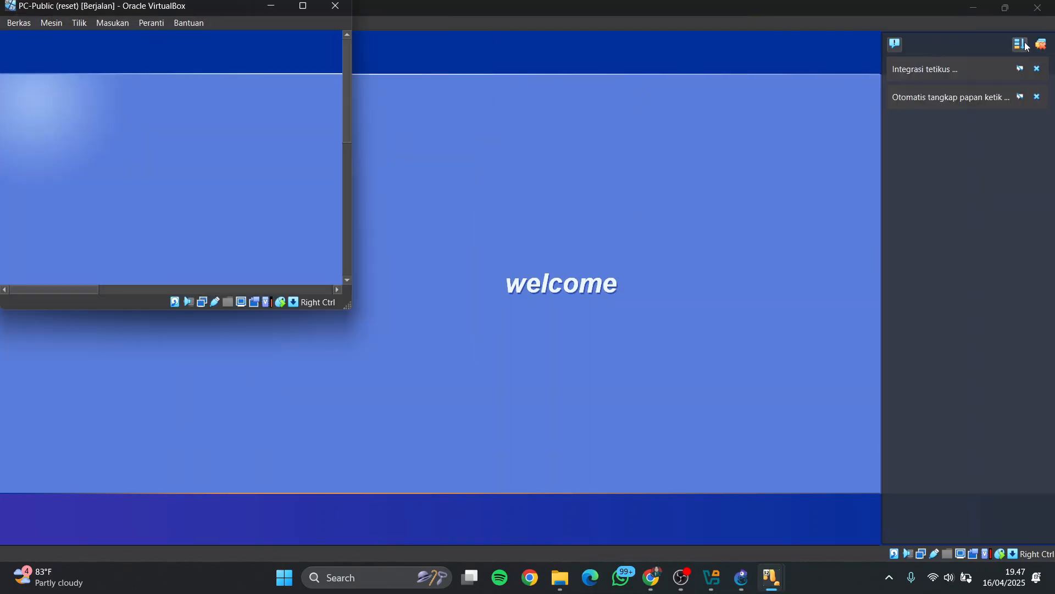
left_click(1005, 7)
left_click(1005, 8)
left_click(741, 577)
double_click(737, 341)
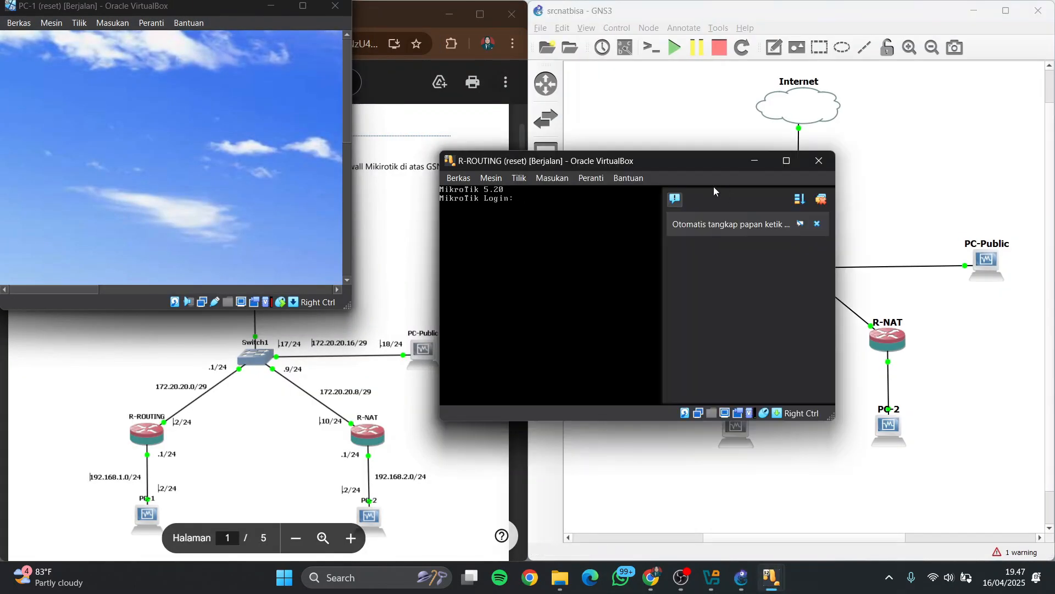
left_click_drag(681, 158, 785, 17)
left_click_drag(478, 161, 586, 186)
left_click_drag(206, 7, 742, 320)
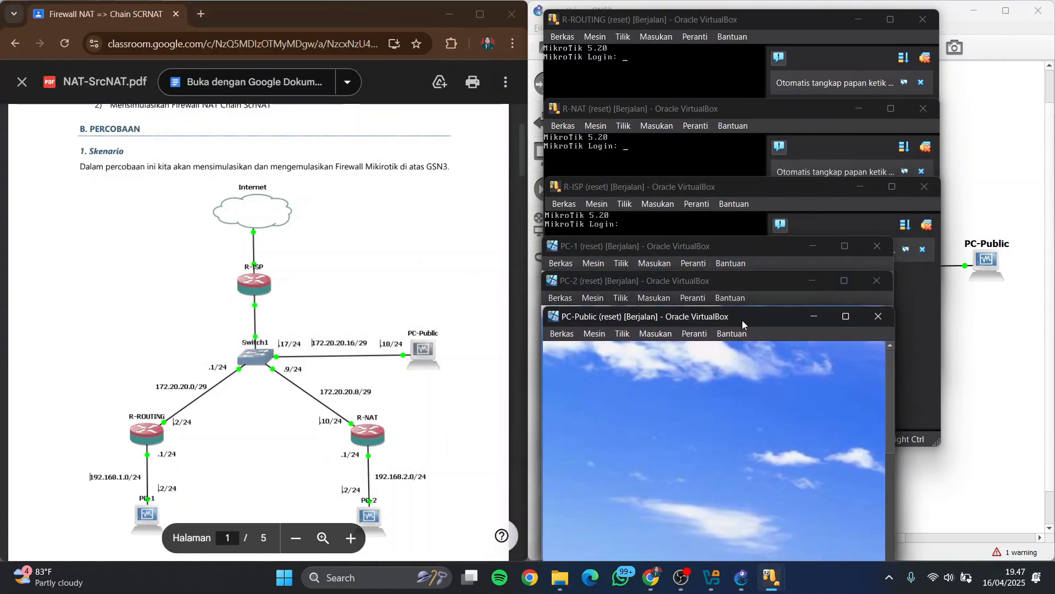
In VirtualBox Manager, attach adapter 1 of R-ISP to a bridged adapter using the MediaTek Wi-Fi 6 MT7921 card, and minimize the manager
scroll(327, 302, "down", 2)
scroll(319, 274, "up", 3)
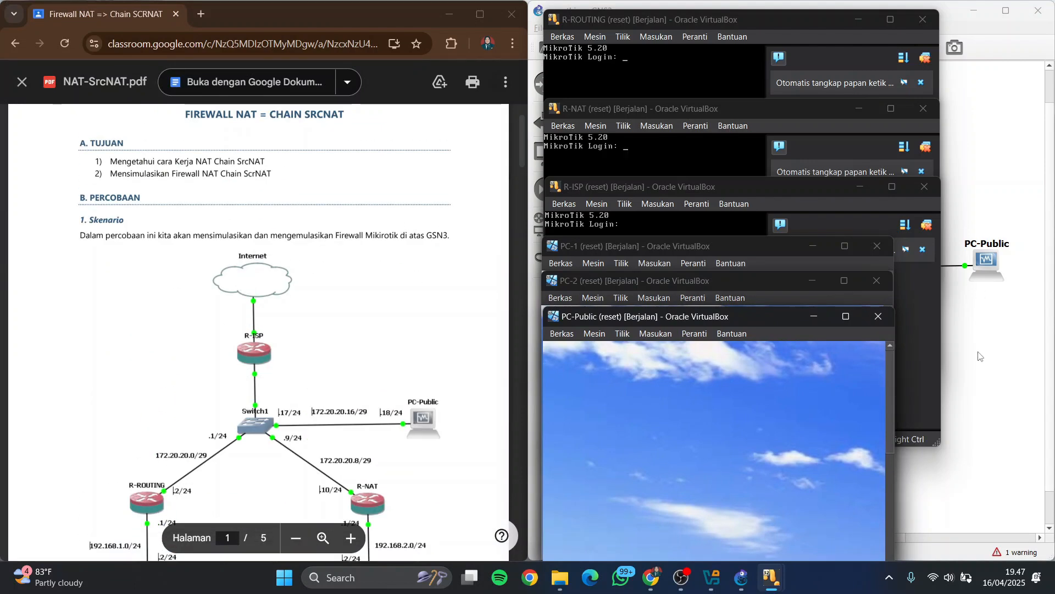
left_click(714, 576)
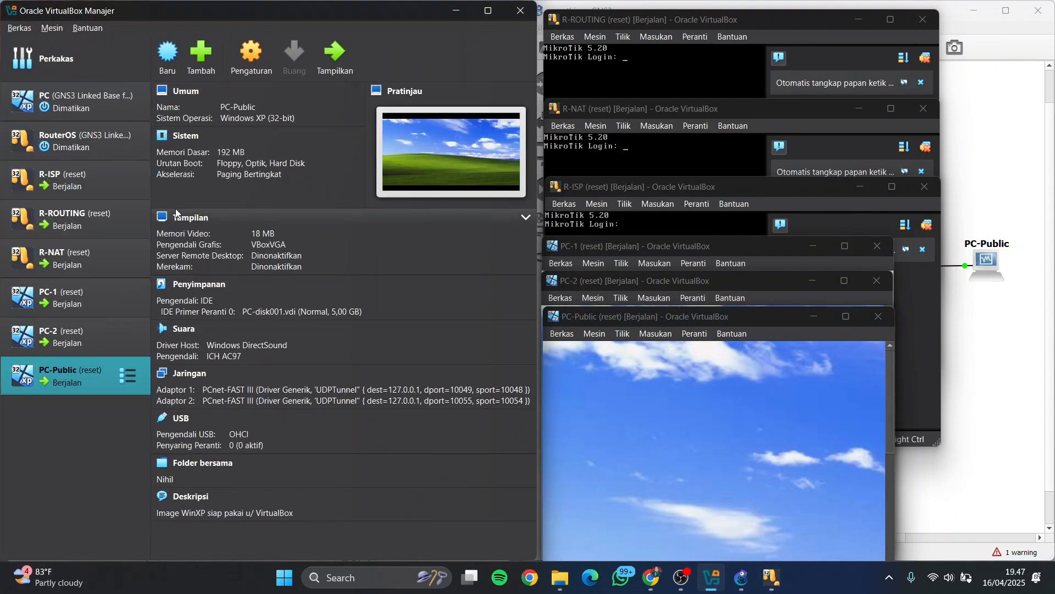
left_click(77, 188)
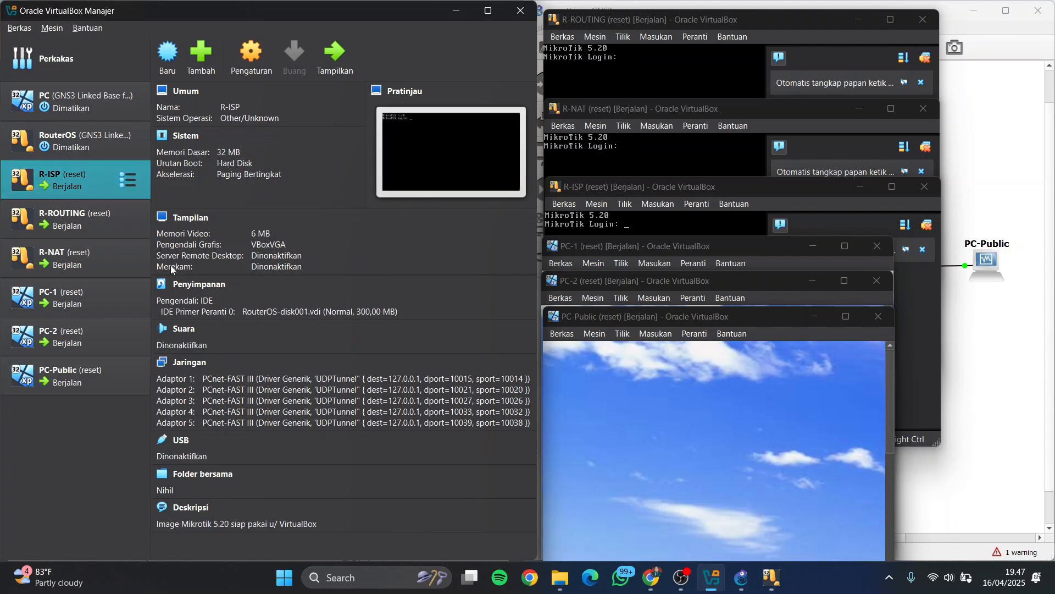
left_click(301, 380)
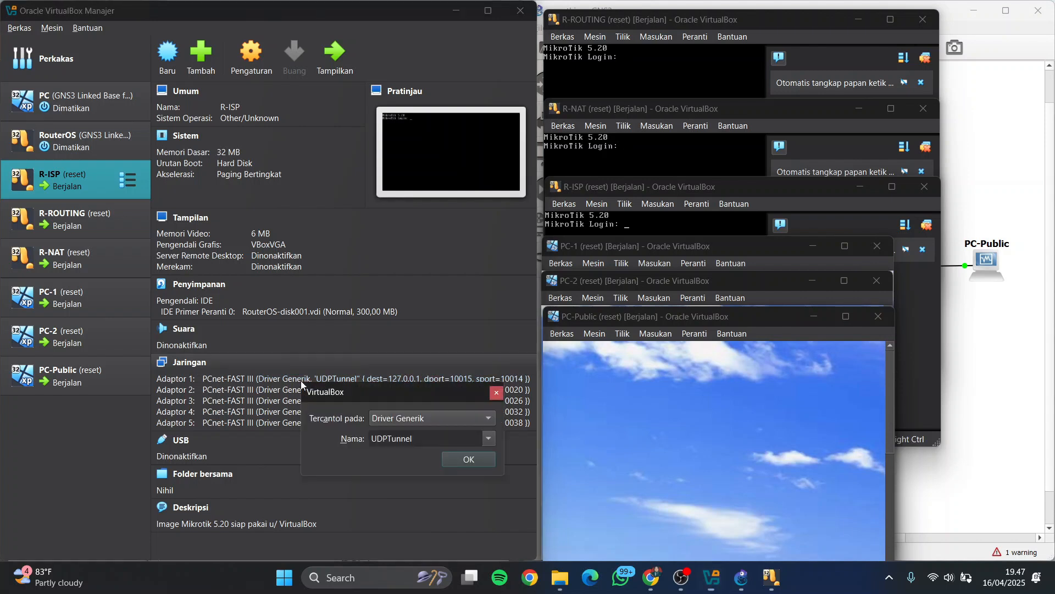
left_click(408, 419)
left_click(431, 369)
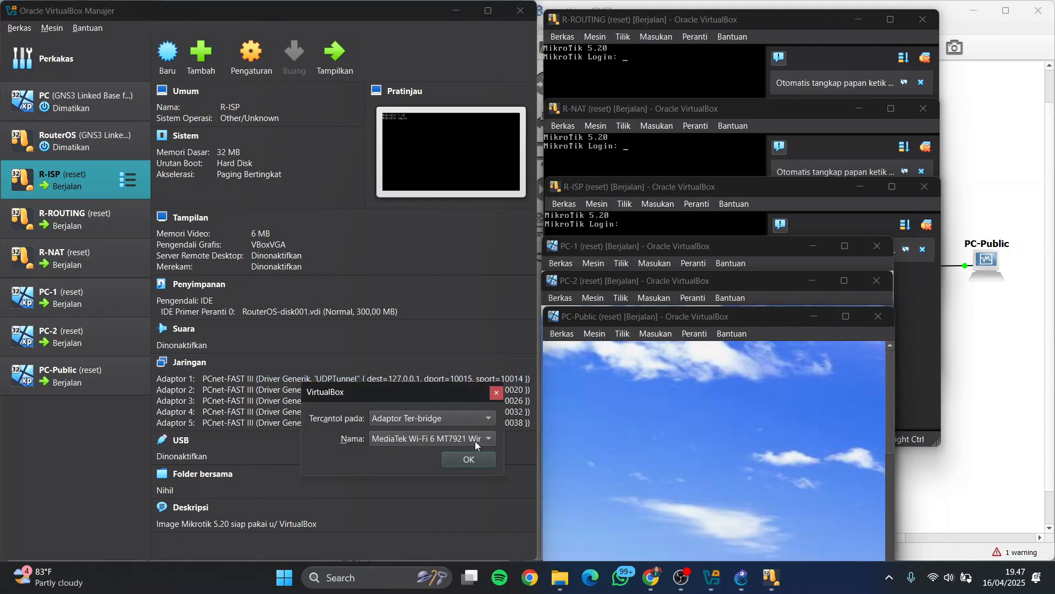
left_click(475, 457)
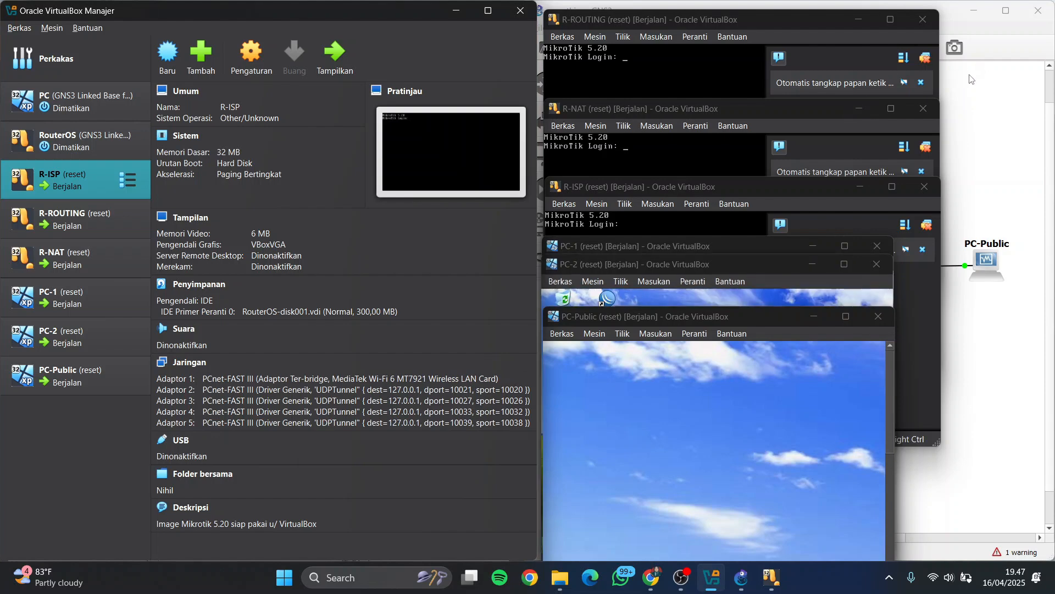
left_click(941, 99)
left_click(456, 11)
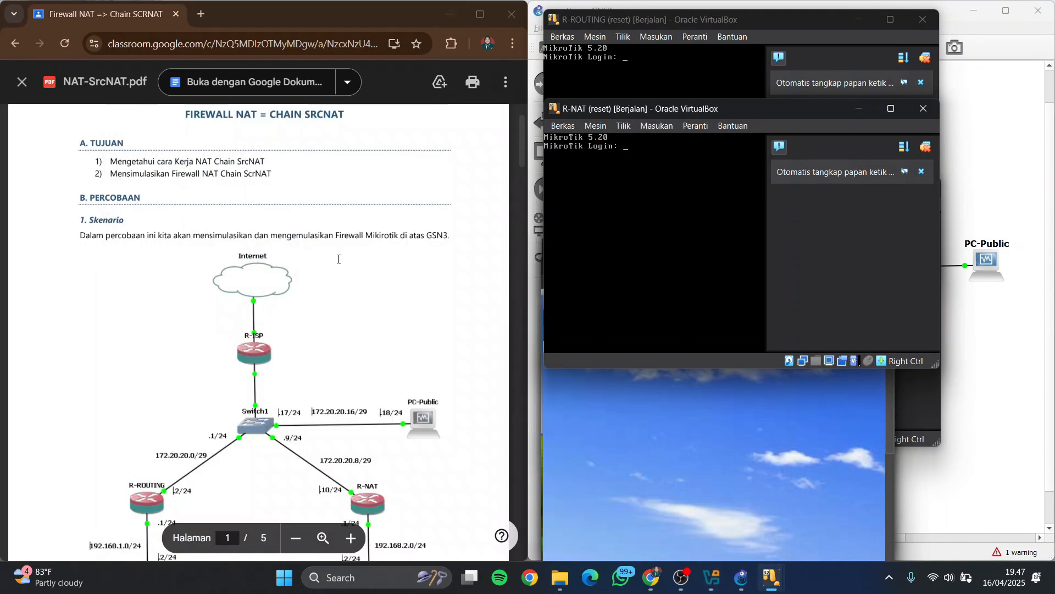
Examine the PDF's IP address table, router identity commands and address configuration scripts for R-ISP, R-ROUTING and R-NAT
scroll(344, 252, "down", 5)
scroll(343, 252, "down", 2)
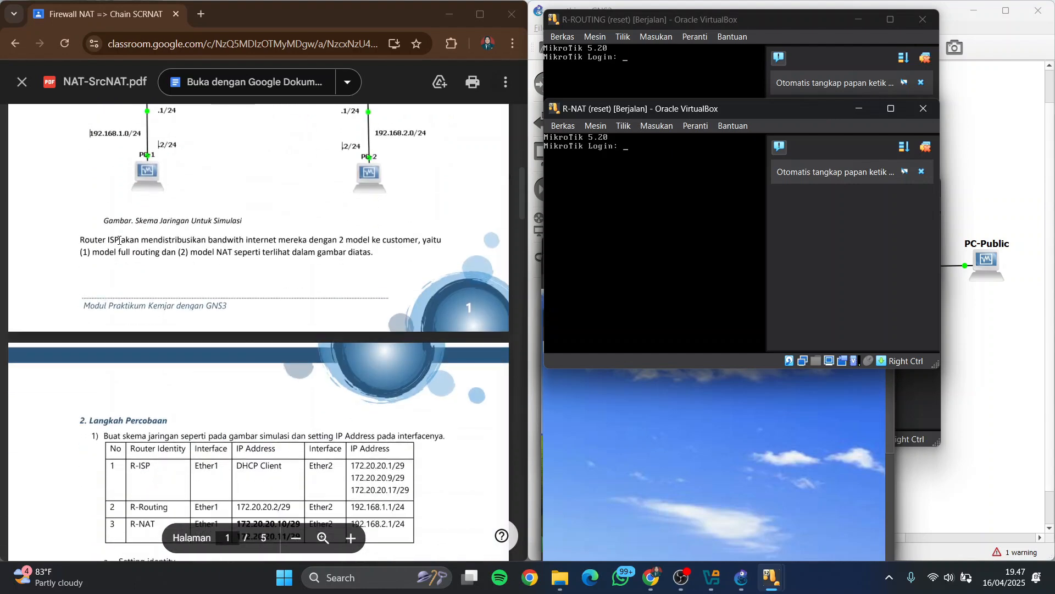
scroll(119, 240, "down", 5)
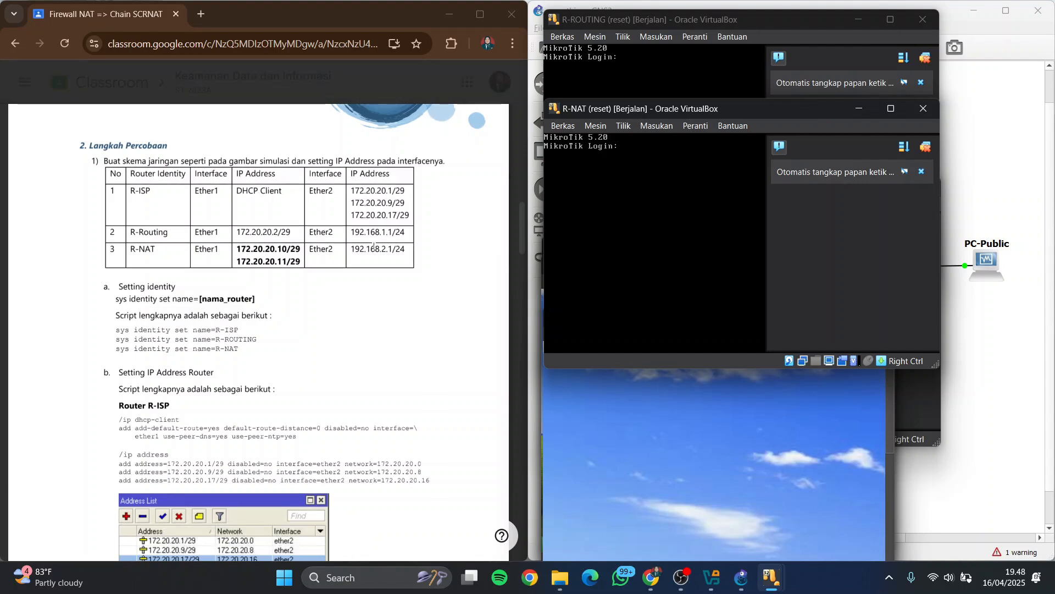
scroll(133, 217, "down", 1)
left_click_drag(118, 217, 175, 219)
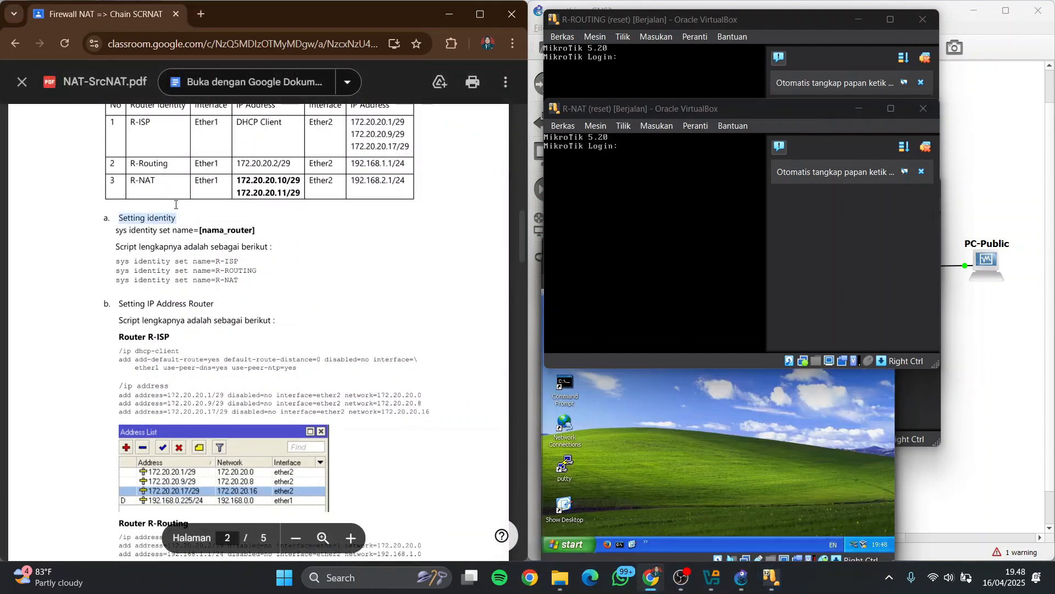
scroll(177, 204, "down", 1)
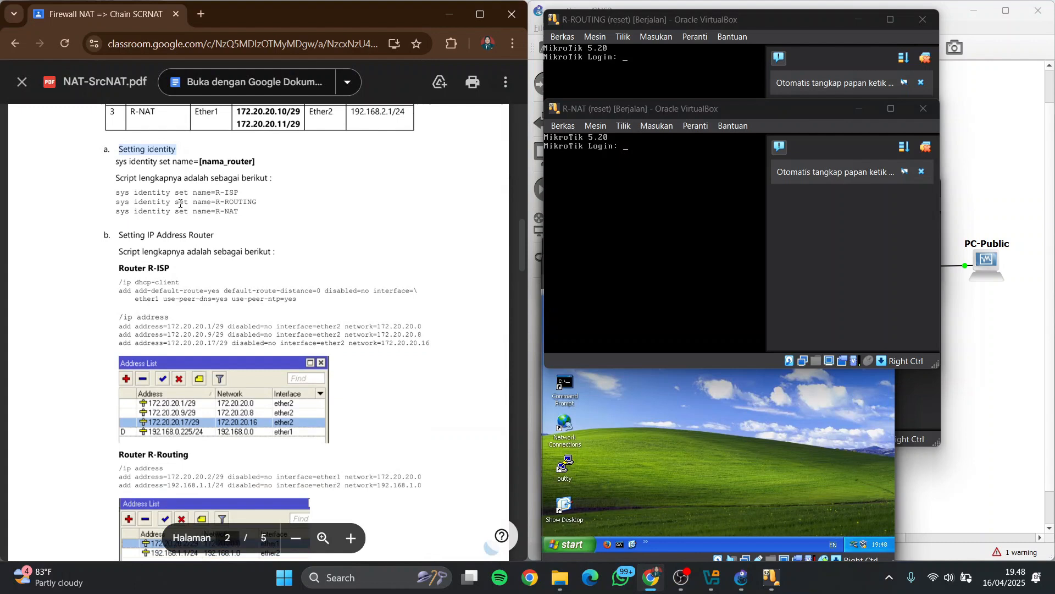
Log in to the R-NAT console as admin and bring the R-ROUTING console to the front
left_click(634, 164)
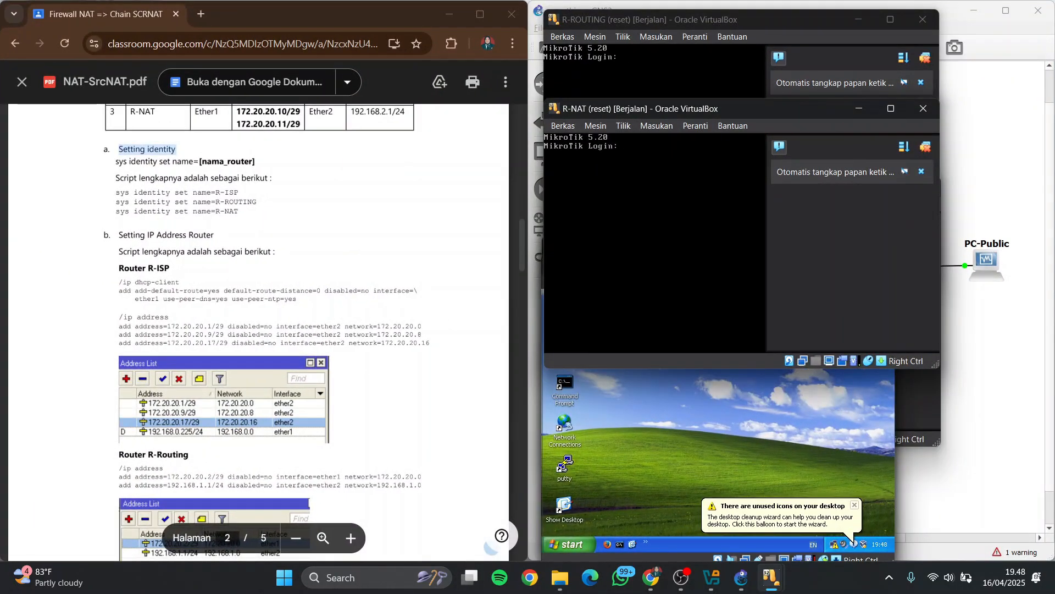
key("Return")
key("super+Tab")
left_click(616, 77)
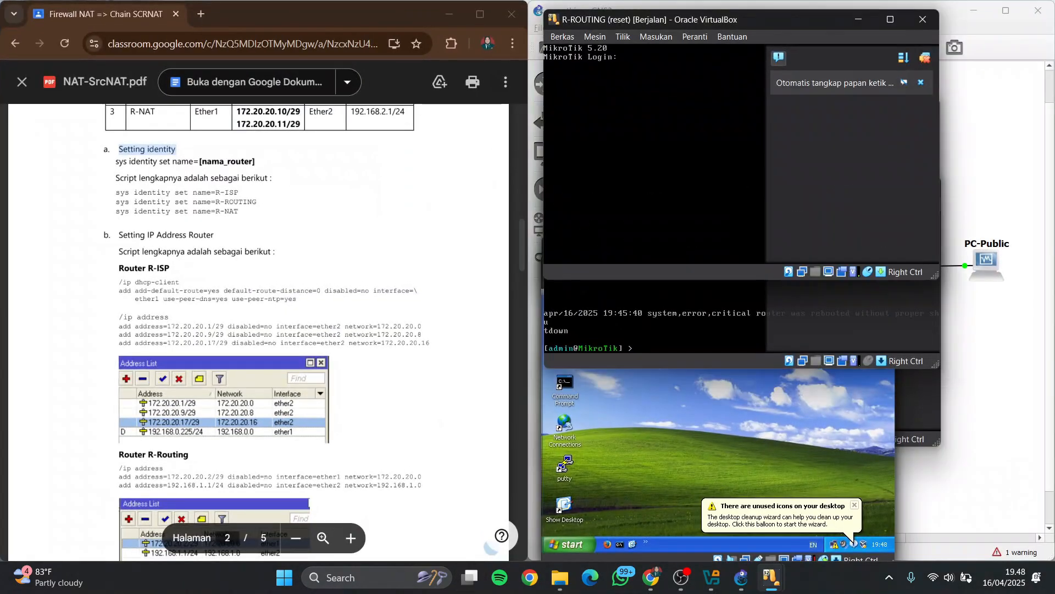
Log in to the R-ROUTING and R-ISP consoles as admin
type("admin")
key("Return")
key("Return")
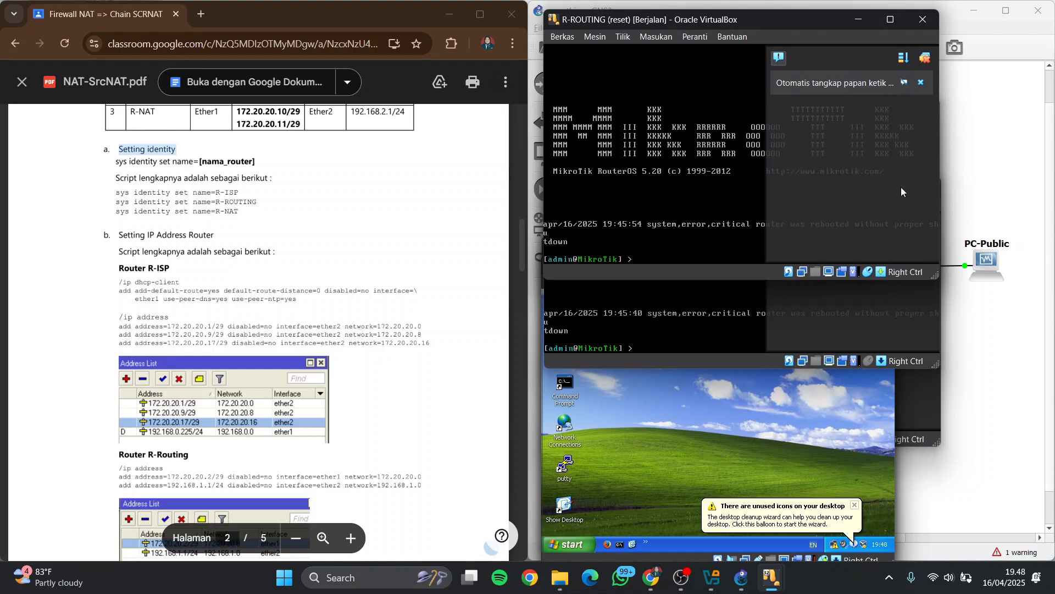
key("super+Tab")
left_click(746, 305)
type("admin")
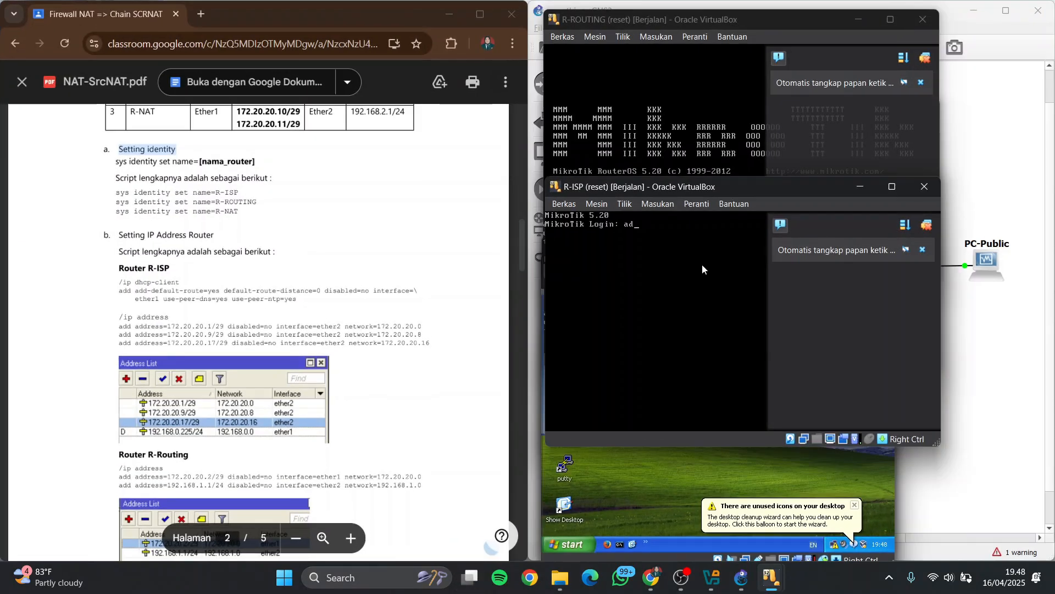
key("Return")
key("Return")
Dismiss the R-ISP notifications, minimize the PC windows and arrange the R-ISP console below the R-NAT console
left_click(927, 225)
left_click(863, 477)
left_click(814, 264)
left_click(868, 471)
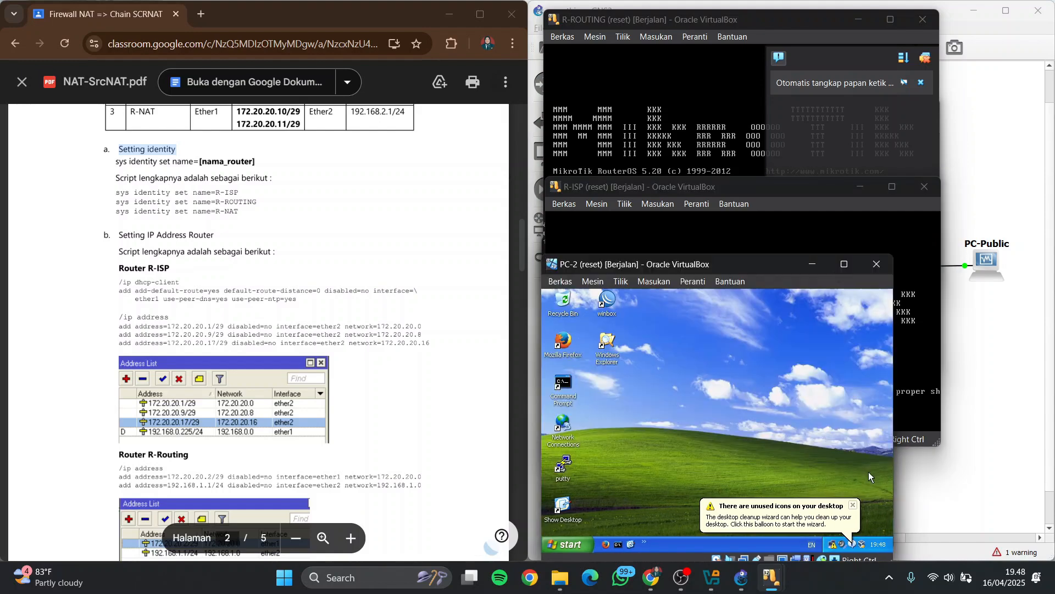
left_click(814, 263)
left_click(863, 477)
left_click(813, 246)
left_click_drag(828, 190, 768, 264)
left_click(754, 291)
key("Control_R")
left_click(714, 396)
key("Control_R")
Set the system identity of the ISP router to R-ISP in its console, following the PDF script
scroll(115, 173, "down", 1)
scroll(114, 174, "up", 1)
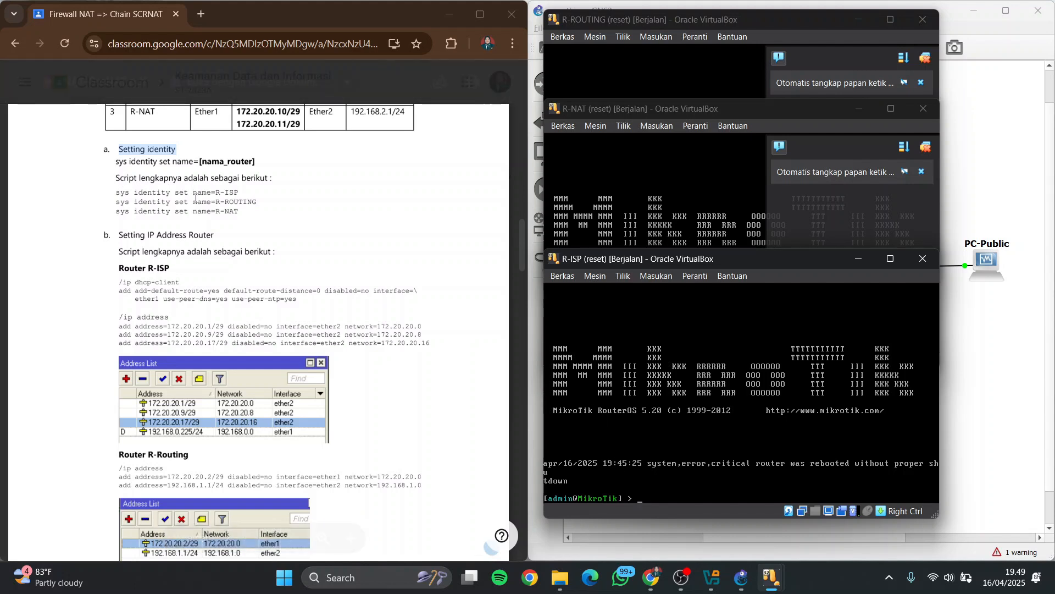
type("sys identity set name=R-")
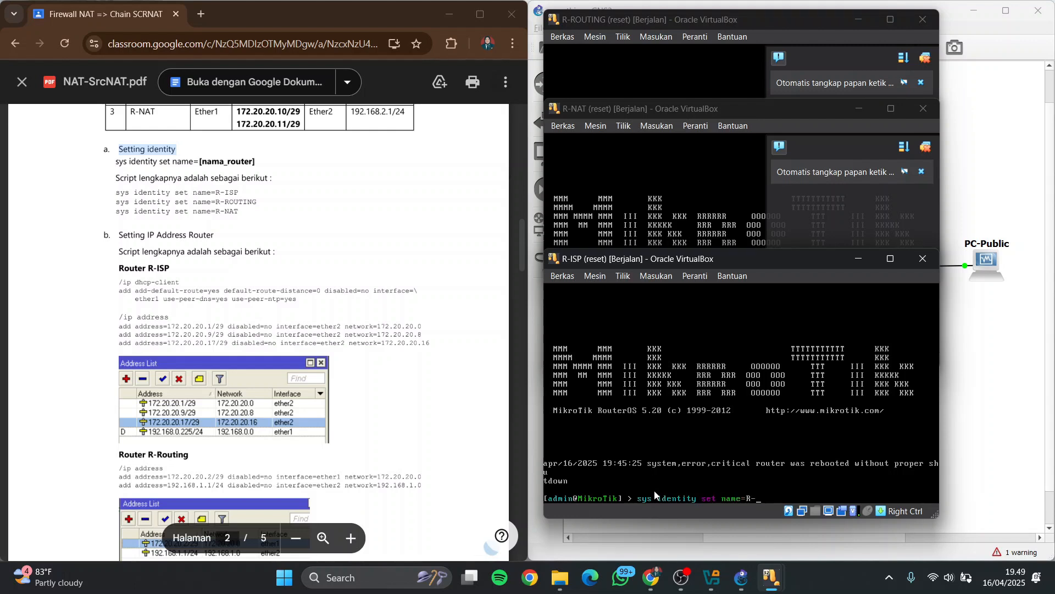
type("ISP")
key("Return")
Set the system identities of the other two routers to R-NAT and R-ROUTING in their consoles
left_click(694, 244)
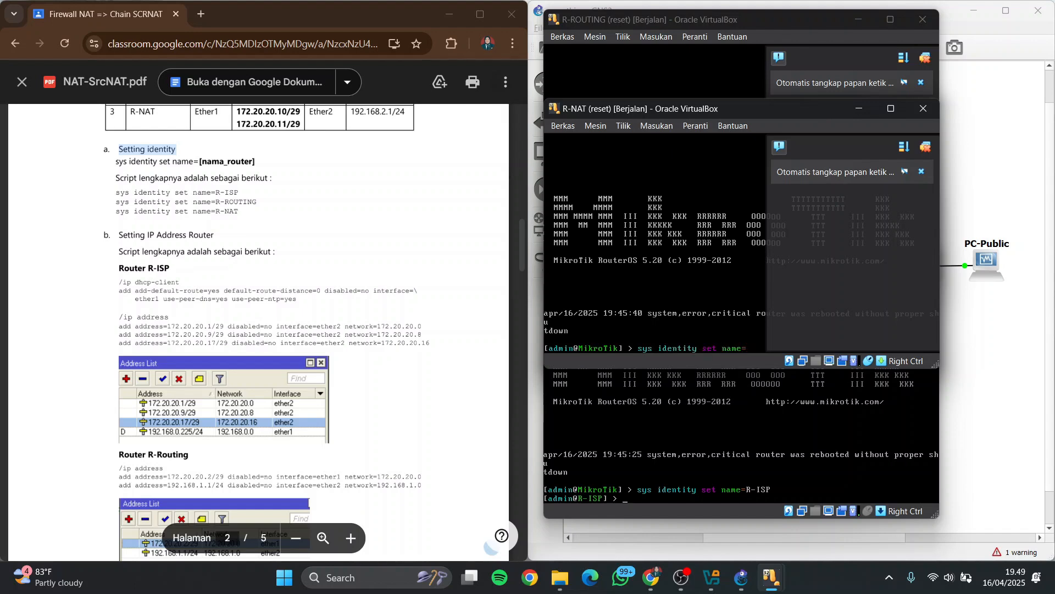
key("Return")
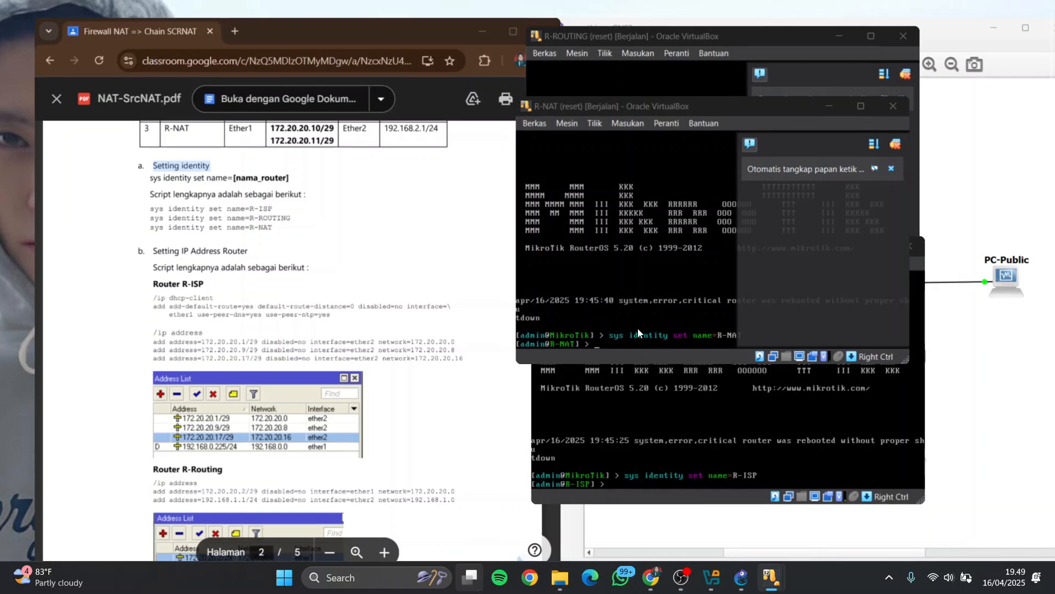
left_click(644, 74)
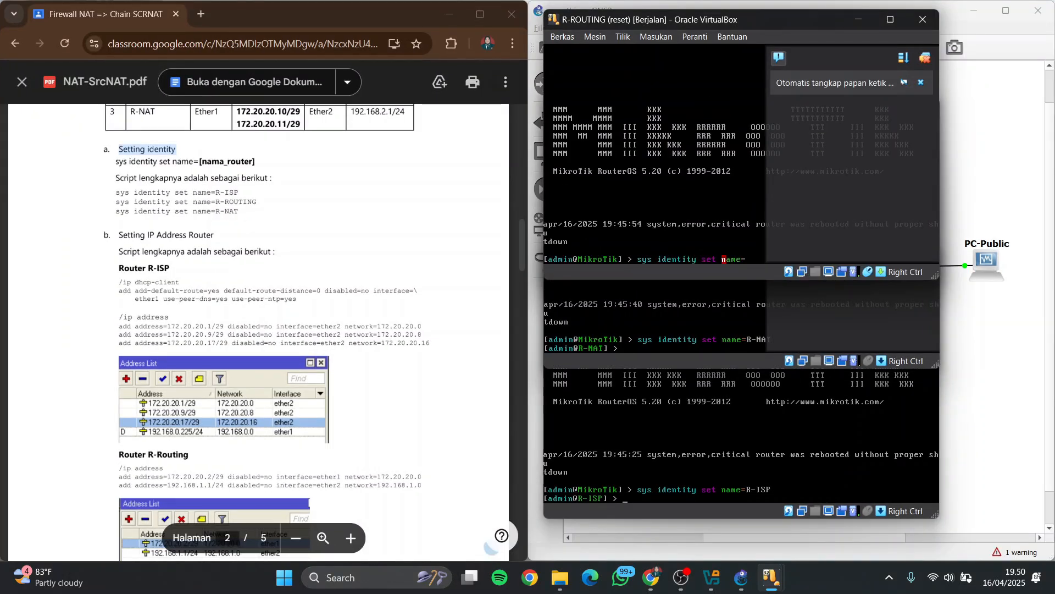
type("ROUTING")
key("Return")
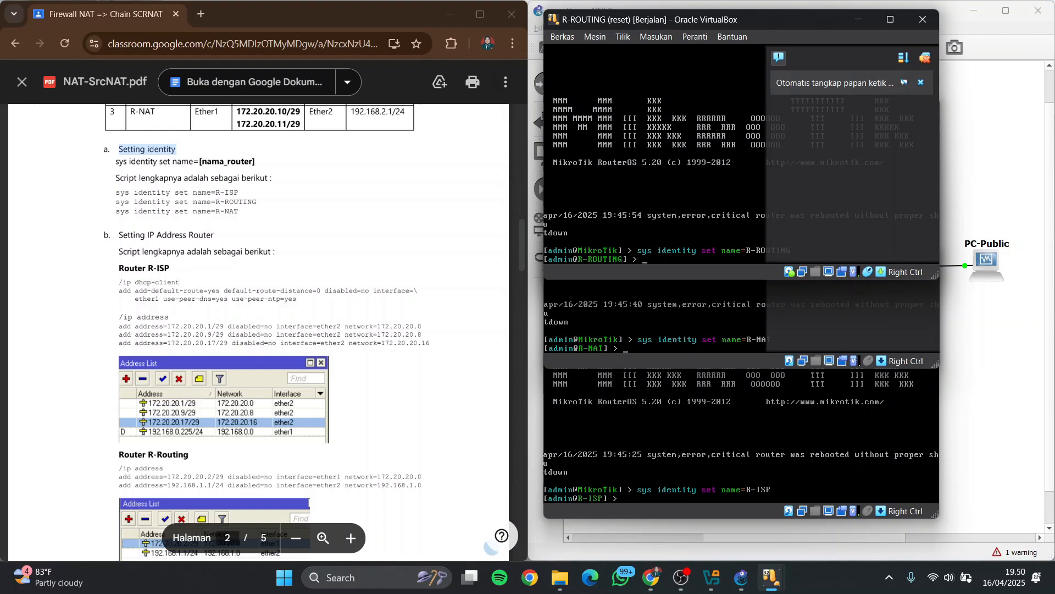
Minimize the three router consoles and highlight the "Setting IP Address Router" heading in the PDF
left_click(927, 60)
left_click(858, 20)
left_click(858, 108)
left_click(859, 259)
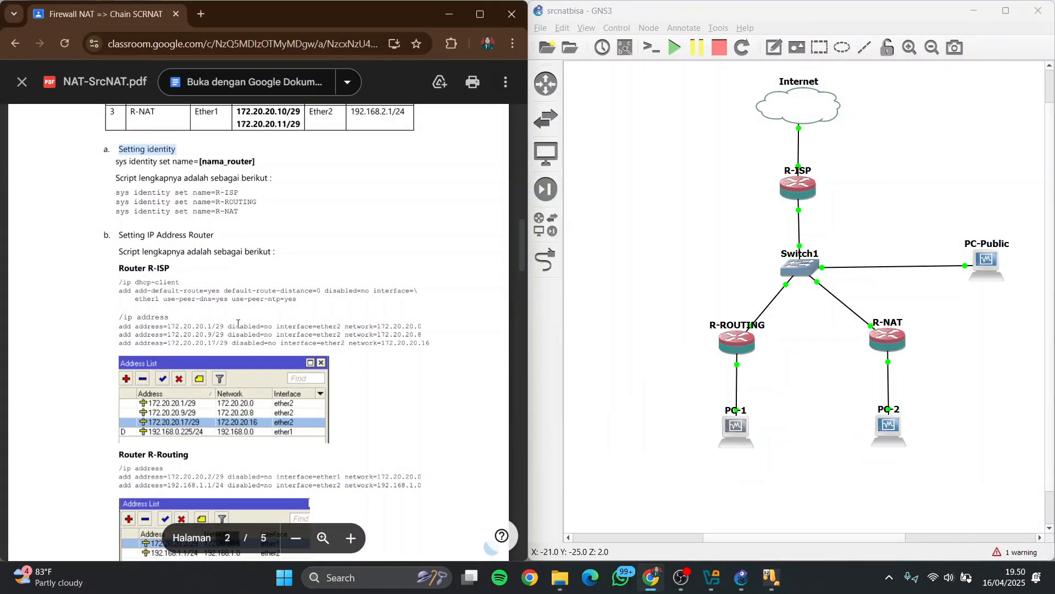
scroll(213, 280, "down", 1)
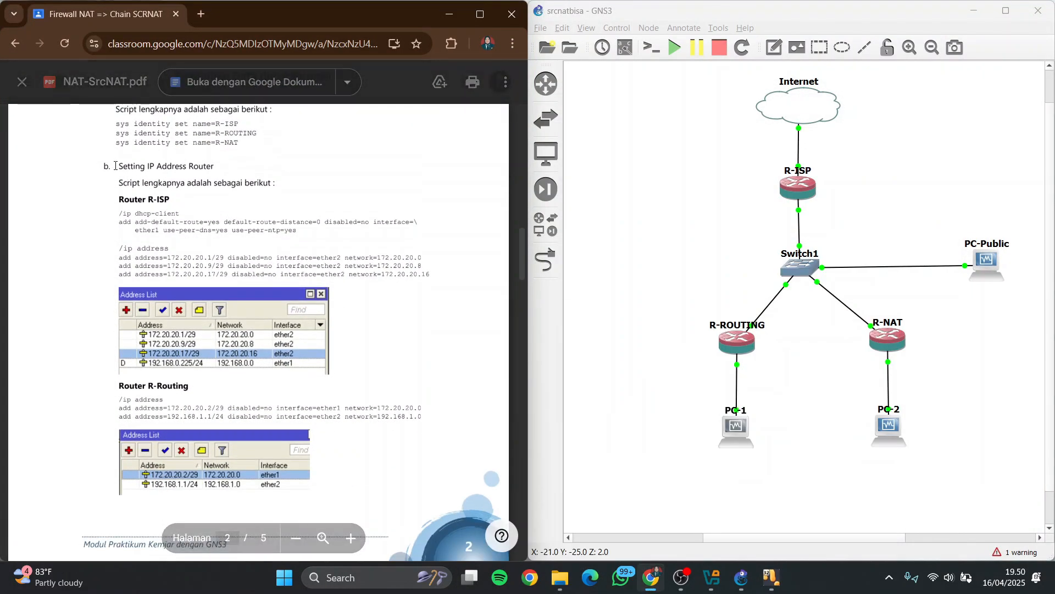
left_click_drag(118, 166, 225, 159)
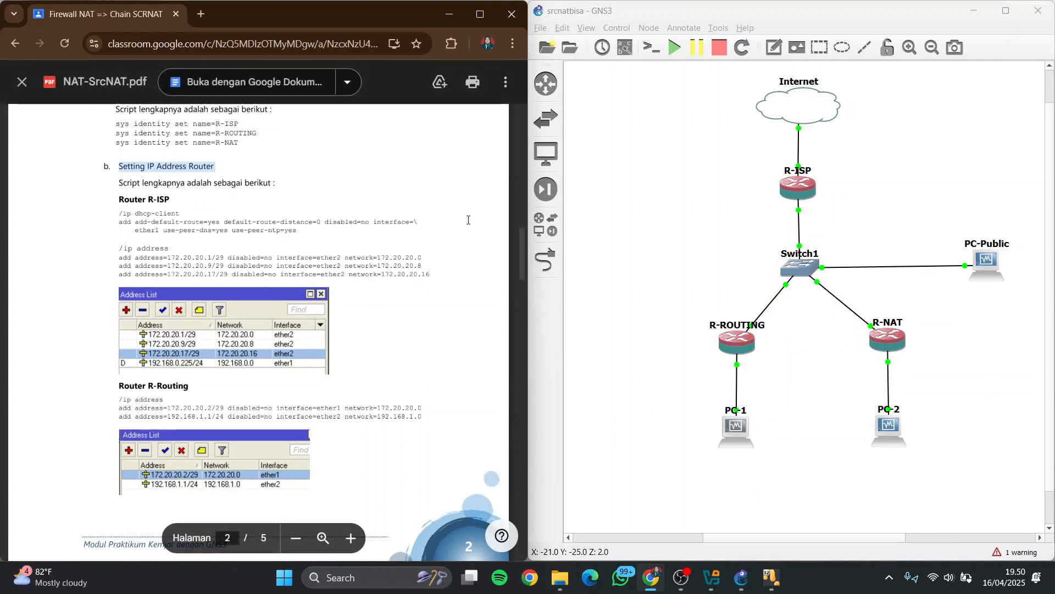
Restore the PC-Public virtual machine window, move it up over the GNS3 workspace and enlarge it
mouse_move(741, 577)
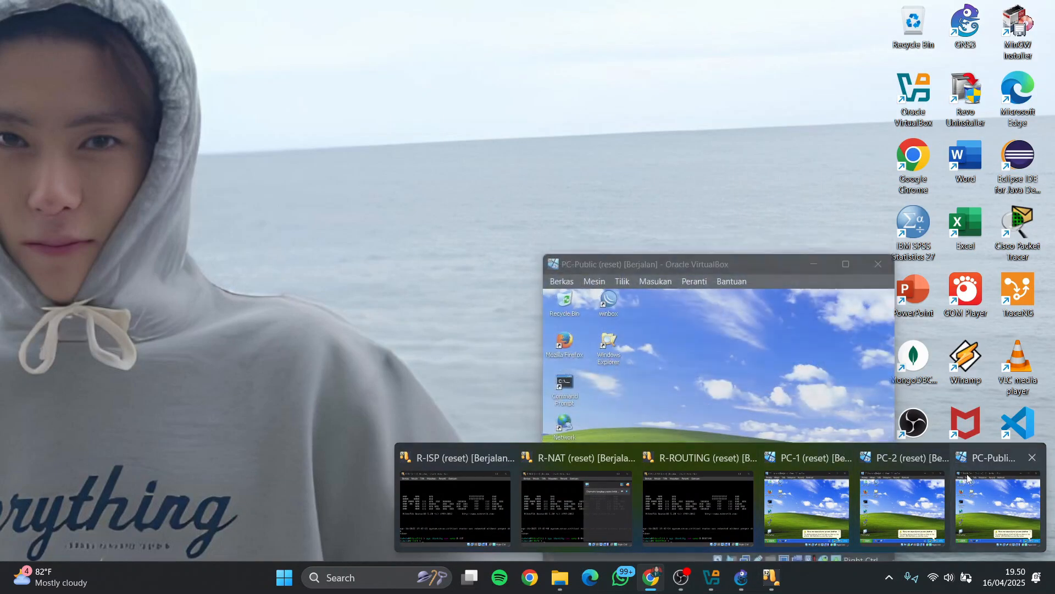
left_click(974, 473)
left_click_drag(754, 267, 764, 64)
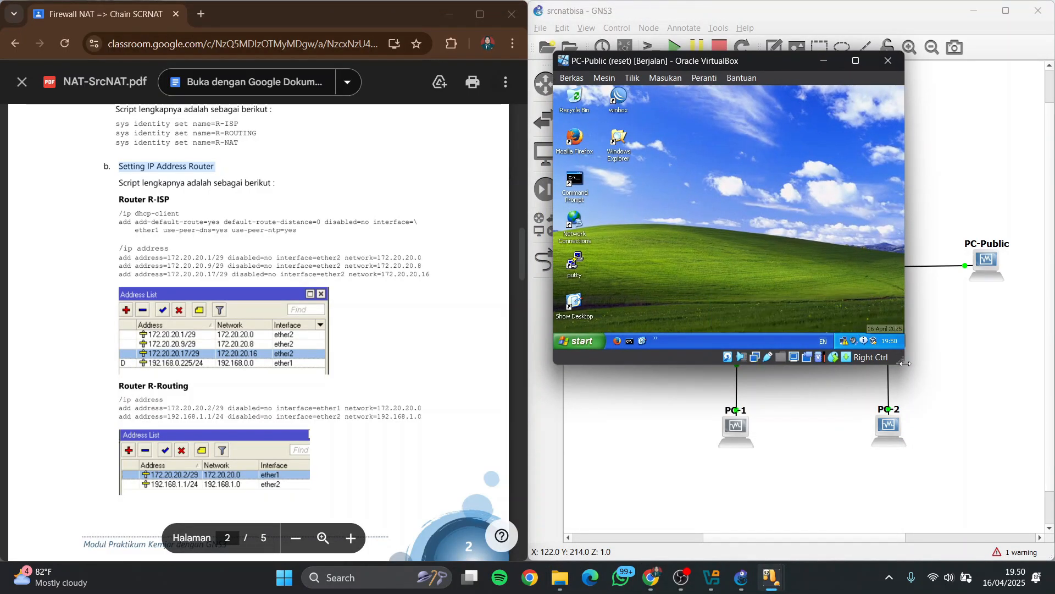
left_click_drag(904, 363, 919, 382)
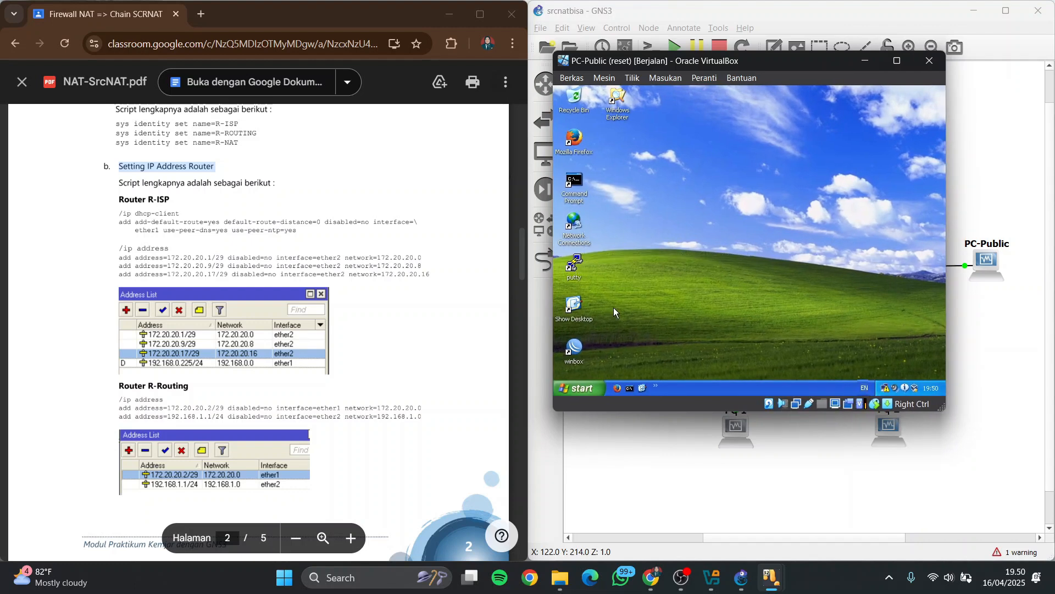
Launch WinBox on PC-Public and connect to the discovered R-ISP router by its MAC address
double_click(576, 347)
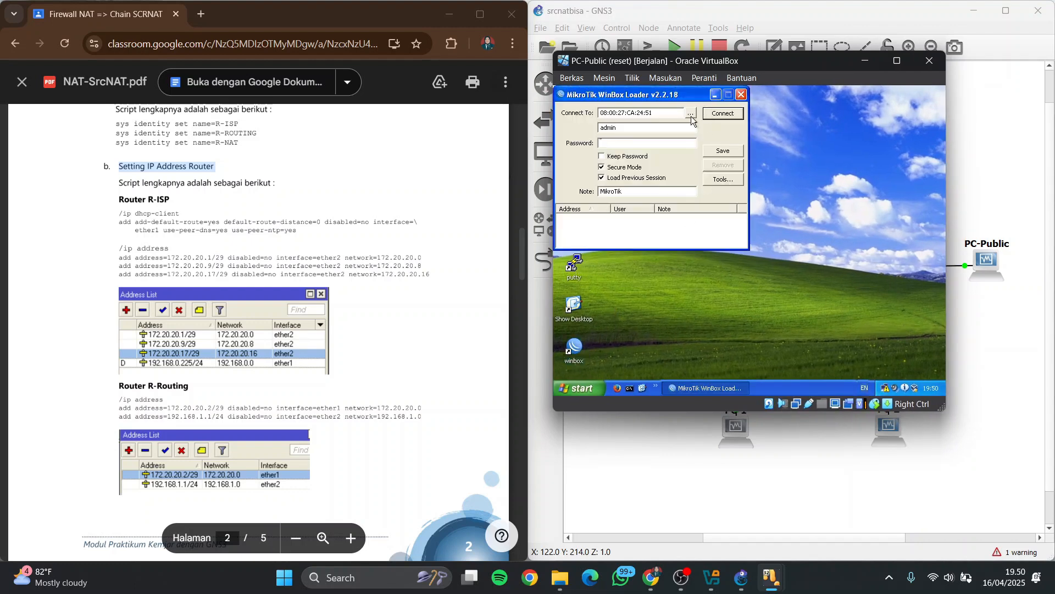
left_click(691, 113)
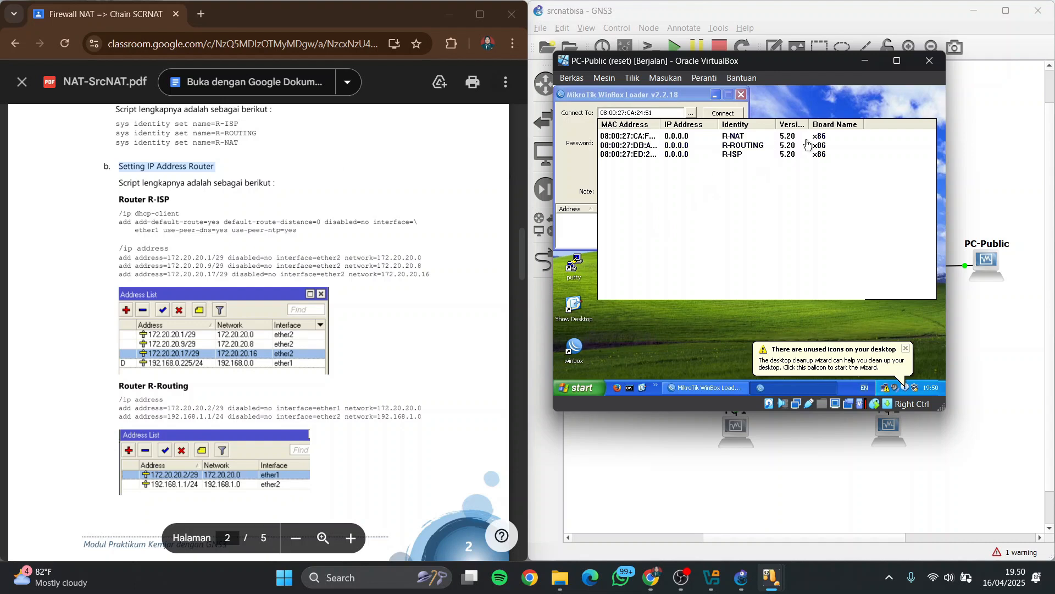
left_click(605, 158)
left_click(722, 114)
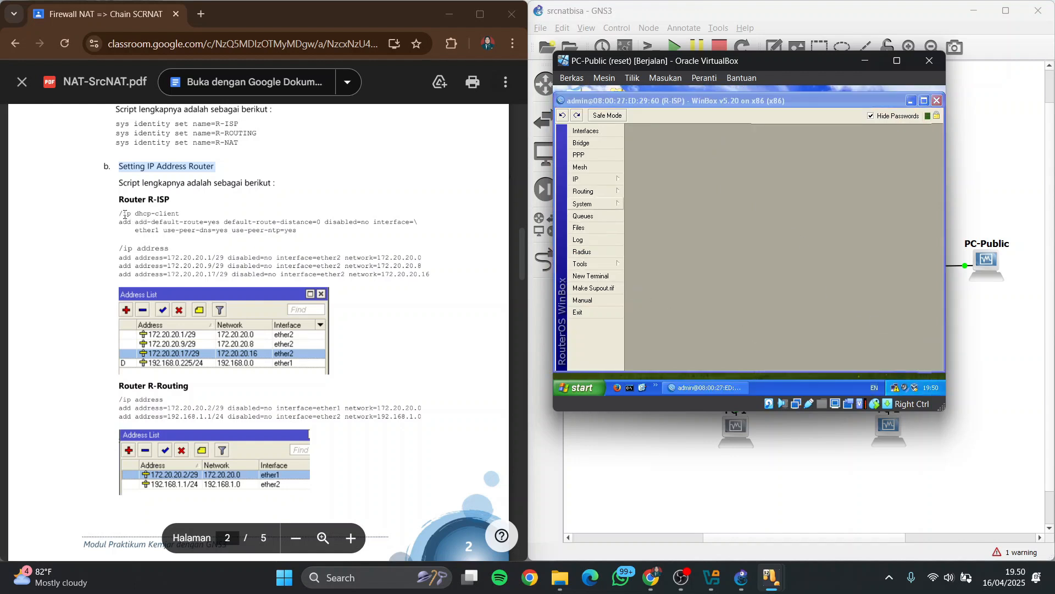
Add a DHCP client on R-ISP's ether1 with peer DNS, peer NTP and the default route enabled
left_click_drag(125, 215, 172, 212)
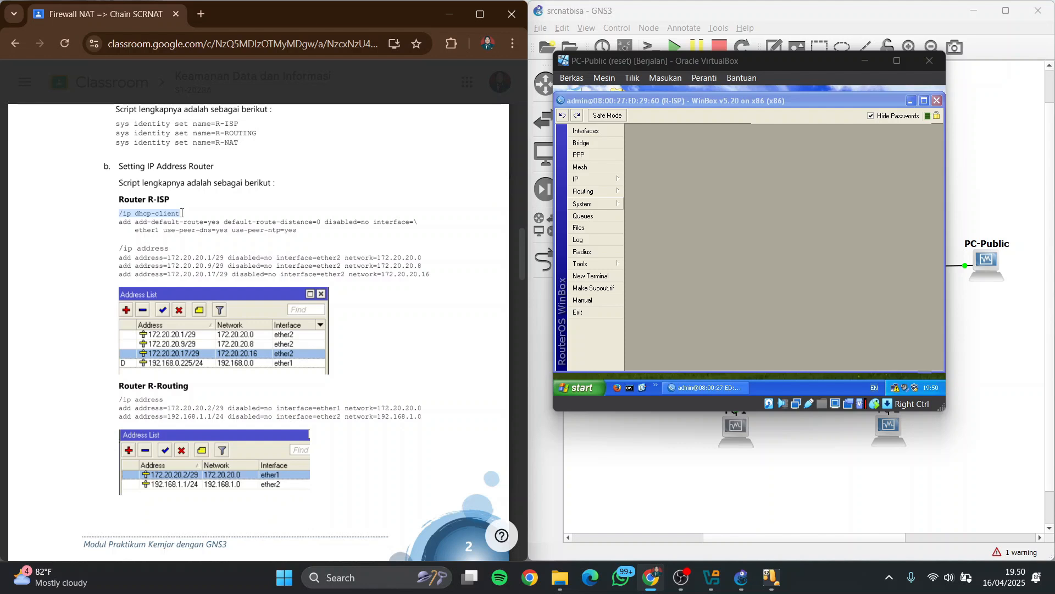
left_click(597, 179)
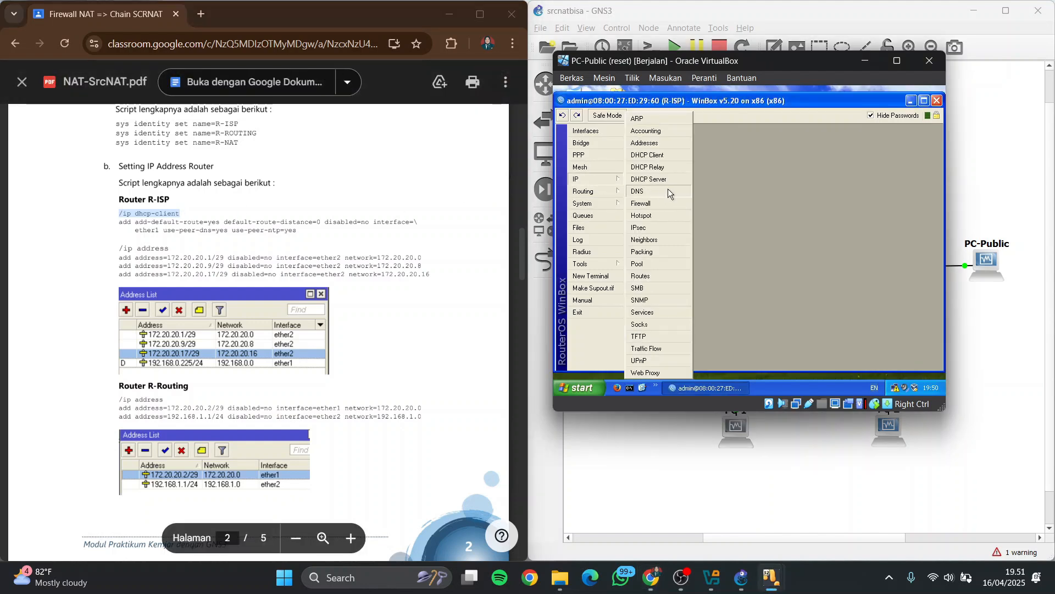
left_click(663, 156)
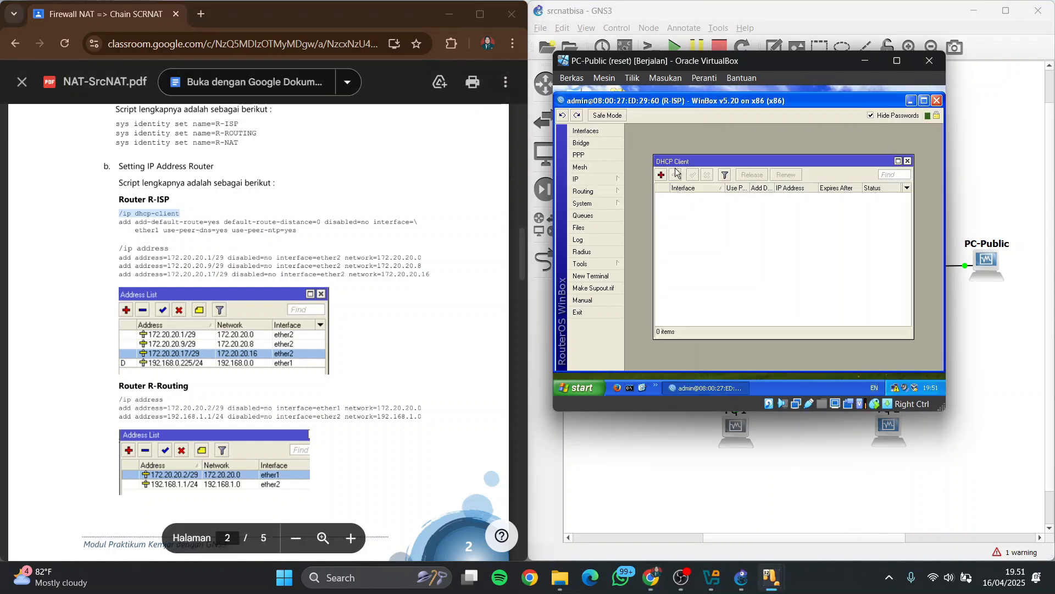
left_click(662, 175)
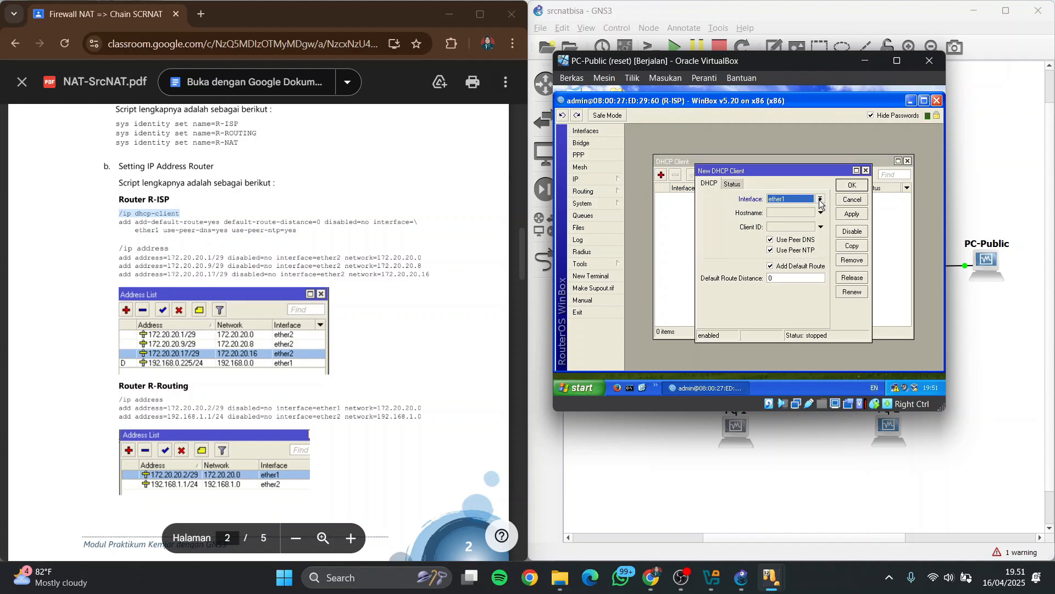
left_click(855, 185)
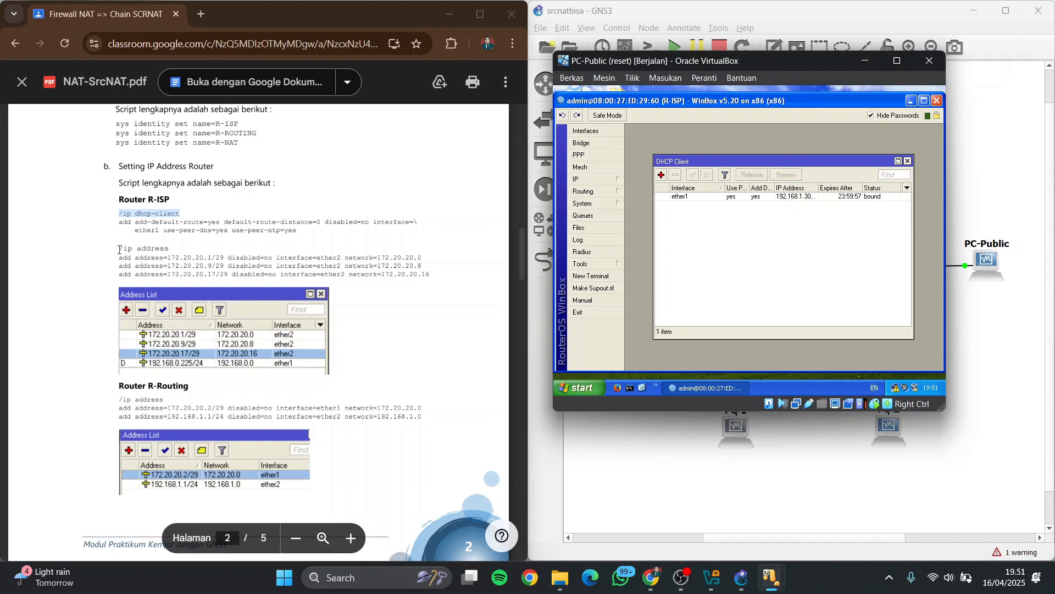
Add the IP address 172.20.20.1/29 to interface ether2 on R-ISP
left_click_drag(119, 248, 172, 253)
left_click(593, 179)
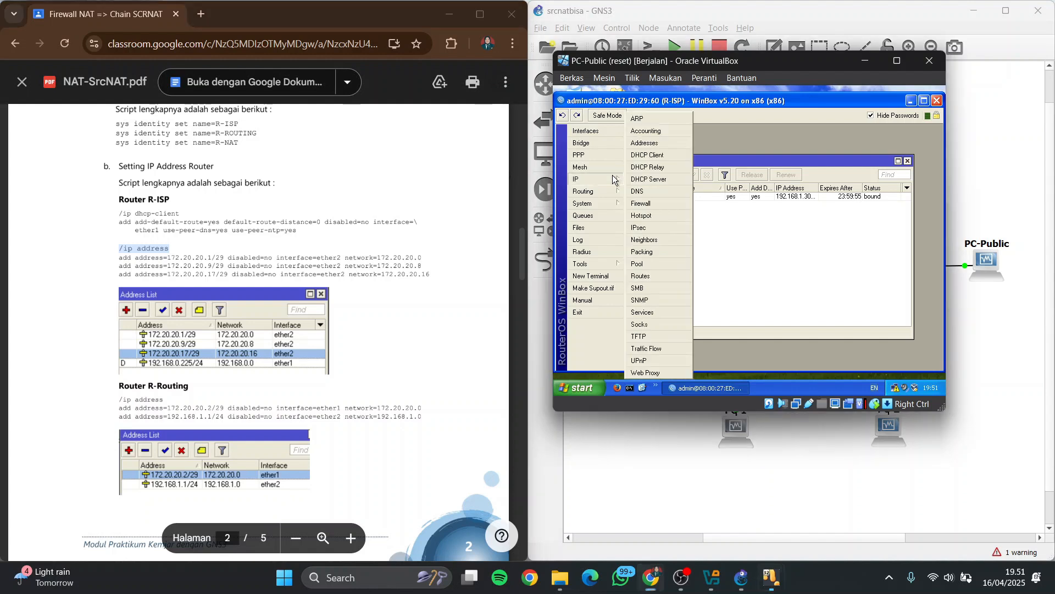
left_click(657, 143)
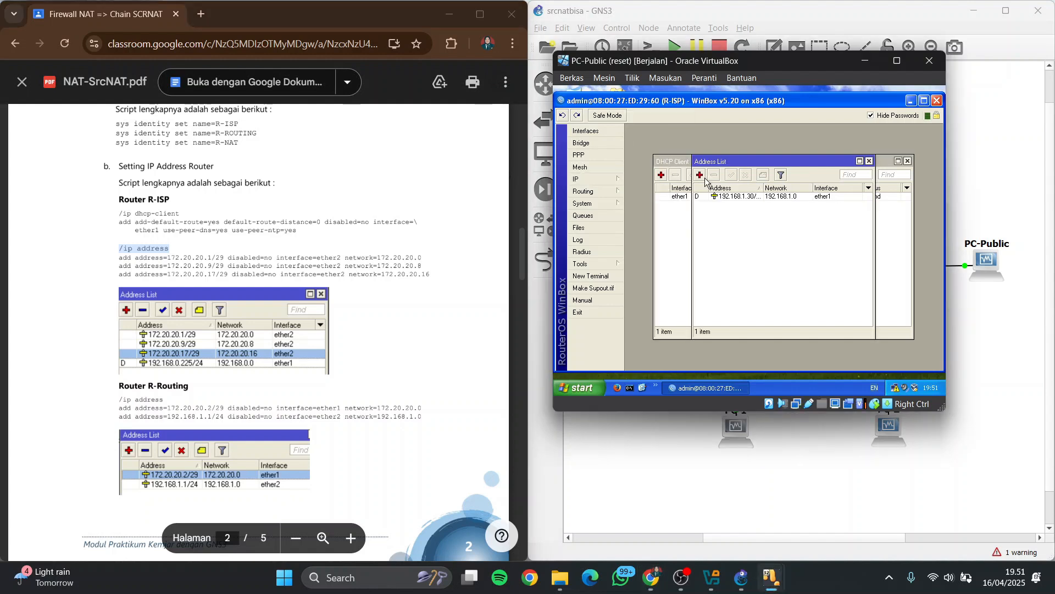
left_click(700, 175)
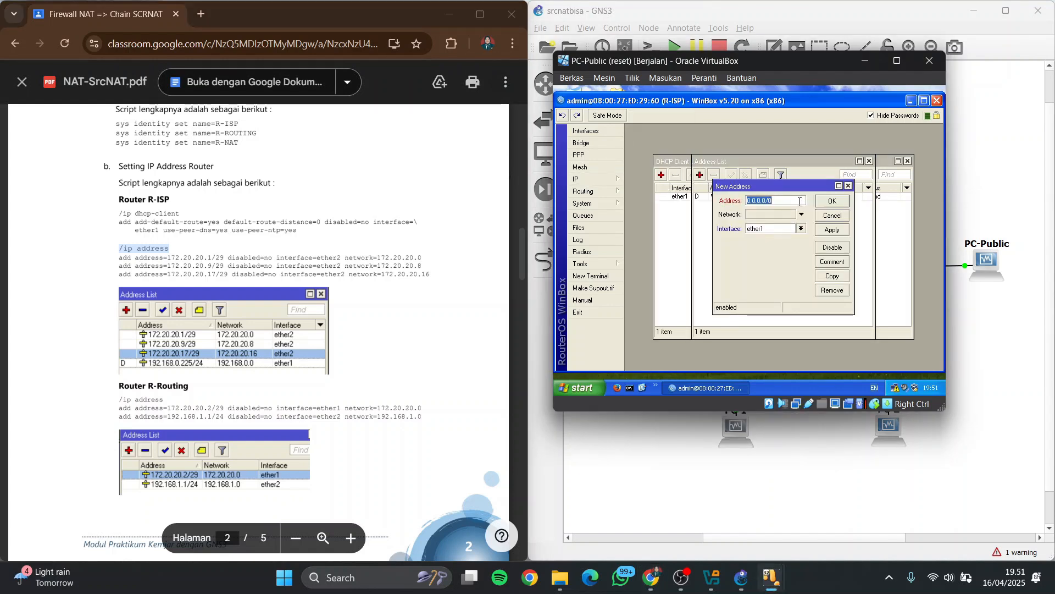
key("BackSpace")
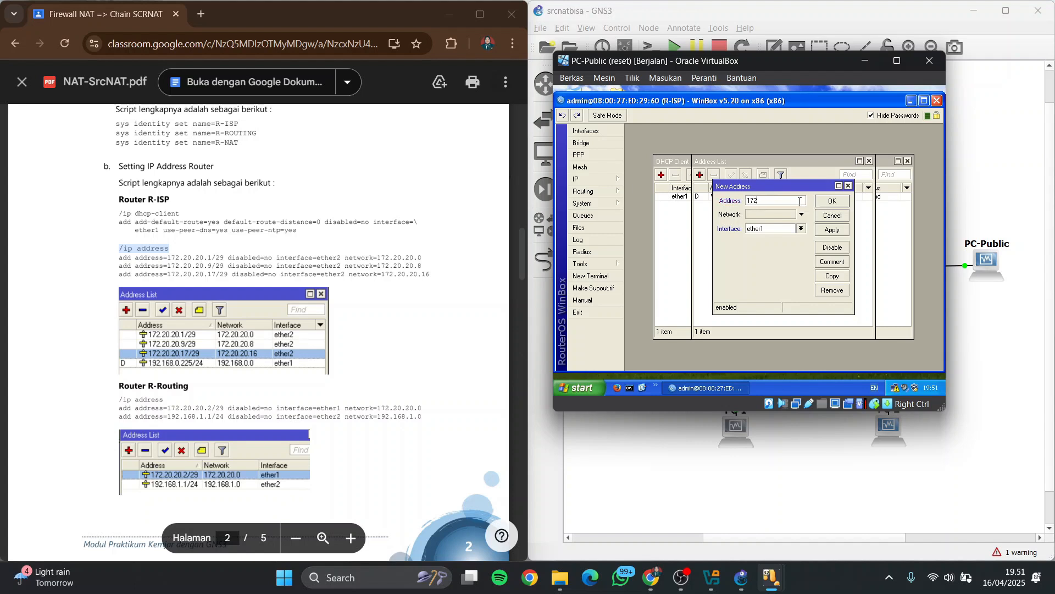
type("172.202.20")
type(".20")
left_click(804, 229)
left_click(805, 243)
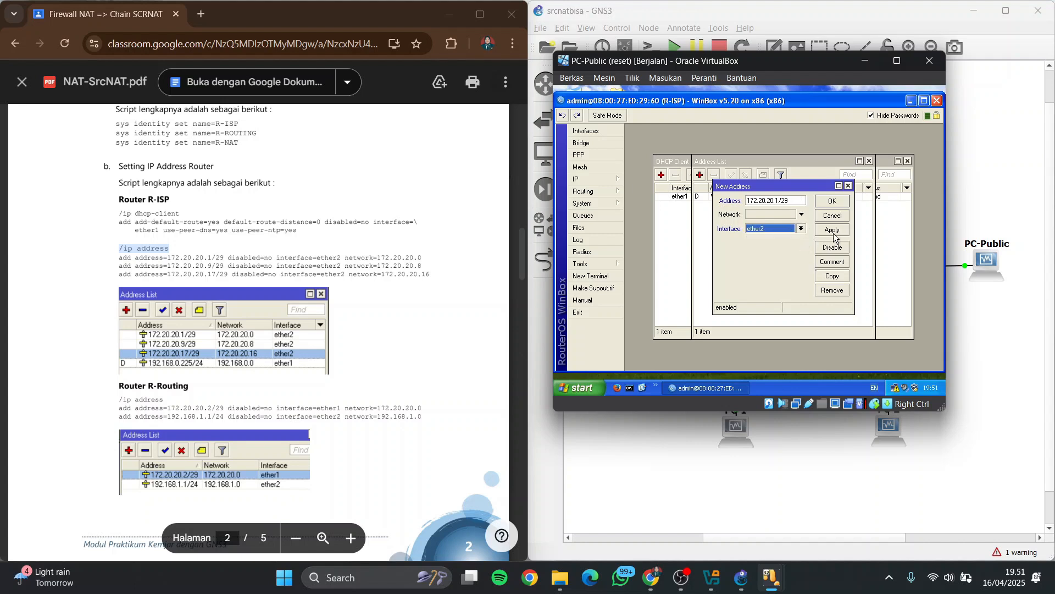
left_click(833, 231)
left_click(832, 201)
Add the IP address 172.20.20.9/29 to interface ether2 on R-ISP
left_click(699, 174)
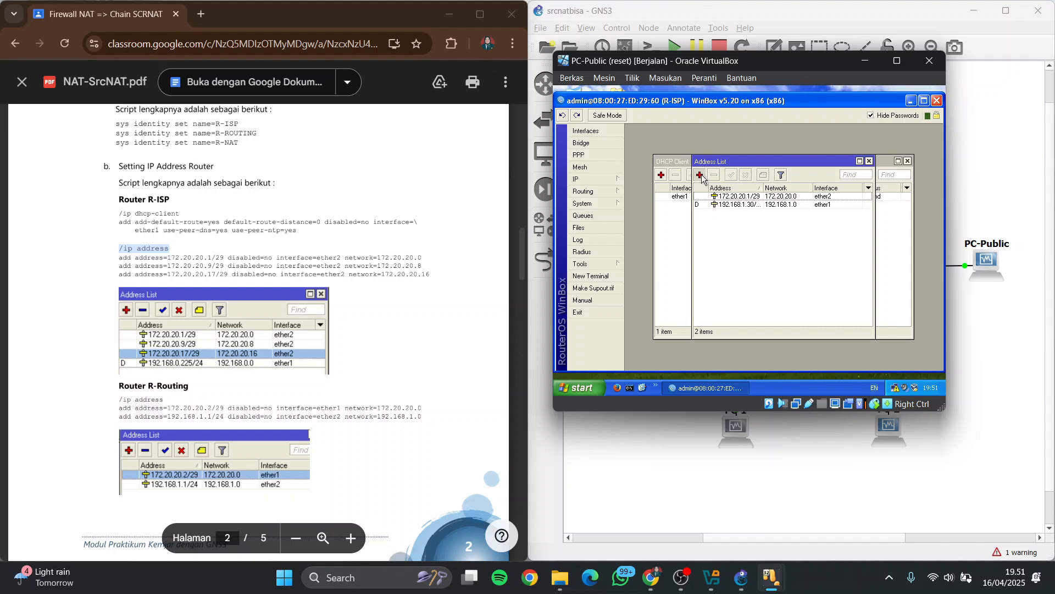
key("BackSpace")
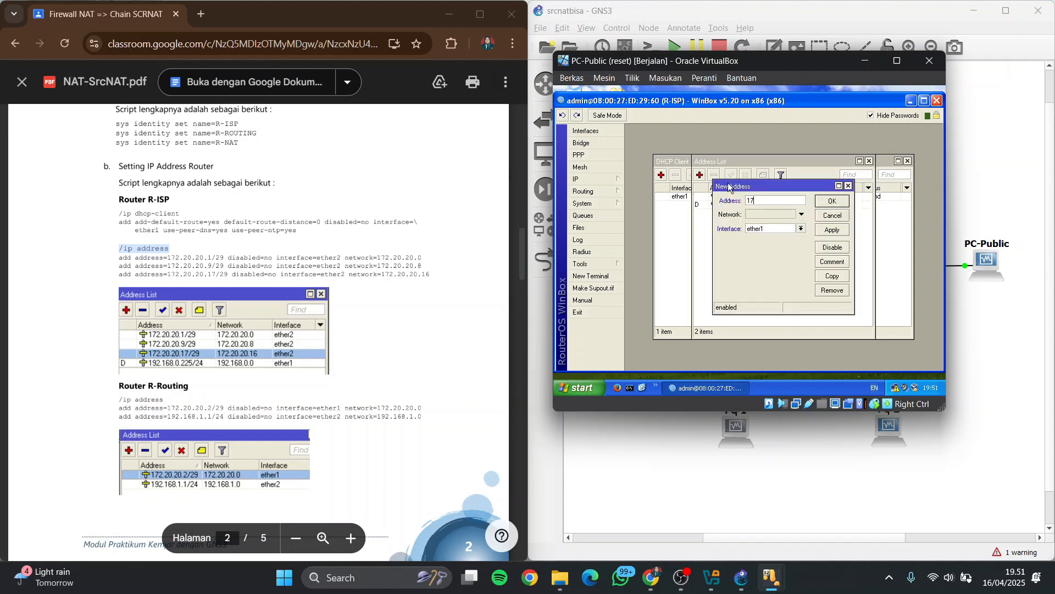
type("172.20.20.9/29")
left_click(800, 228)
left_click(798, 243)
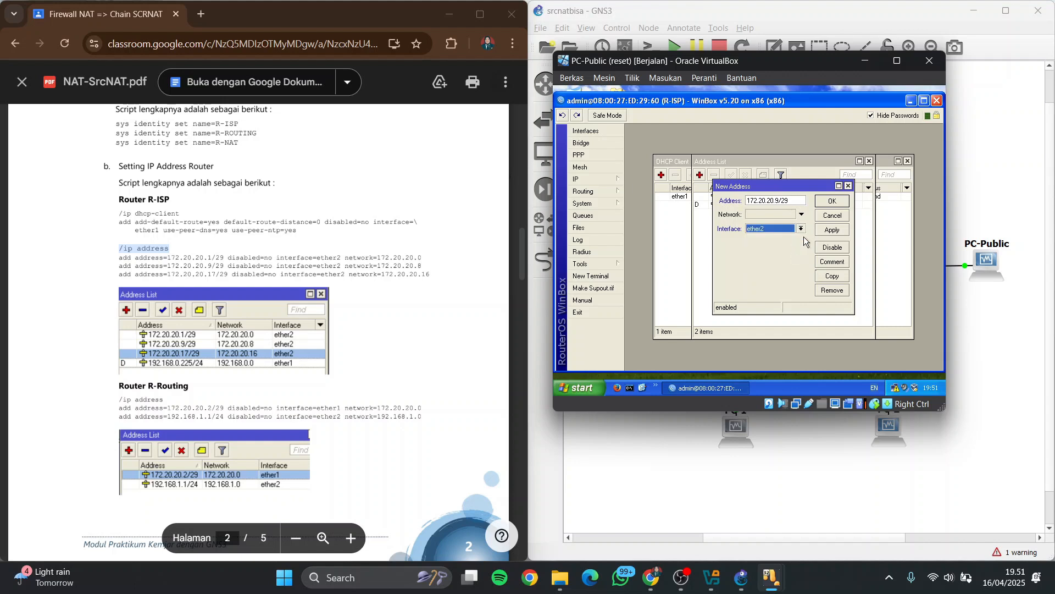
left_click(828, 230)
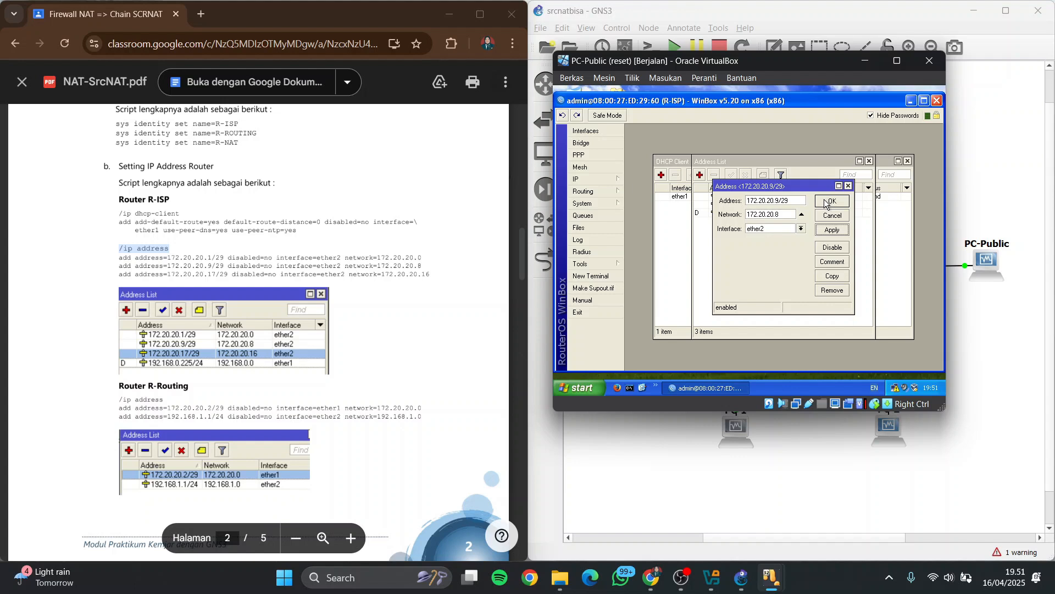
left_click(830, 201)
Add the IP address 172.20.20.17/29 to interface ether2 on R-ISP
left_click(699, 176)
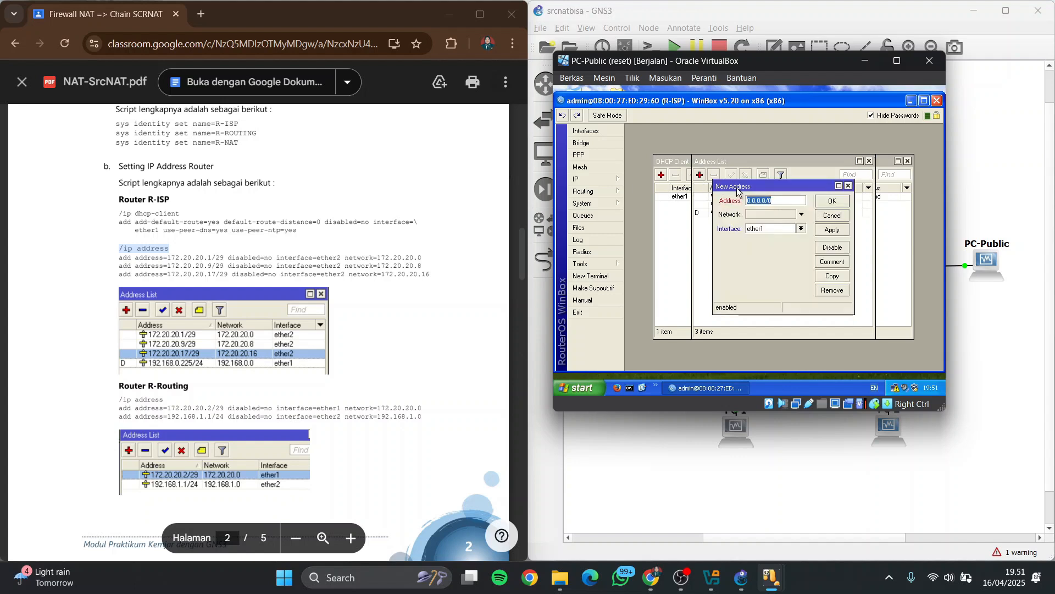
key("BackSpace")
type("172.20")
left_click(802, 228)
left_click(795, 245)
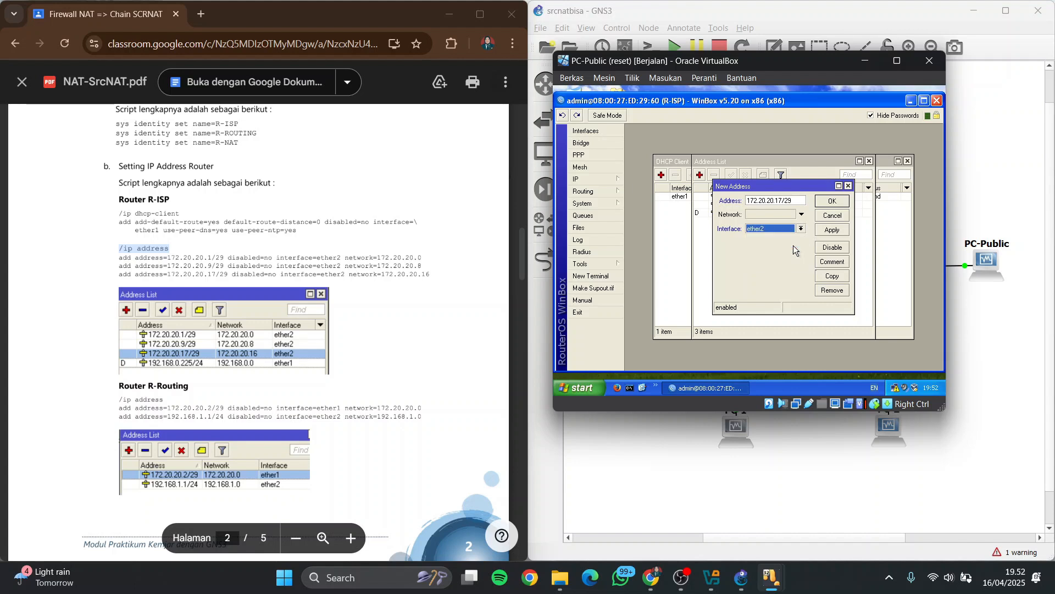
left_click(832, 201)
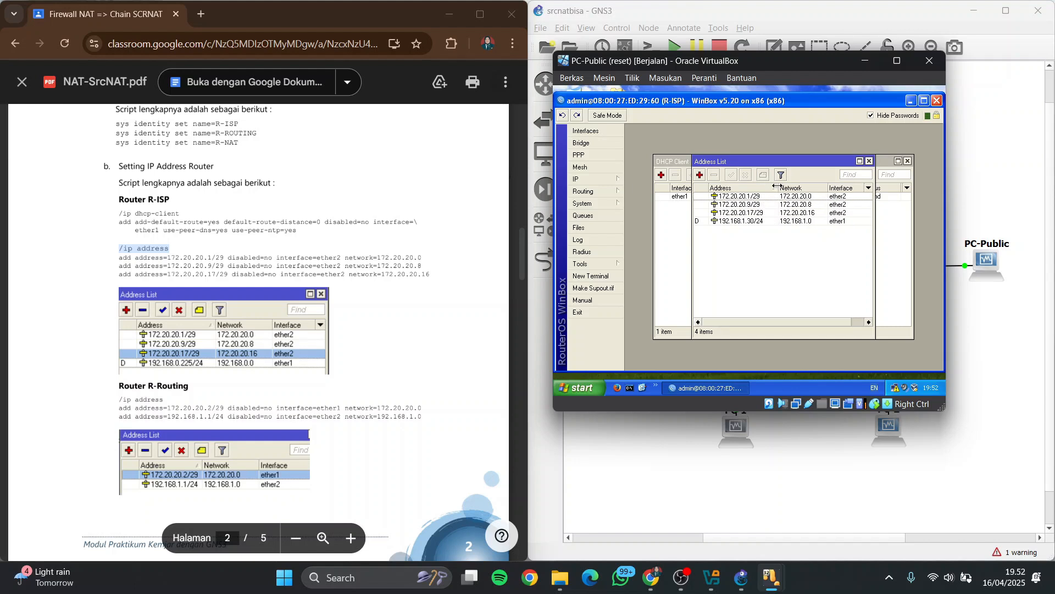
Open a new WinBox session to the R-ROUTING router as admin, leaving the R-ISP session minimized
left_click_drag(760, 187, 775, 187)
scroll(262, 279, "down", 2)
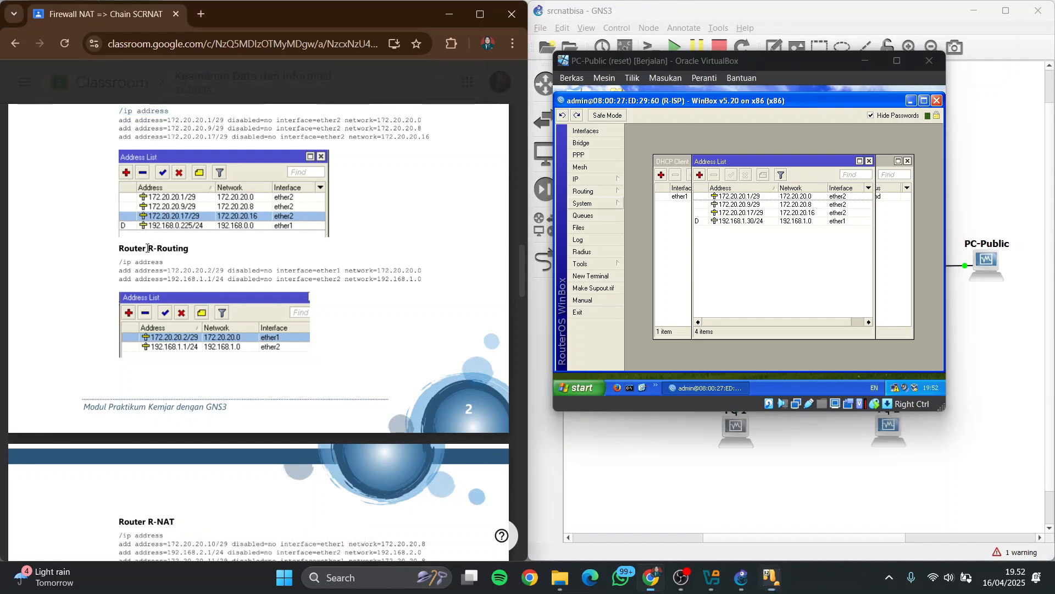
left_click_drag(117, 248, 199, 249)
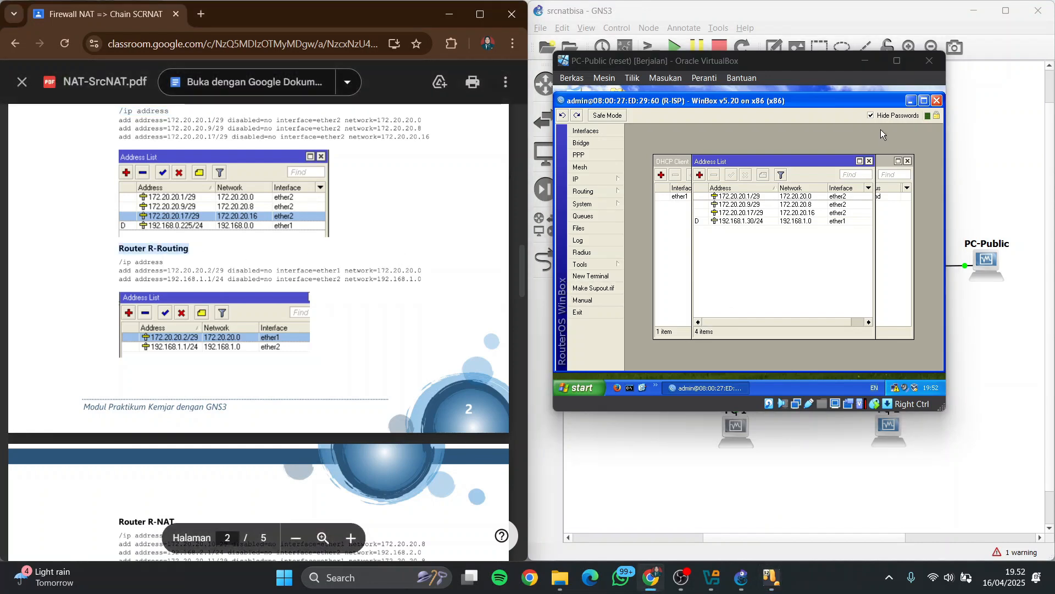
left_click(908, 101)
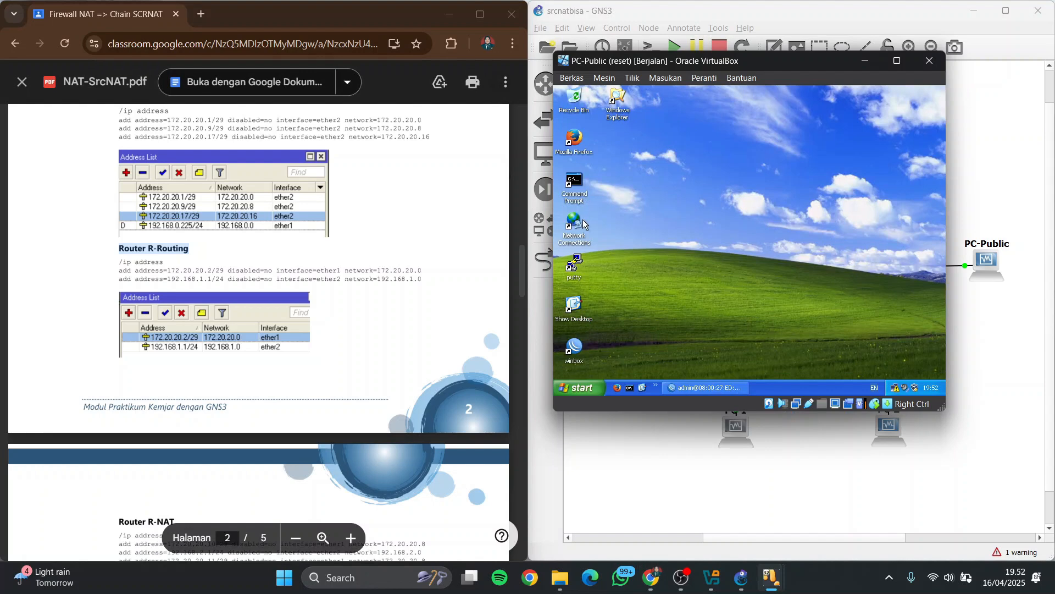
double_click(569, 345)
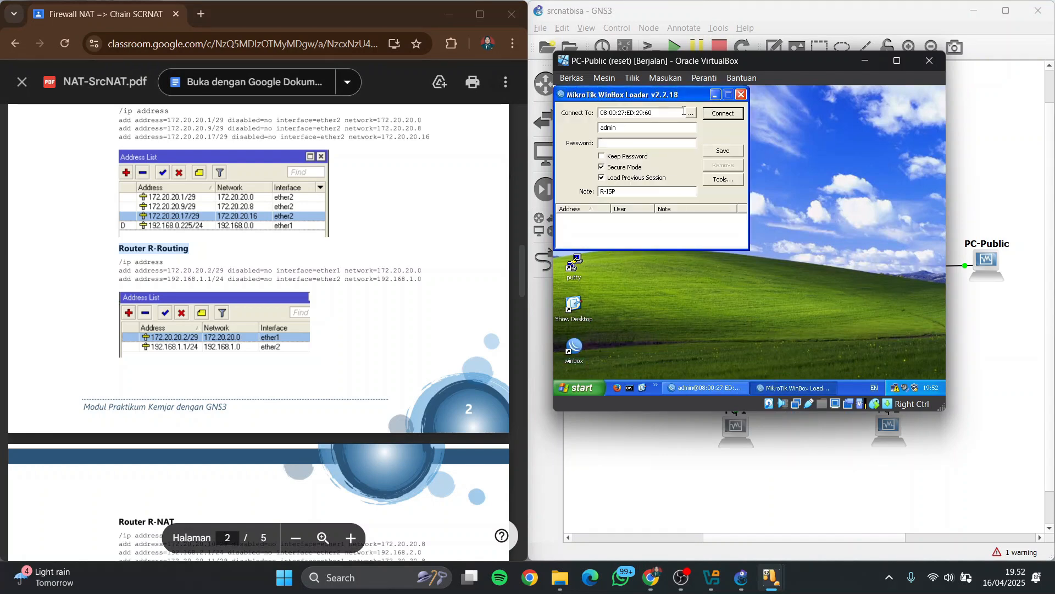
left_click(691, 113)
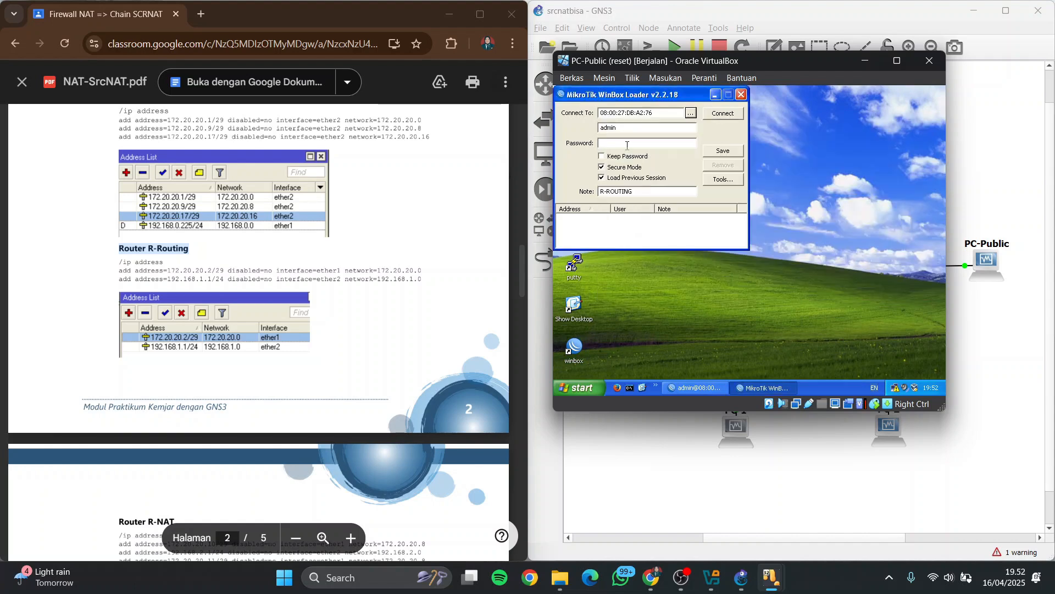
left_click(631, 146)
left_click(736, 117)
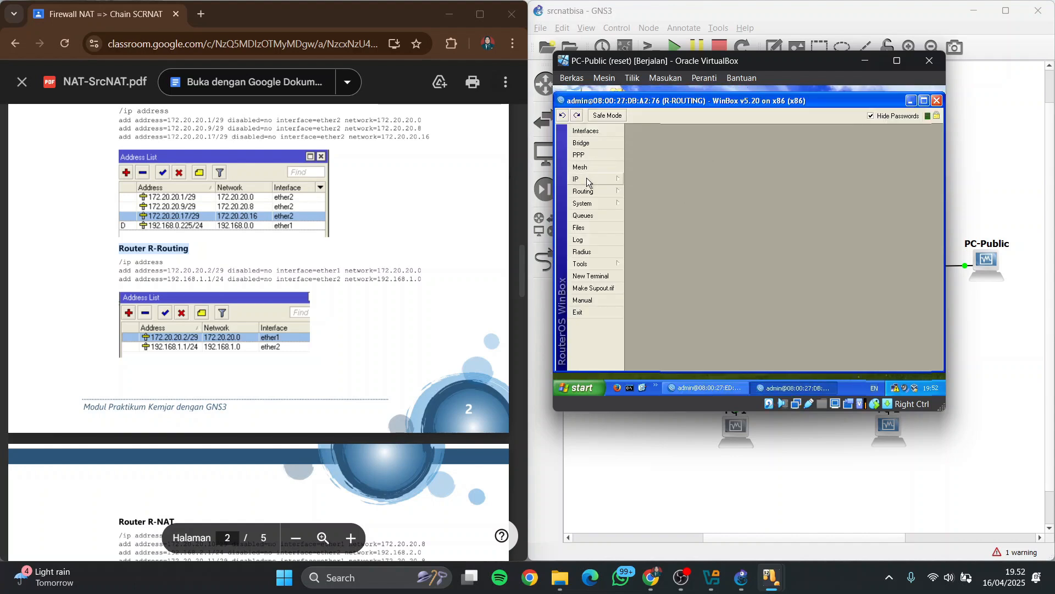
Add the IP address 172.20.20.2/29 to interface ether1 on R-ROUTING
left_click(590, 177)
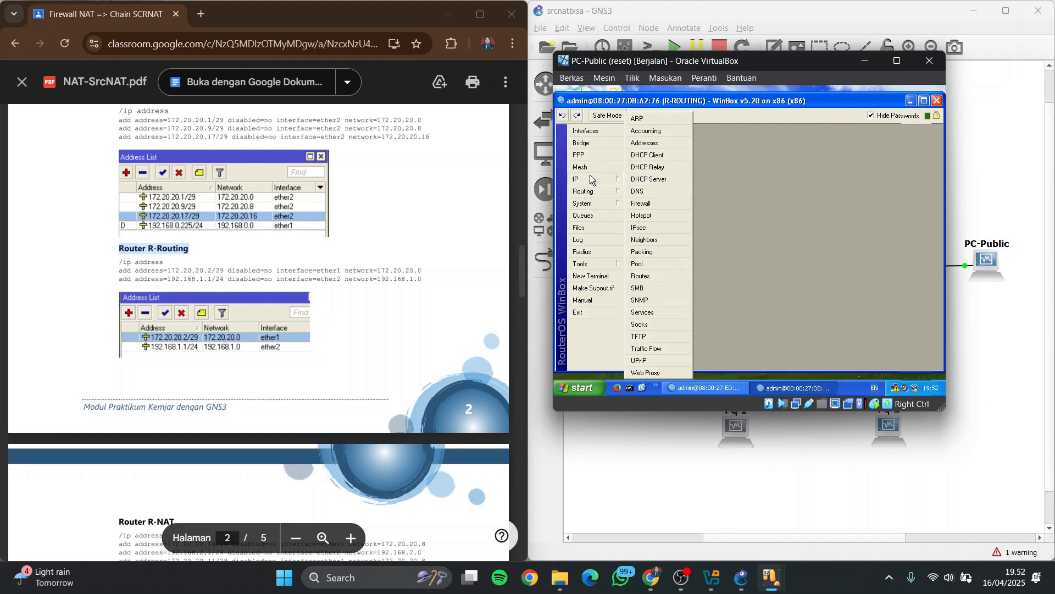
left_click(675, 140)
left_click(700, 174)
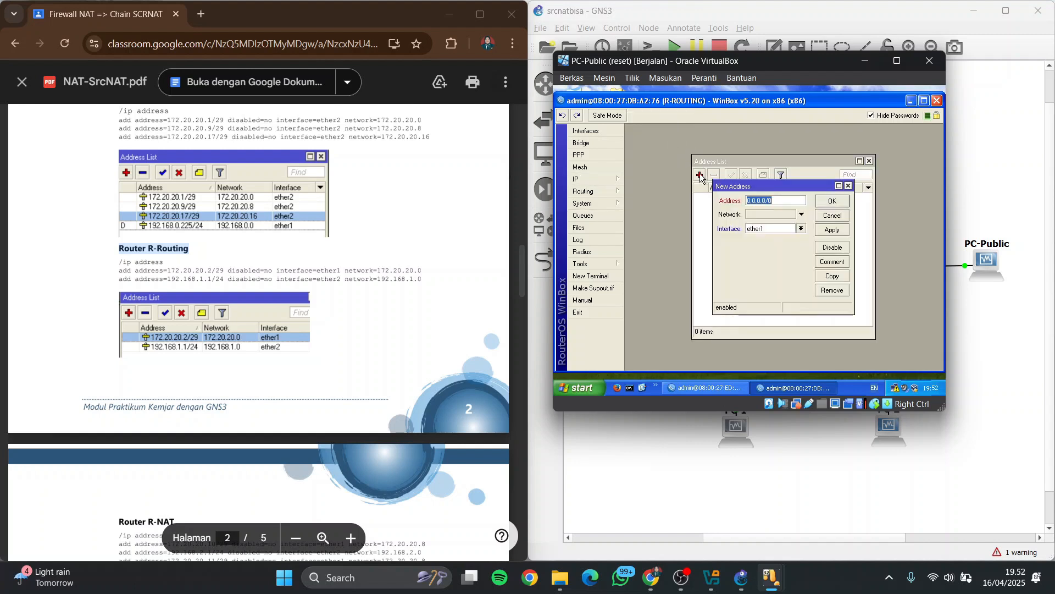
key("BackSpace")
type("172.2")
left_click(831, 231)
left_click(832, 202)
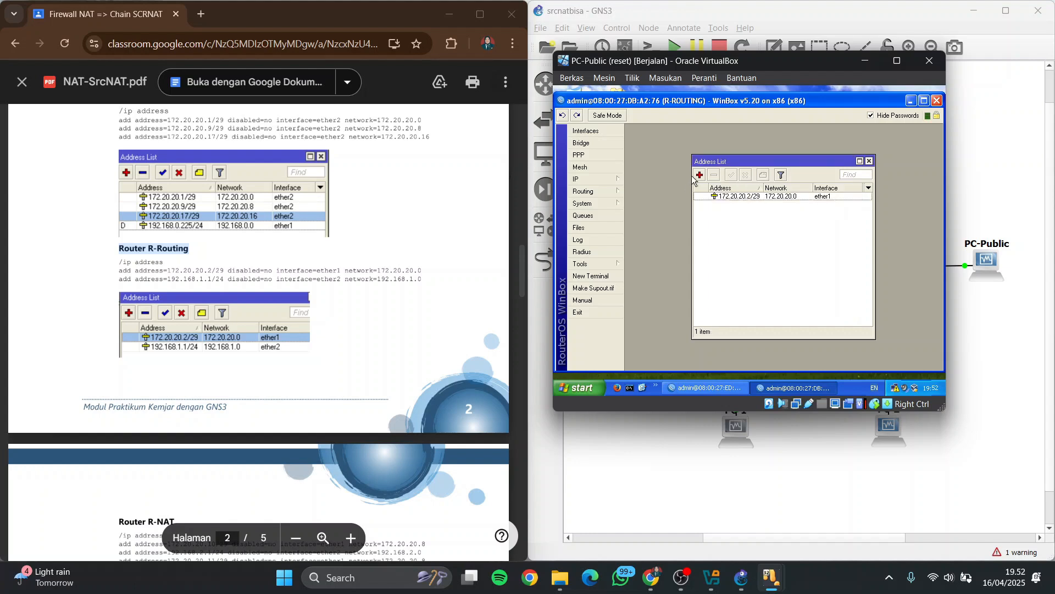
Add the IP address 192.168.1.1/24 to interface ether2 on R-ROUTING
left_click(700, 175)
key("BackSpace")
type("19")
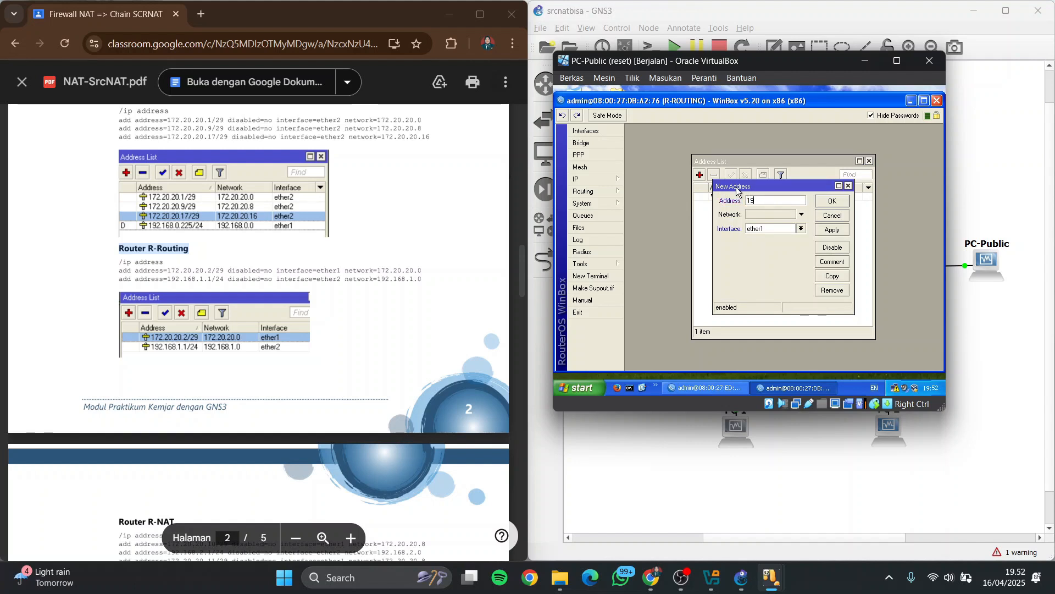
type("2.168.1.1/24")
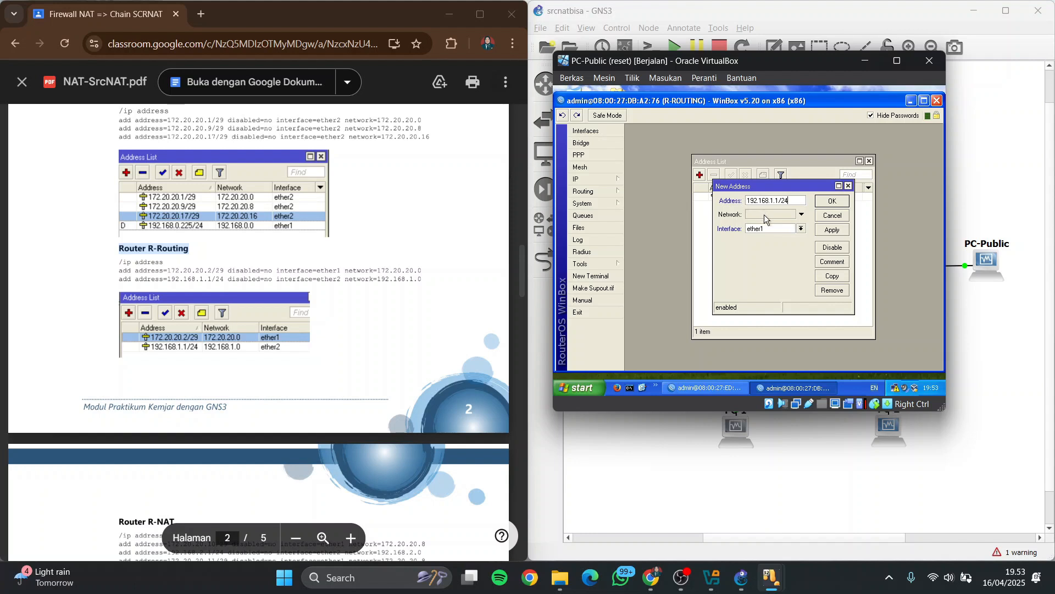
left_click(801, 229)
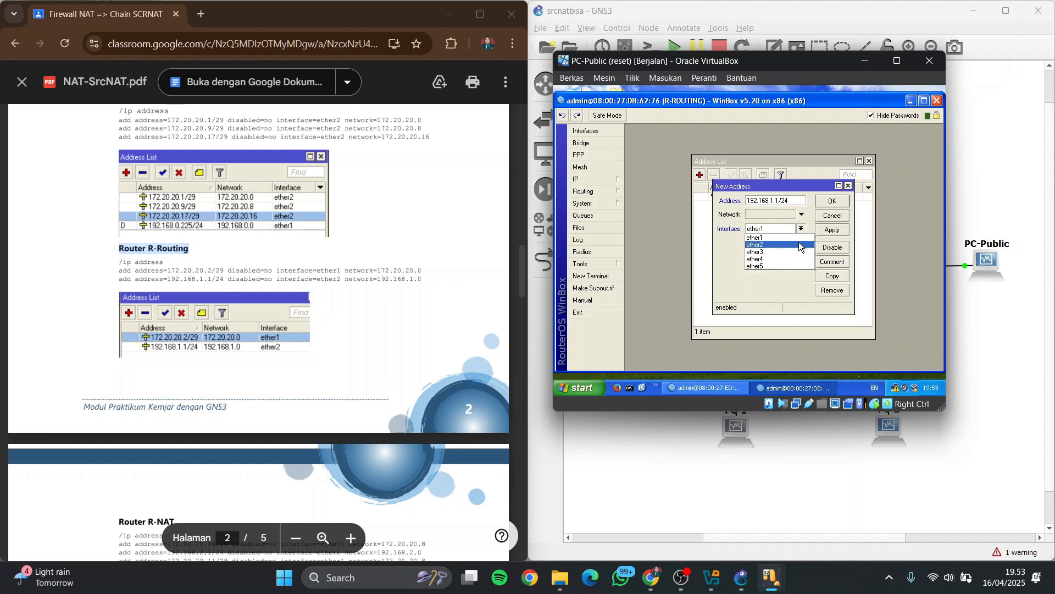
left_click(792, 245)
left_click(832, 230)
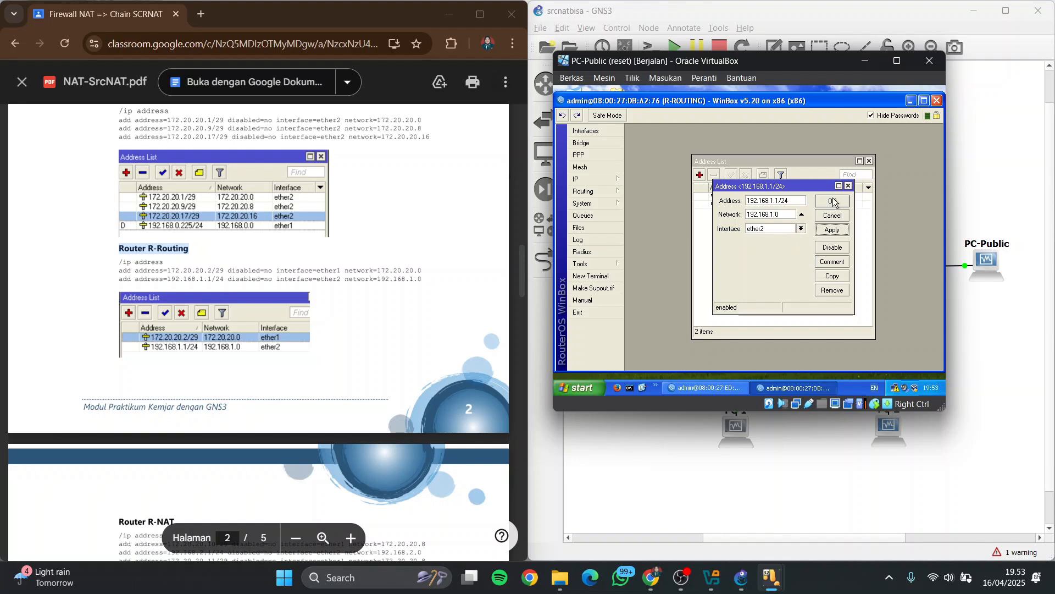
left_click(834, 202)
Find the Router R-NAT section in the practicum PDF and open a new WinBox session to R-NAT
scroll(134, 314, "down", 5)
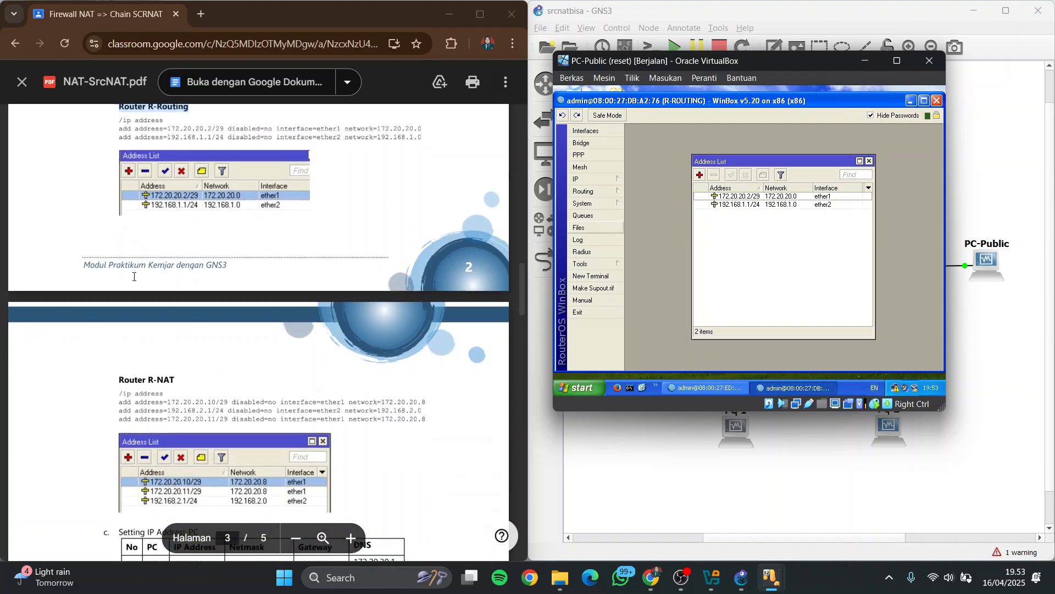
triple_click(134, 315)
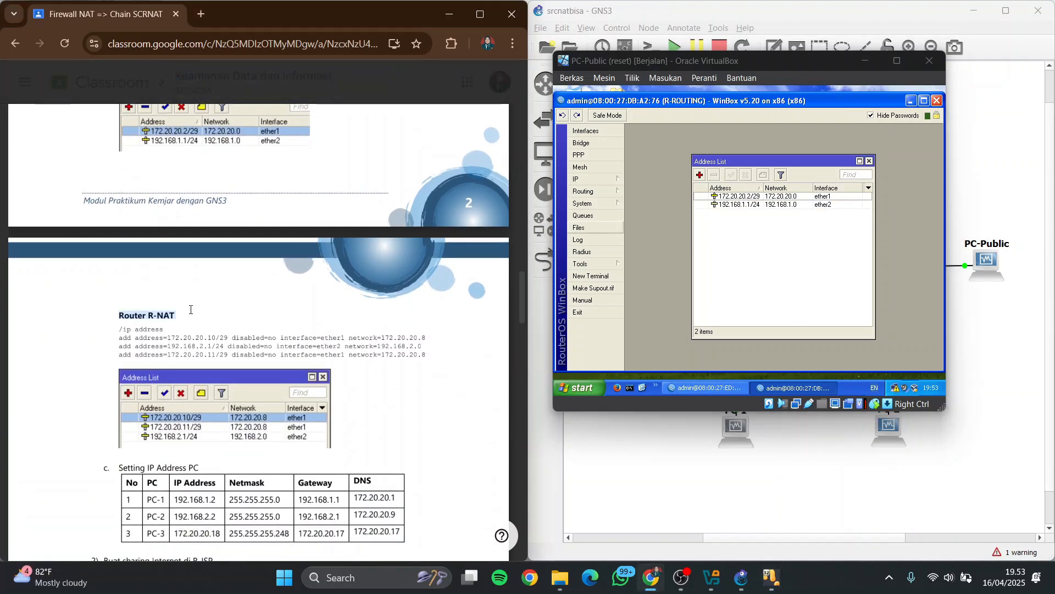
left_click(911, 100)
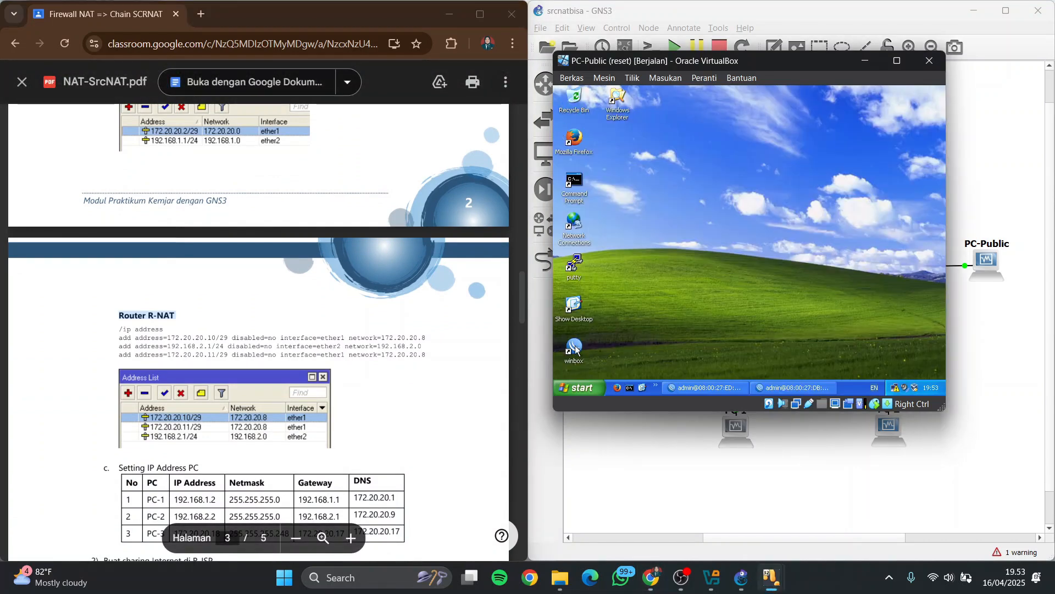
double_click(574, 348)
left_click(690, 112)
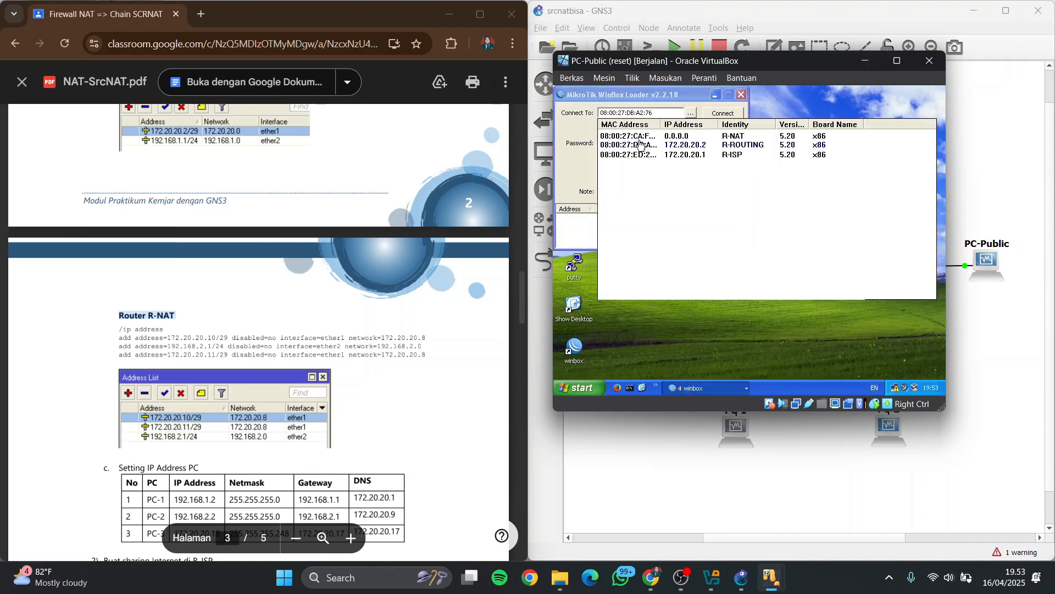
left_click(635, 138)
left_click(726, 120)
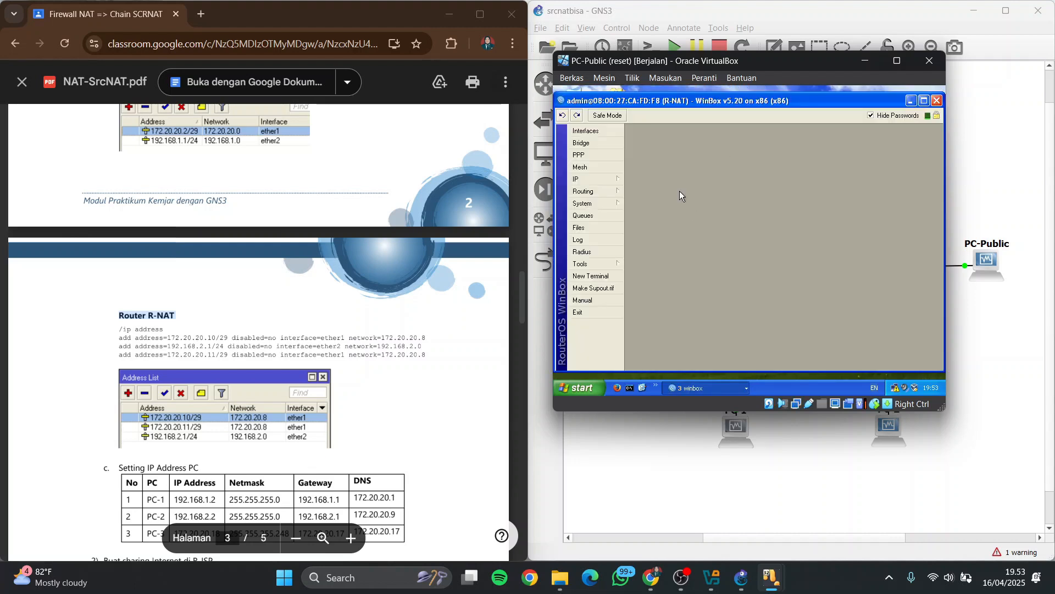
Add the IP address 172.20.20.10/29 to interface ether1 on R-NAT
left_click(614, 180)
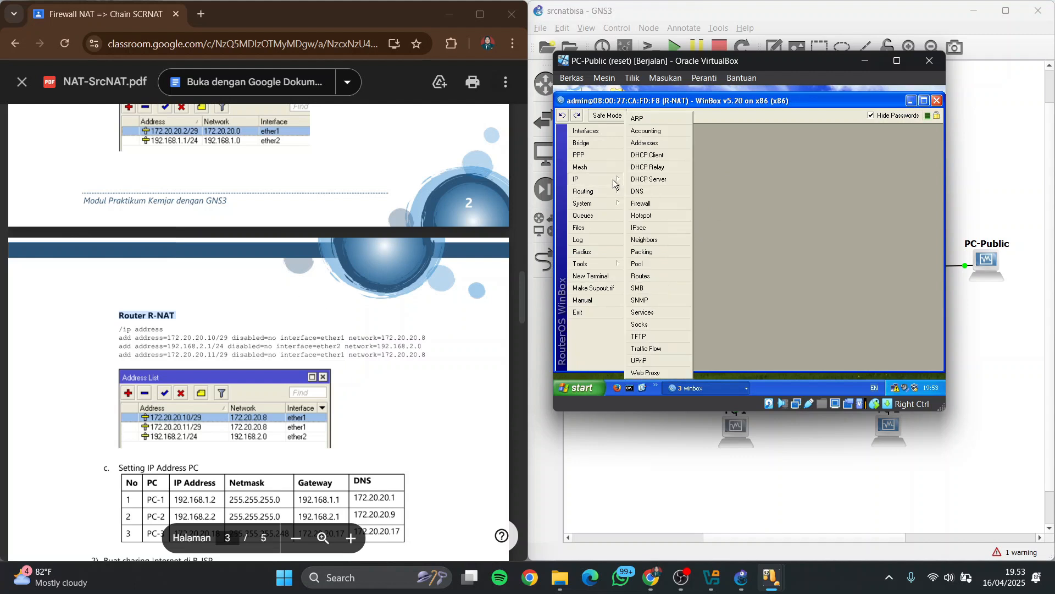
left_click(657, 143)
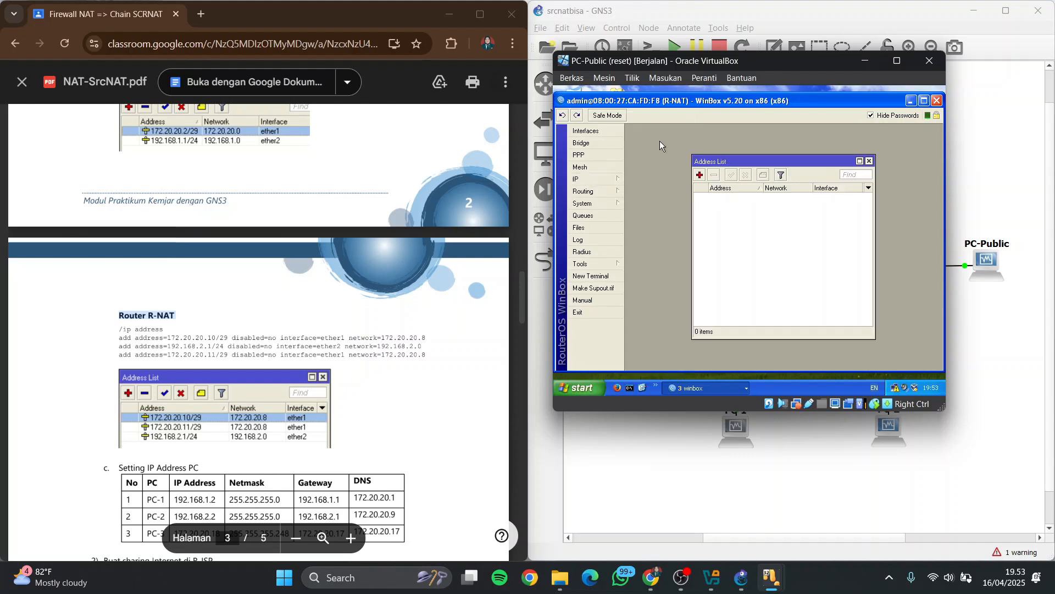
left_click(702, 174)
key("BackSpace")
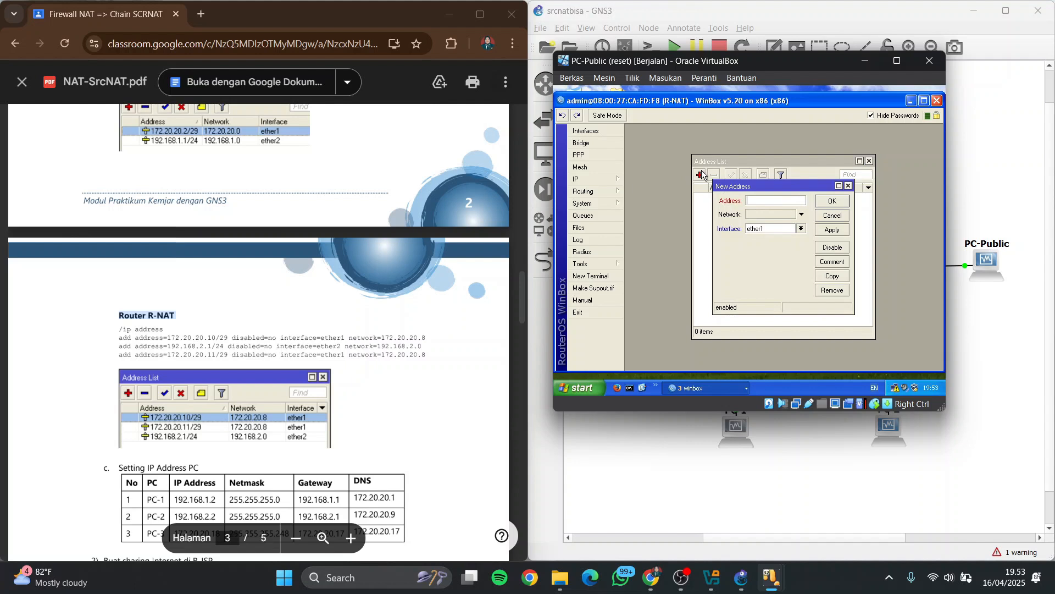
type("172.20.20.10/29")
left_click(831, 231)
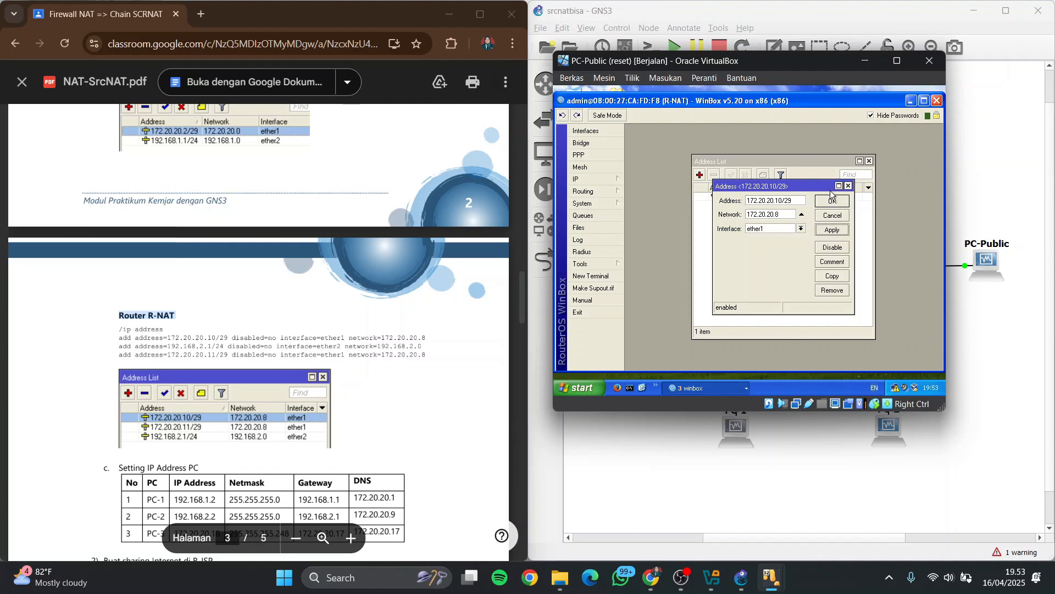
left_click(832, 202)
Add the IP address 172.20.20.11/29 to interface ether1 on R-NAT
scroll(330, 332, "down", 2)
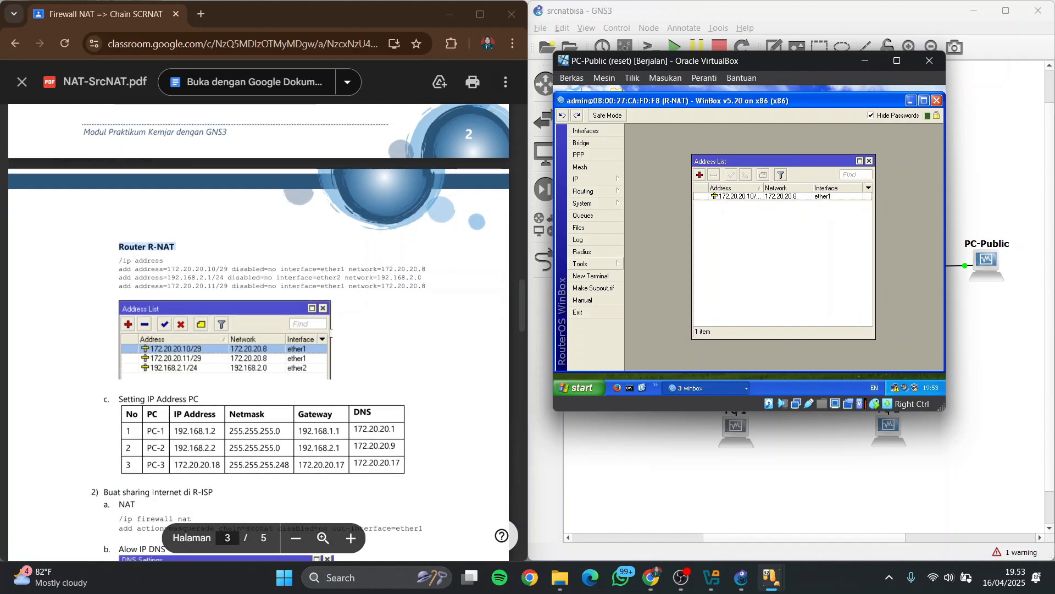
scroll(330, 331, "down", 4)
left_click(700, 175)
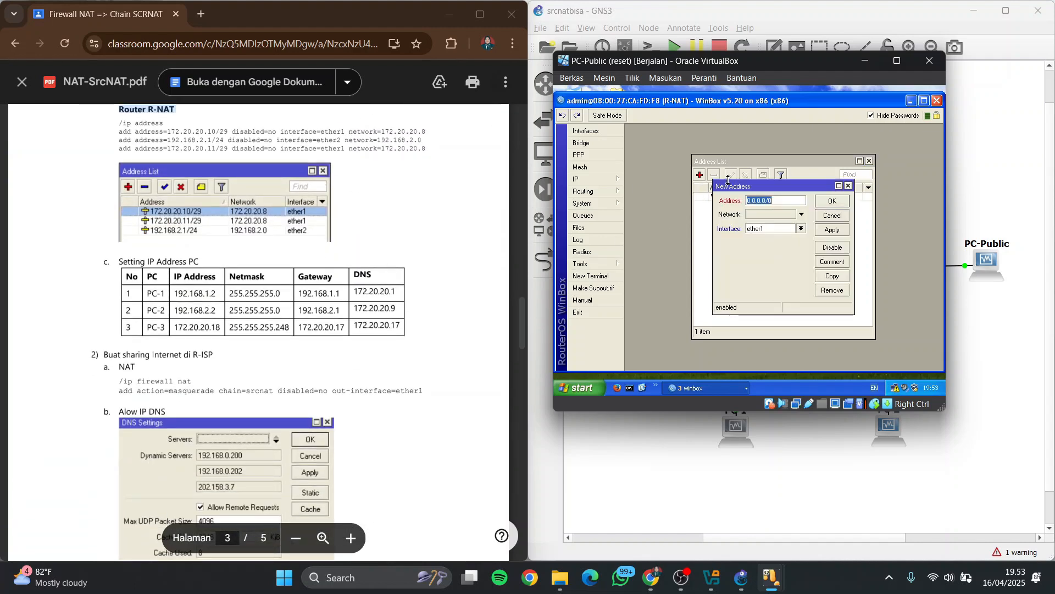
key("BackSpace")
type("172.1")
key("BackSpace")
type("20.20")
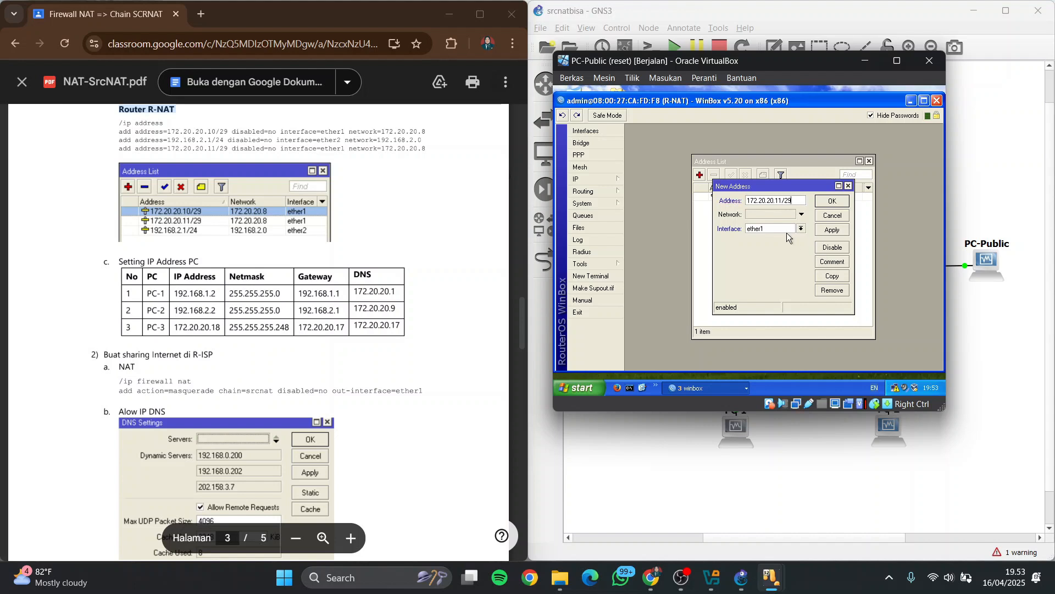
left_click(837, 233)
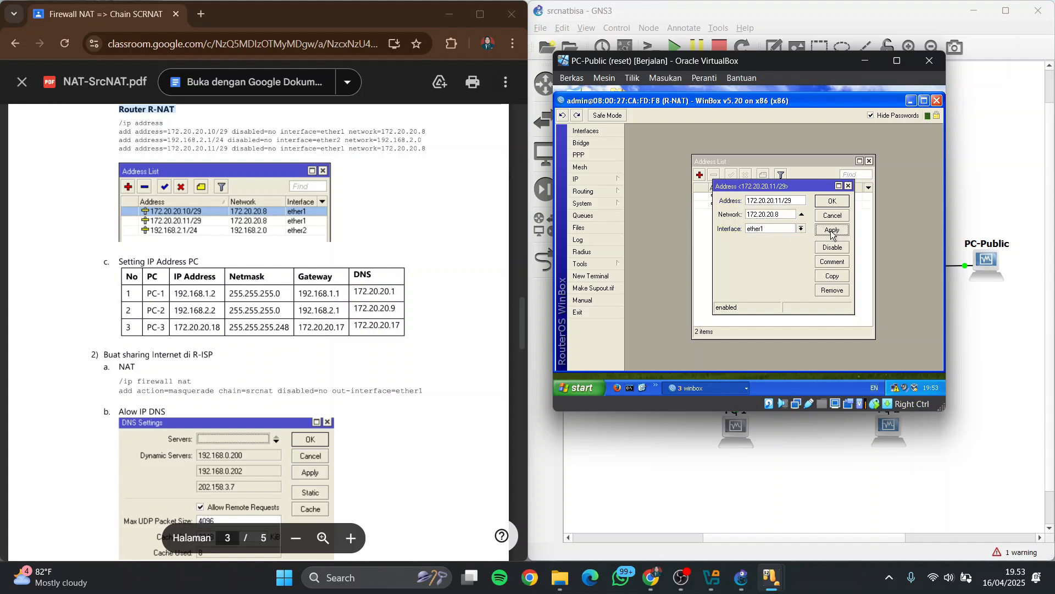
left_click(832, 202)
Add the IP address 192.168.2.1/24 to interface ether2 on R-NAT and close its address list
left_click(699, 176)
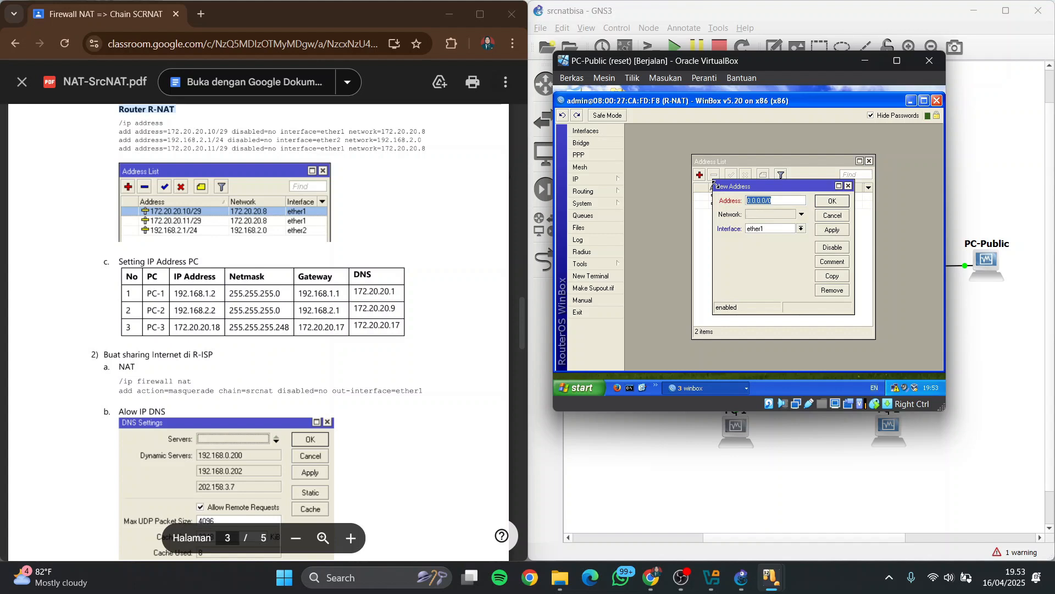
key("BackSpace")
type("192.168.2.1/24")
left_click(801, 229)
left_click(811, 243)
left_click(828, 230)
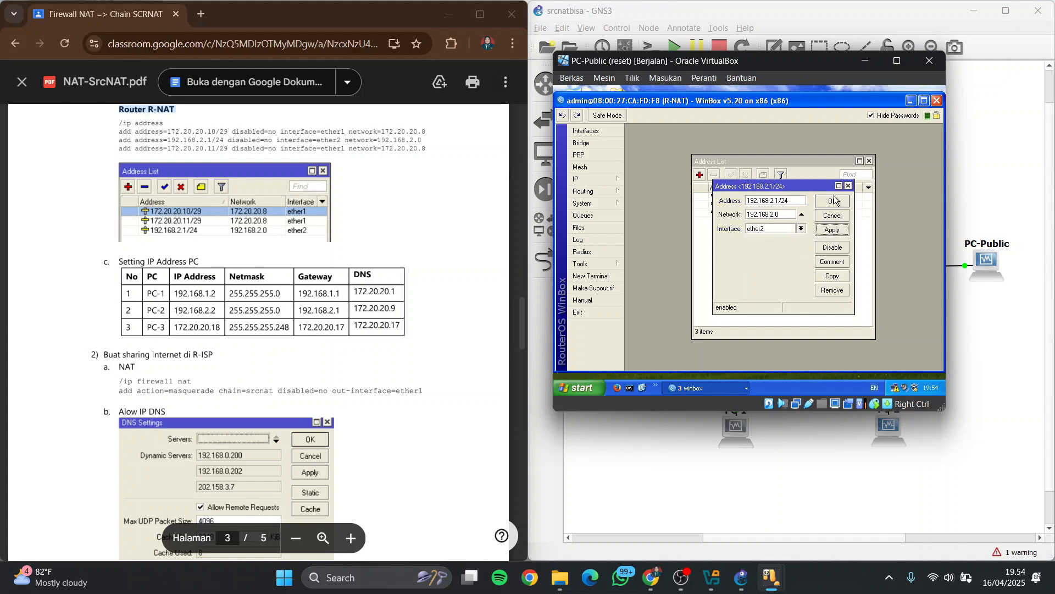
left_click(834, 201)
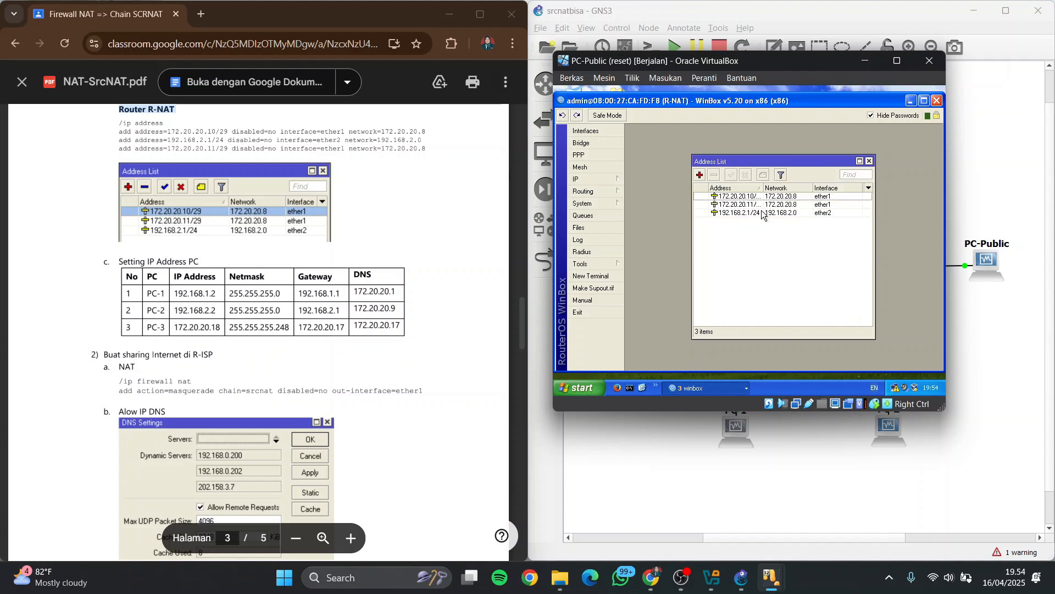
left_click(870, 161)
Find the PC addressing table in the PDF, switch to the PC-1 virtual machine, and place its enlarged window over PC-Public's
left_click(910, 101)
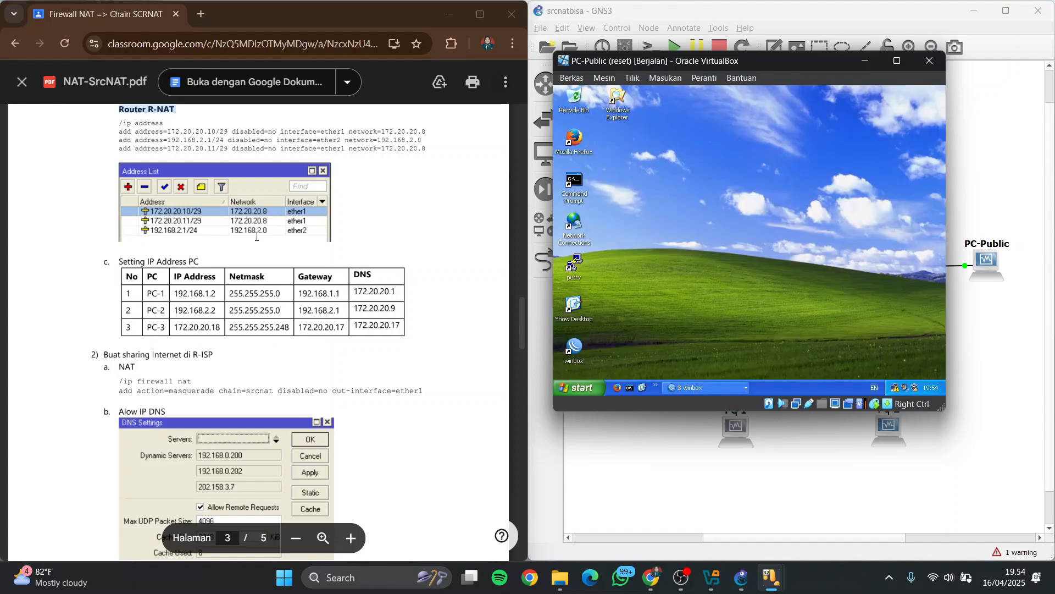
left_click_drag(120, 260, 196, 261)
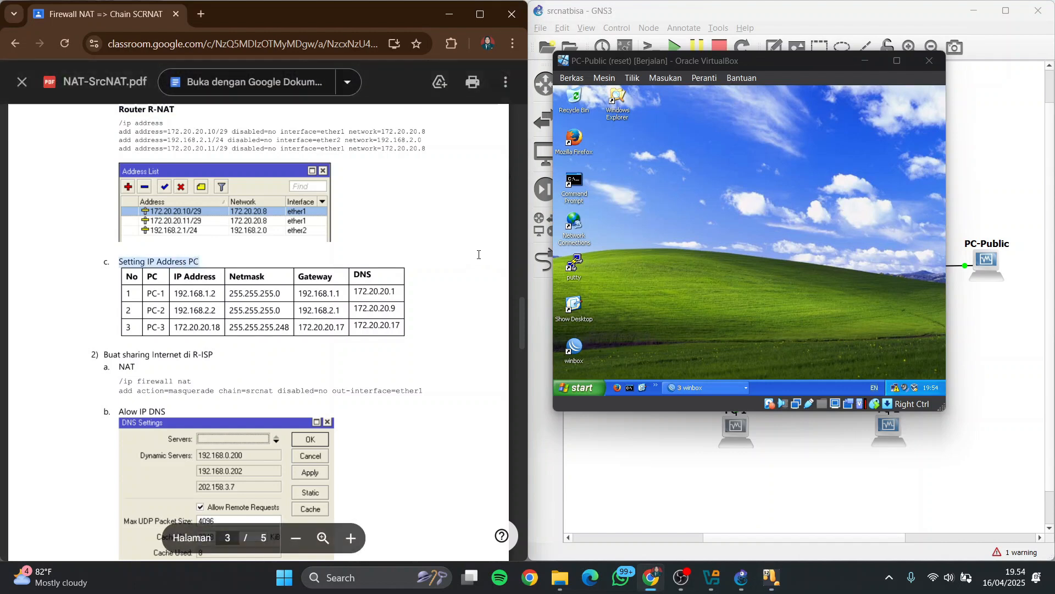
scroll(132, 310, "down", 1)
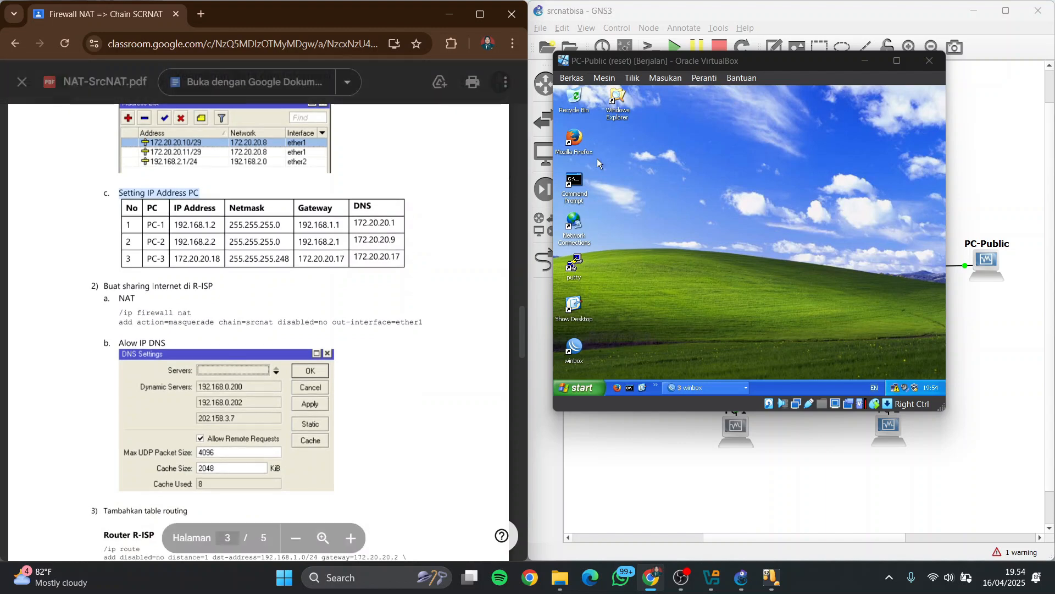
mouse_move(781, 581)
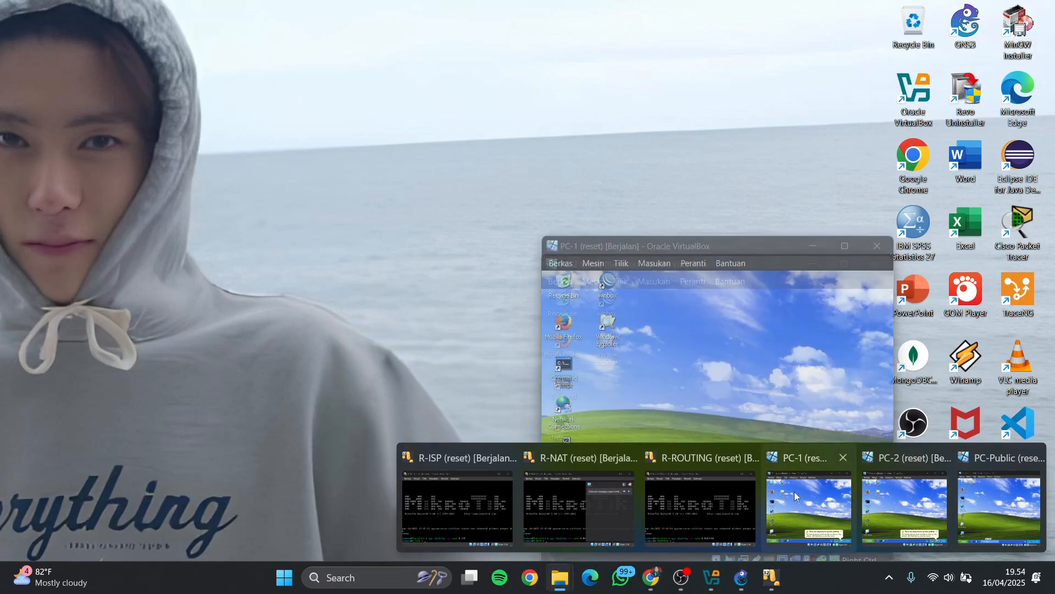
left_click(794, 491)
left_click_drag(761, 245, 772, 66)
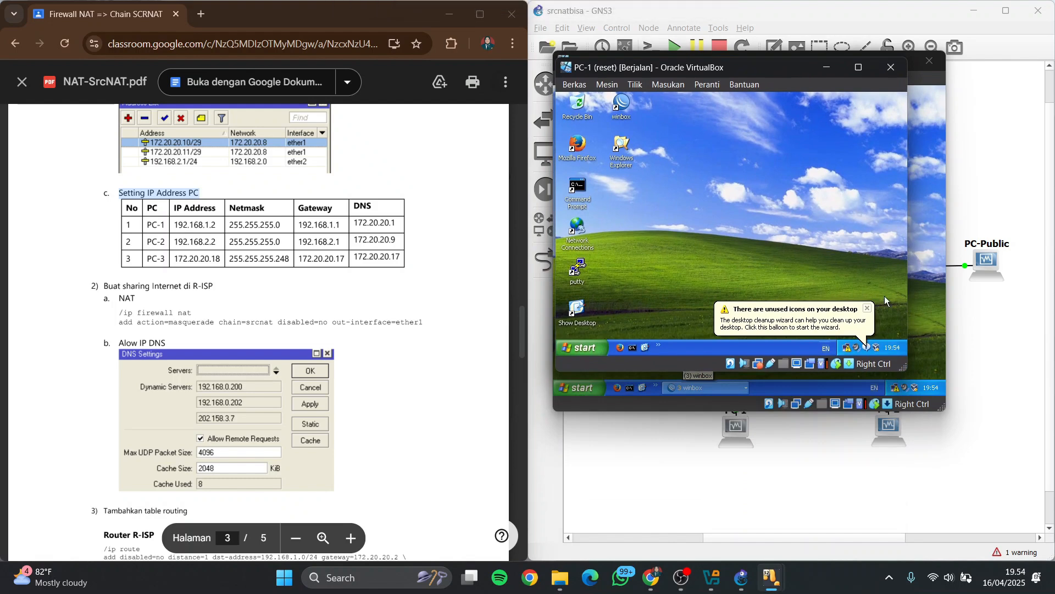
left_click_drag(907, 371, 929, 381)
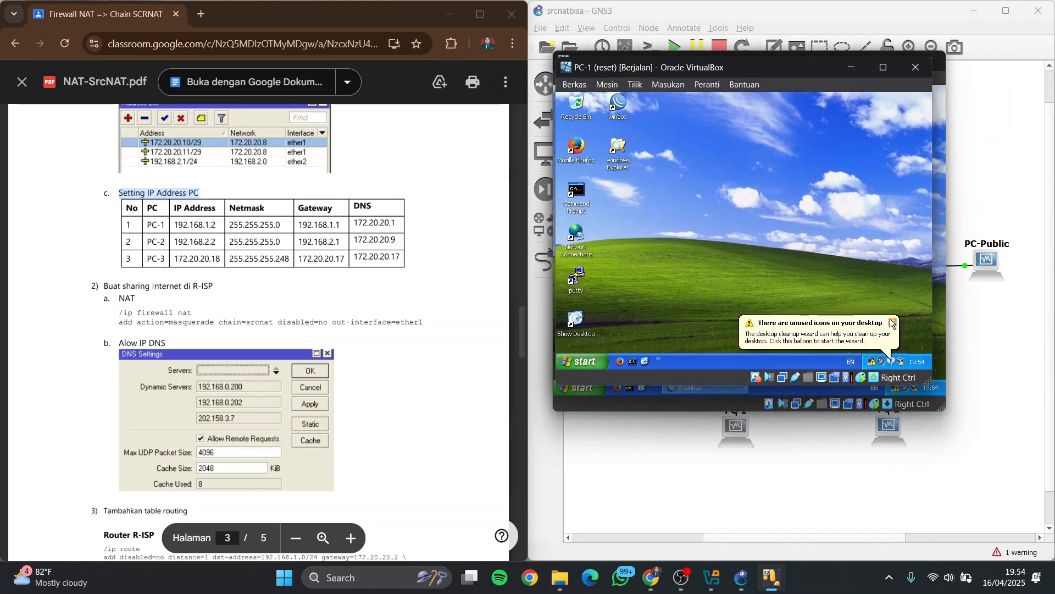
Open PC-1's local area connection TCP/IP settings and set a static IP address of 192.168.1.2
left_click(889, 322)
left_click(878, 363)
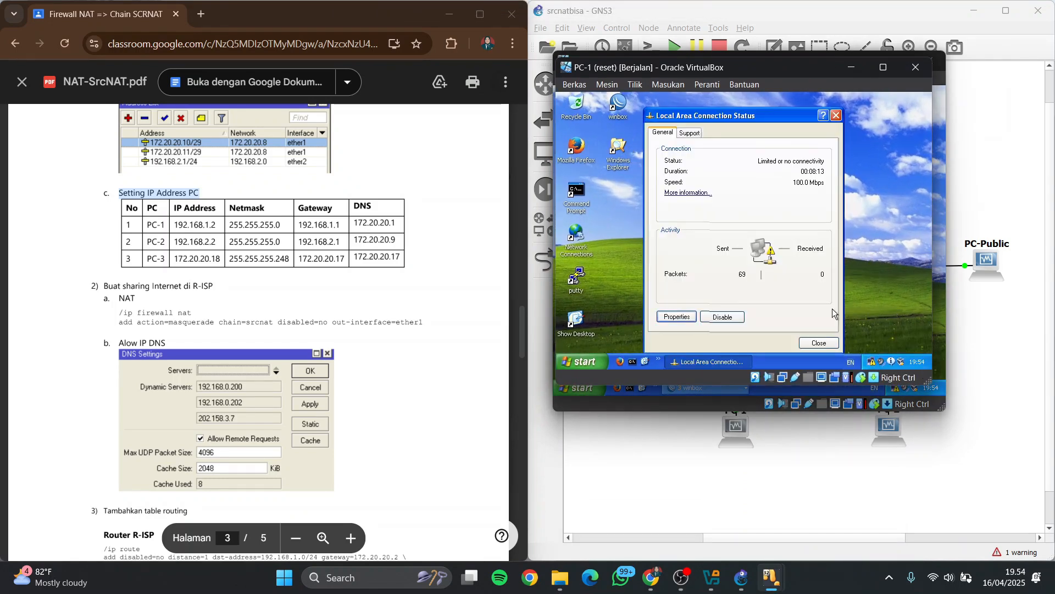
left_click(672, 327)
double_click(650, 219)
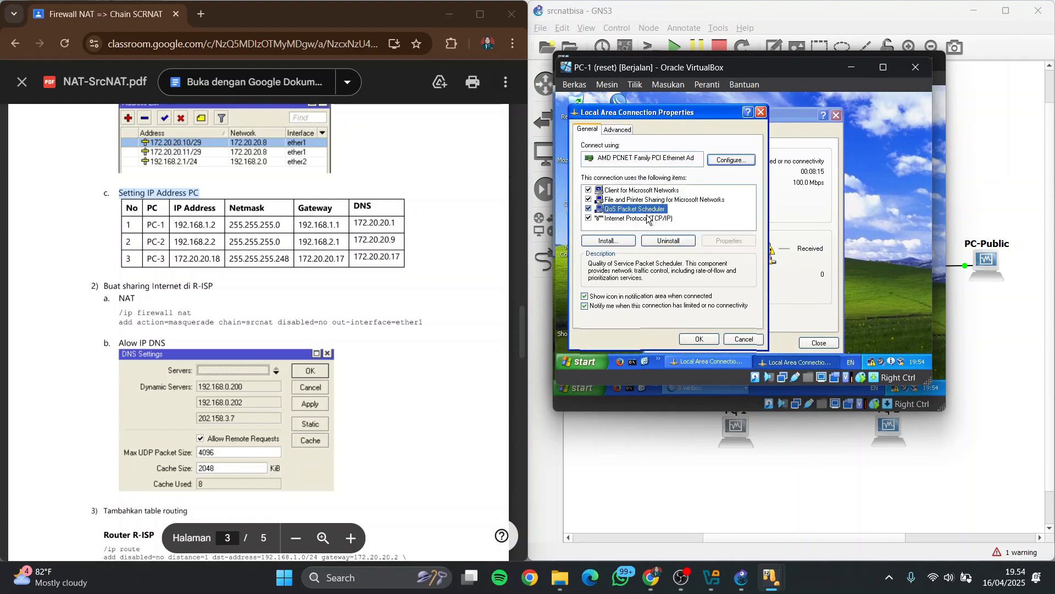
left_click(669, 189)
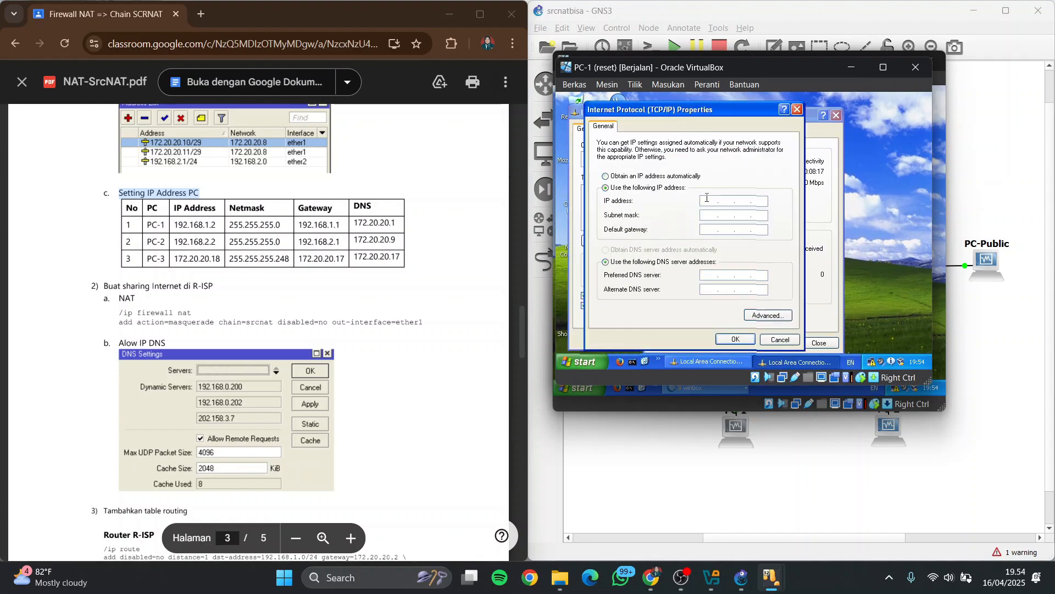
type("192 . 168 . 1 . 2")
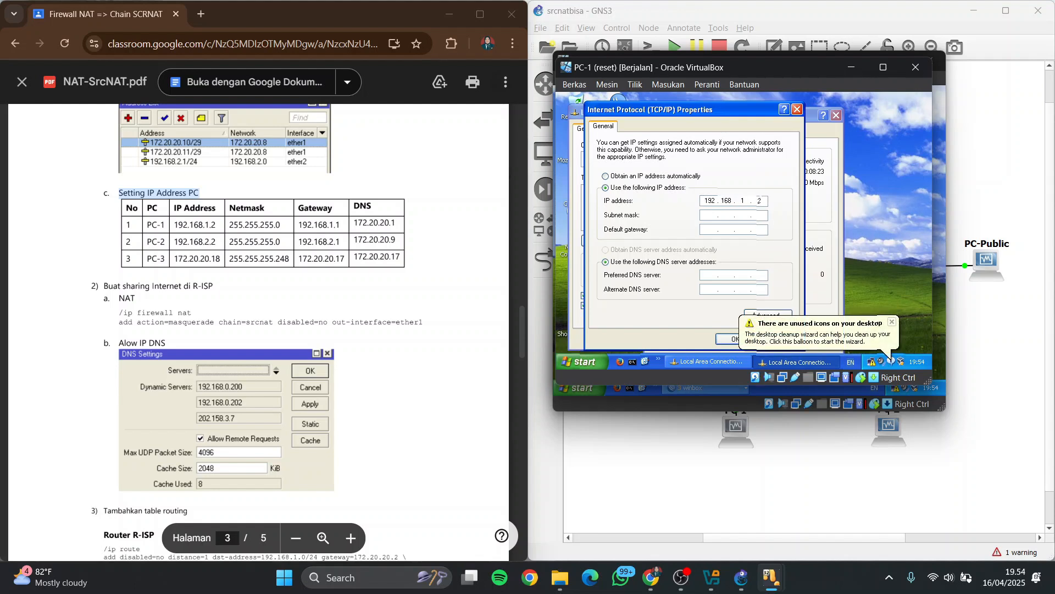
Set PC-1's subnet mask to 255.255.255.0 and its default gateway to 192.168.1.1
left_click(714, 216)
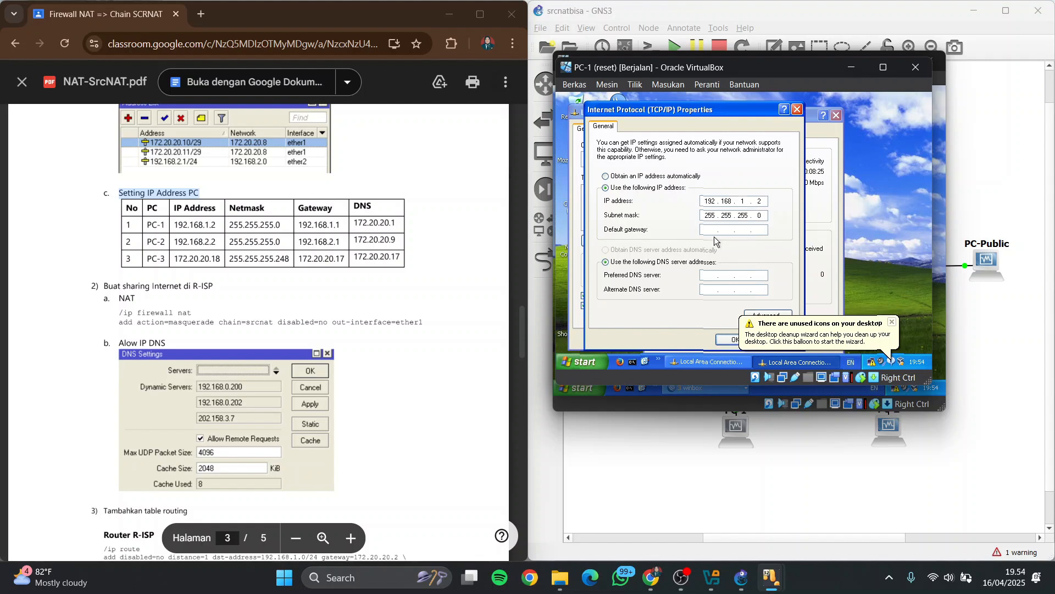
left_click(713, 231)
type("192 . 168 . 1 . 1")
Set PC-1's preferred DNS server to 172.20.20.1 and apply the connection settings
left_click(710, 275)
type("172 . 20 . 20 . 1")
left_click(891, 322)
left_click(736, 339)
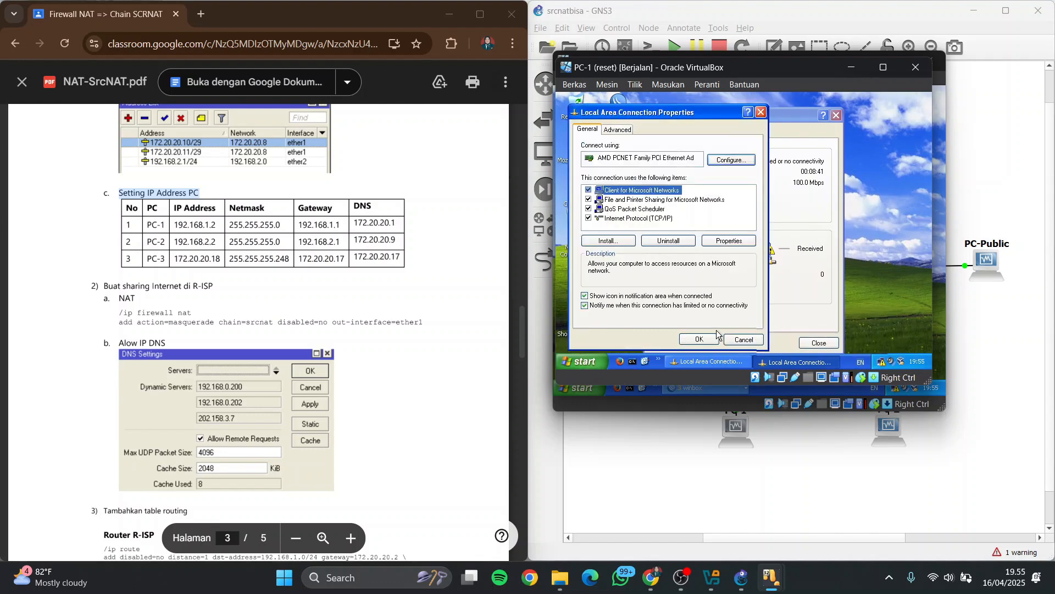
left_click(701, 340)
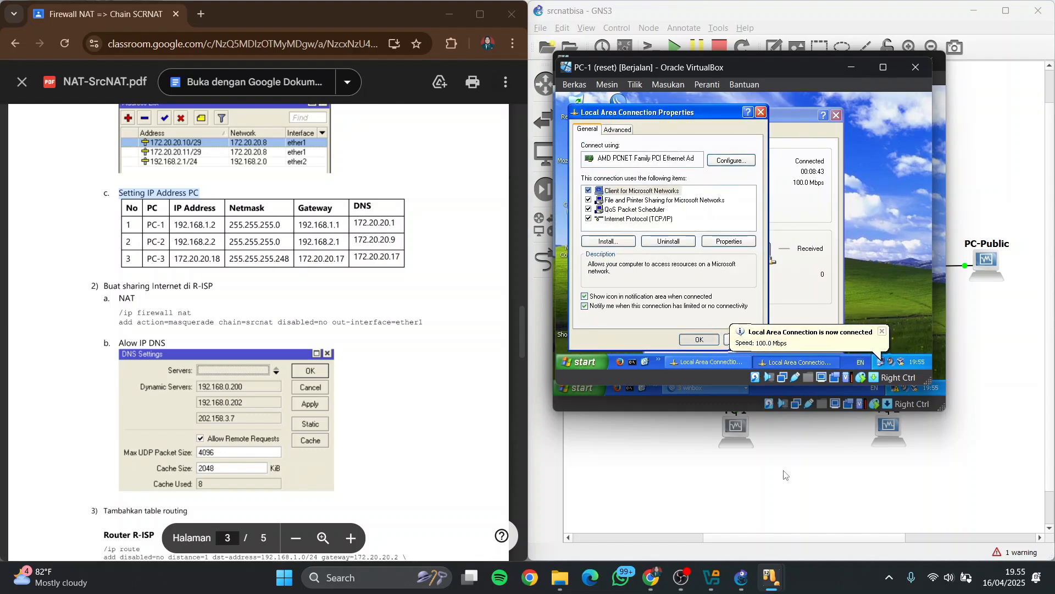
Switch to the PC-2 virtual machine and place its enlarged window over PC-1's
left_click(772, 577)
left_click(929, 489)
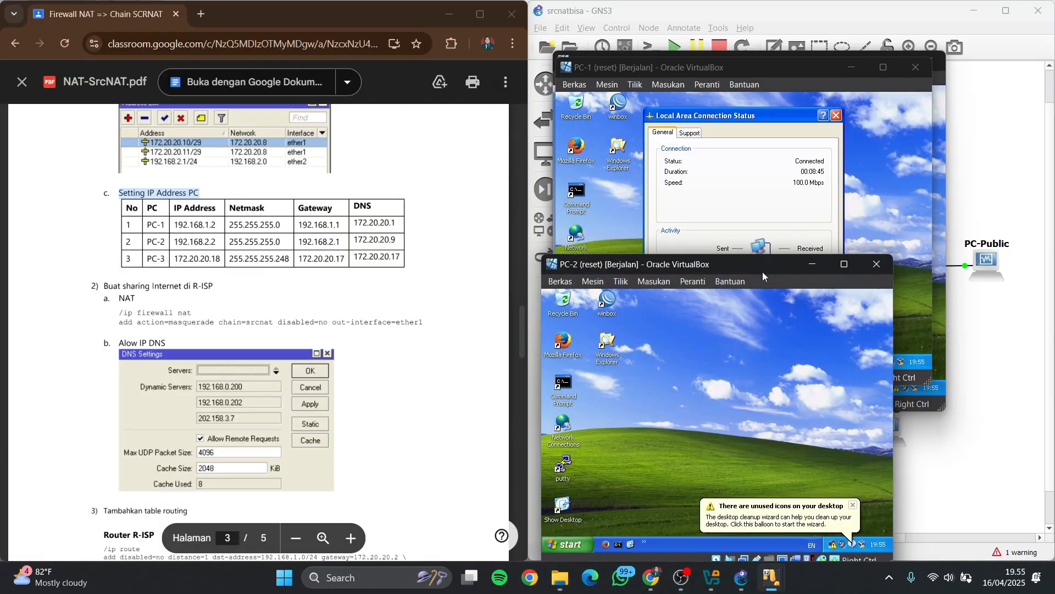
left_click_drag(763, 272, 774, 71)
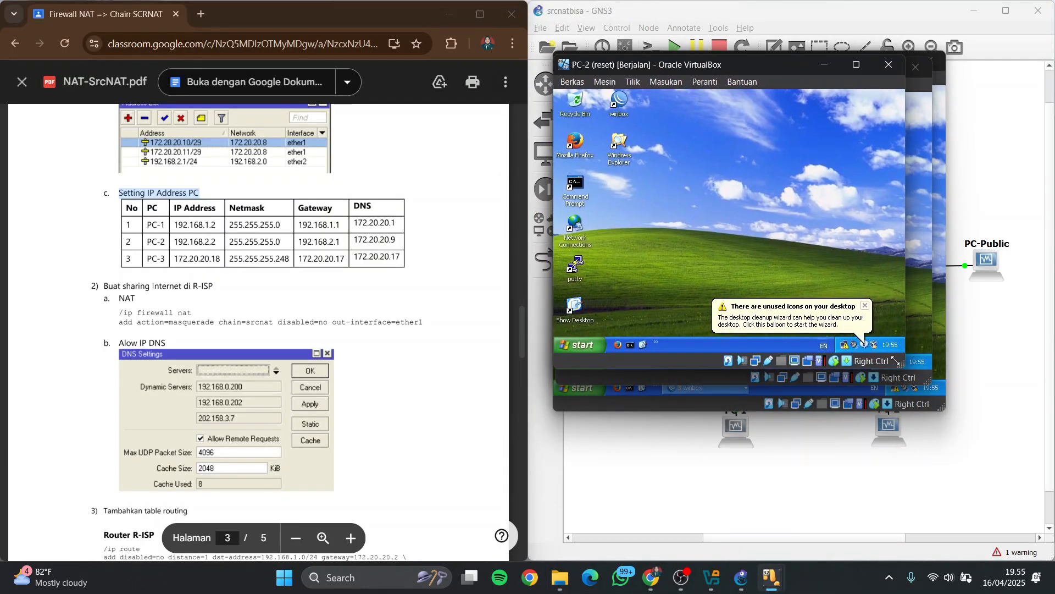
left_click_drag(900, 363, 938, 385)
left_click(903, 327)
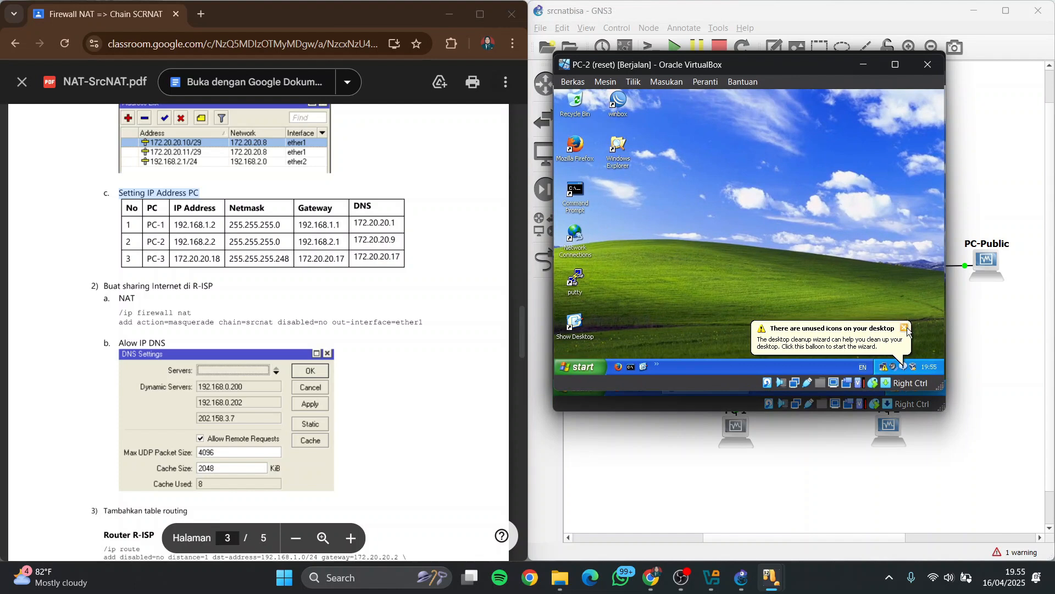
Open PC-2's local area connection TCP/IP settings and set a static IP address of 192.168.2.2
double_click(881, 367)
left_click(681, 318)
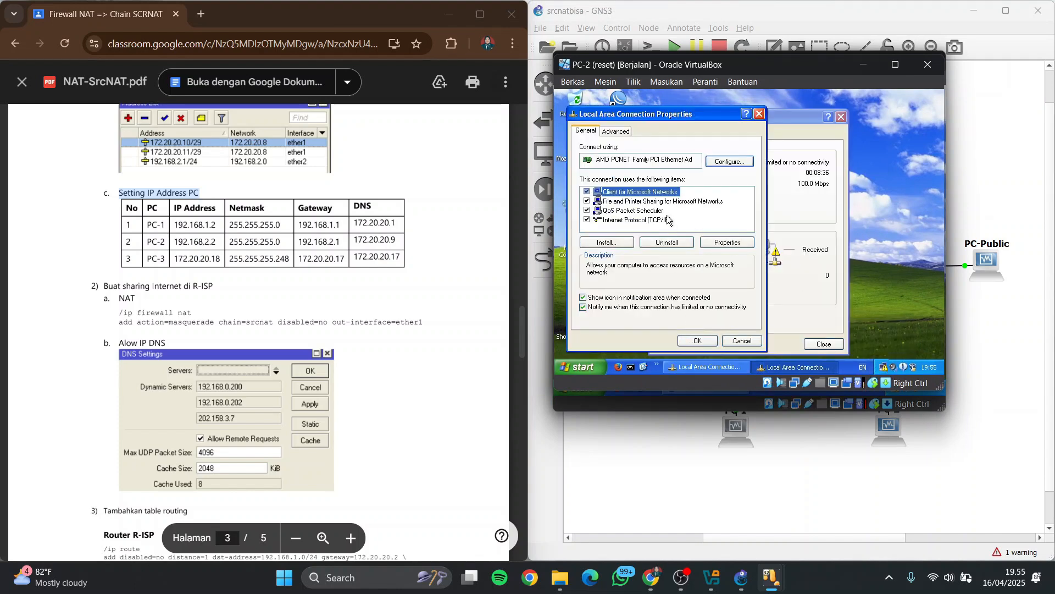
double_click(656, 223)
left_click(646, 194)
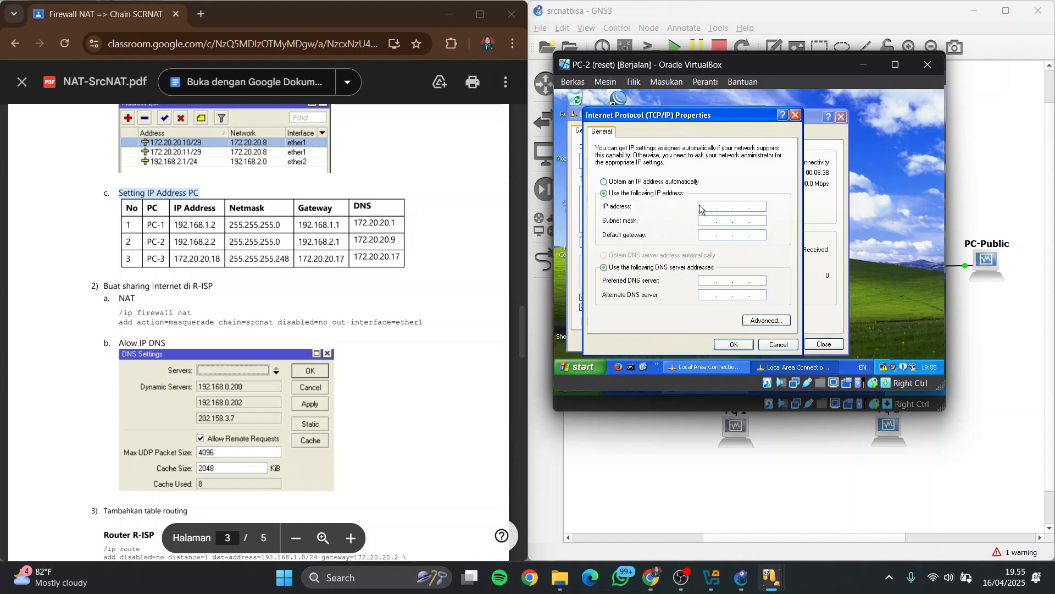
left_click(703, 206)
type("192 . 168 . 2 . 2")
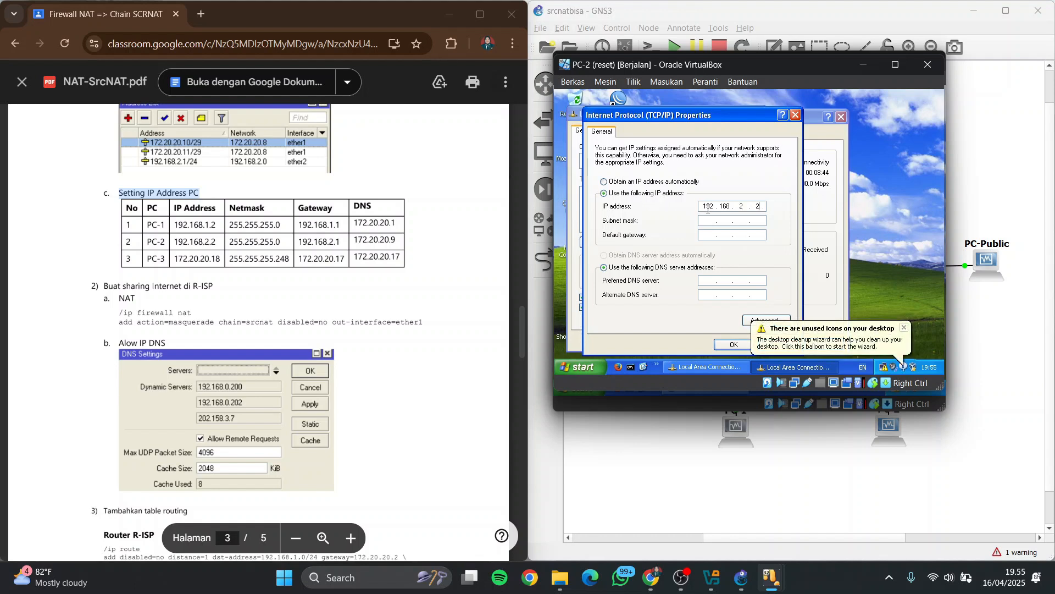
Set PC-2's subnet mask to 255.255.255.0 and its default gateway to 192.168.2.1
left_click(711, 223)
left_click(710, 237)
type("192")
Set PC-2's preferred DNS server to 172.20.20.9 and apply the connection settings
left_click(715, 283)
type("172 . 20 . 20 . 9")
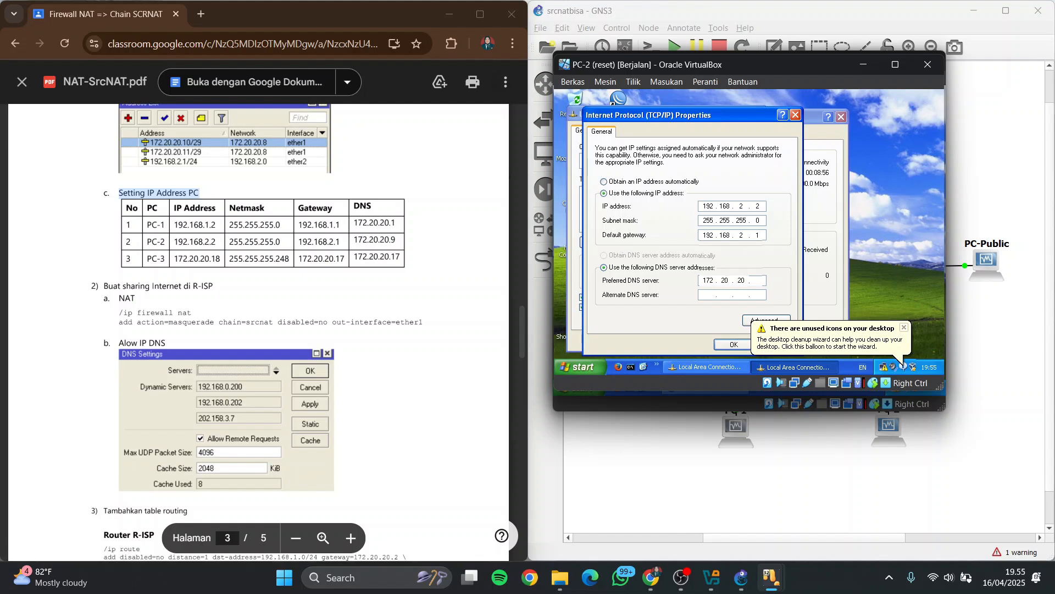
left_click(734, 345)
left_click(903, 328)
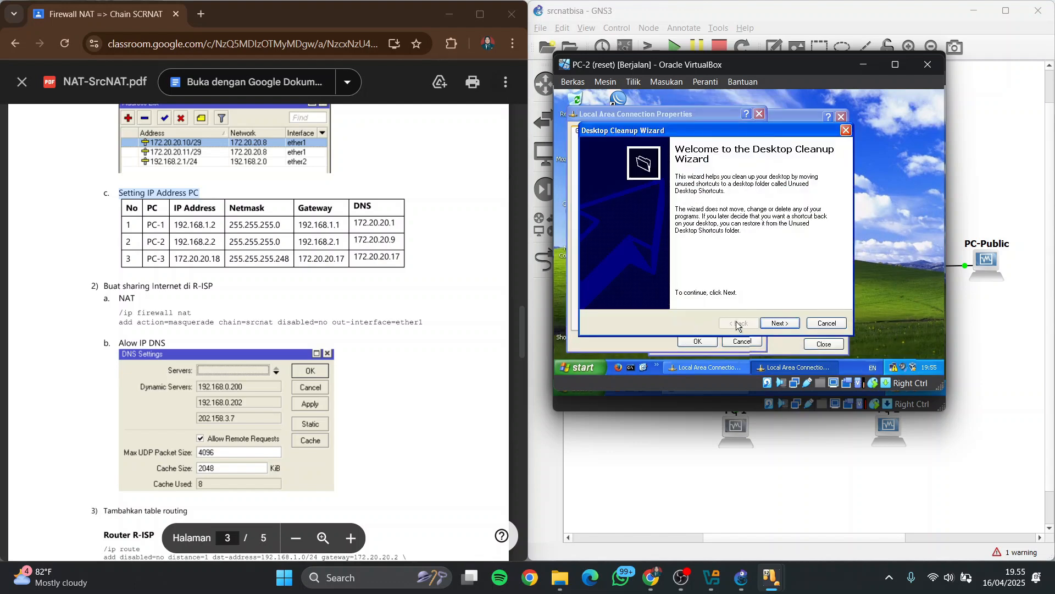
left_click(816, 324)
left_click(698, 340)
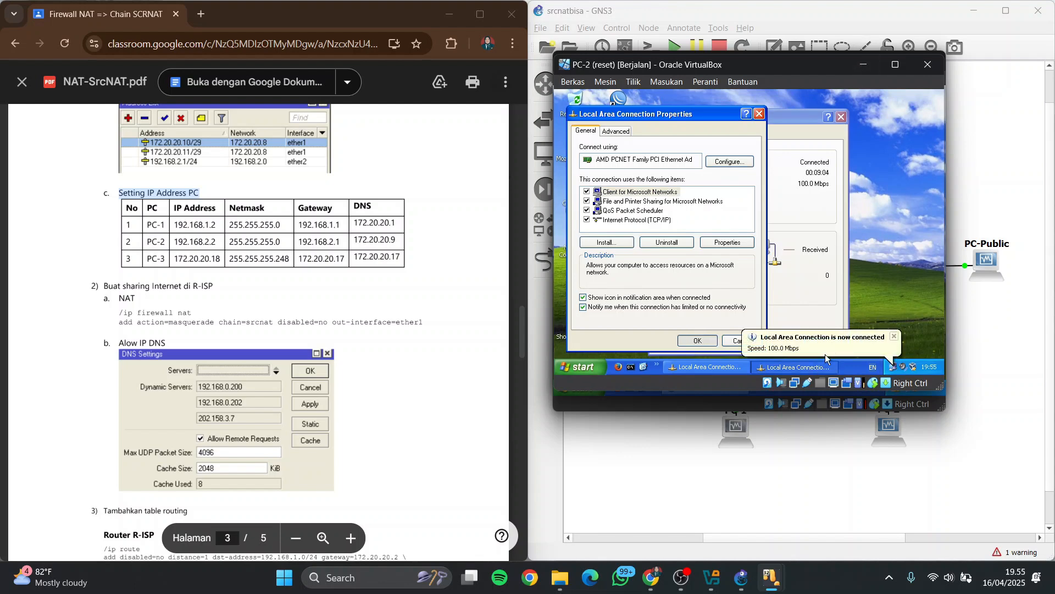
Switch to the PC-Public virtual machine and give its local area connection the static IP address 172.20.20.18
left_click(861, 65)
left_click(854, 64)
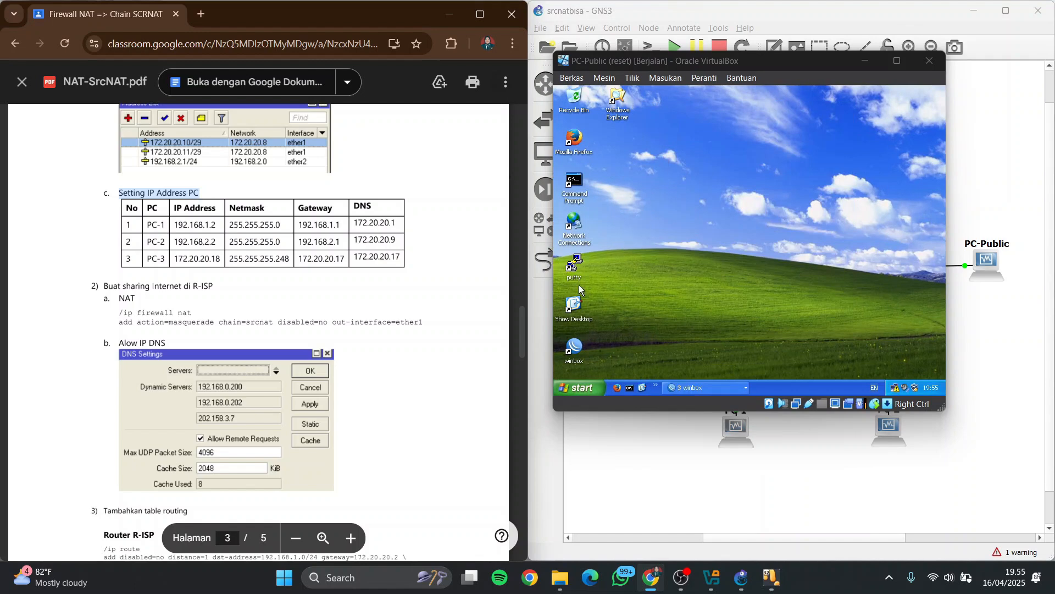
double_click(574, 224)
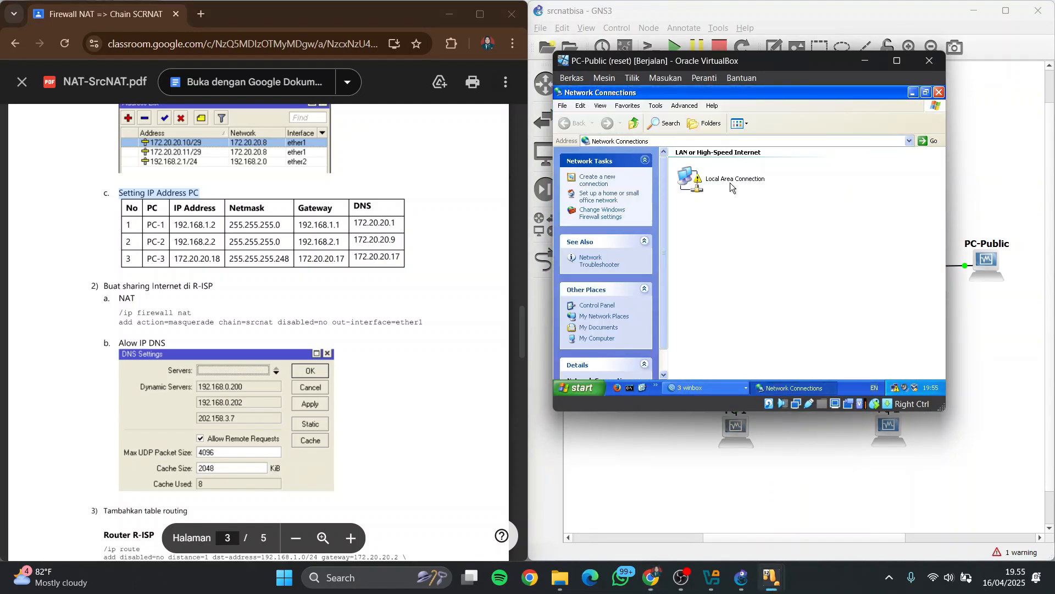
double_click(731, 187)
left_click(683, 327)
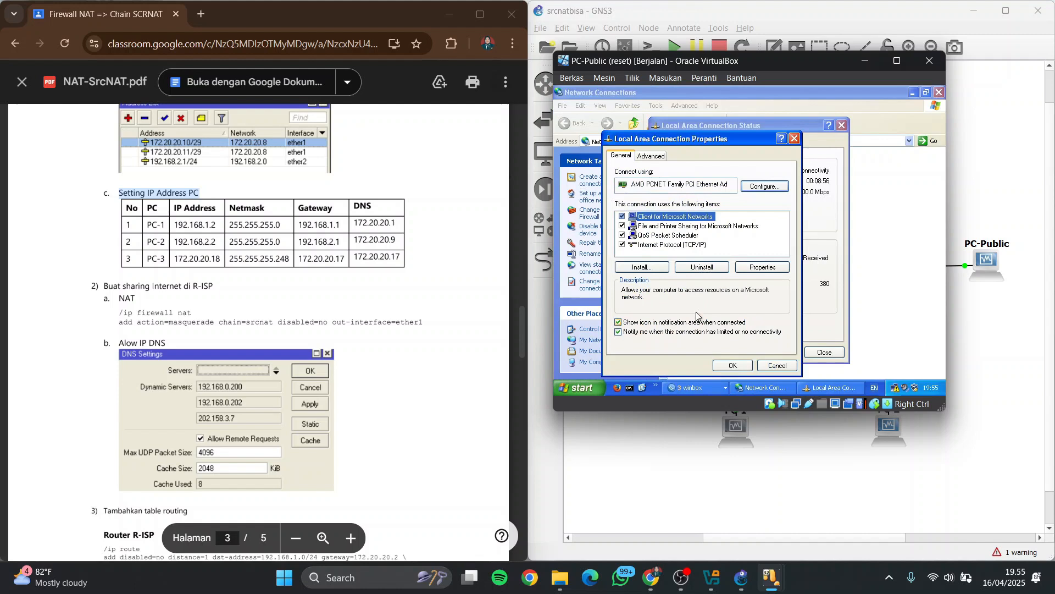
double_click(691, 246)
left_click(694, 215)
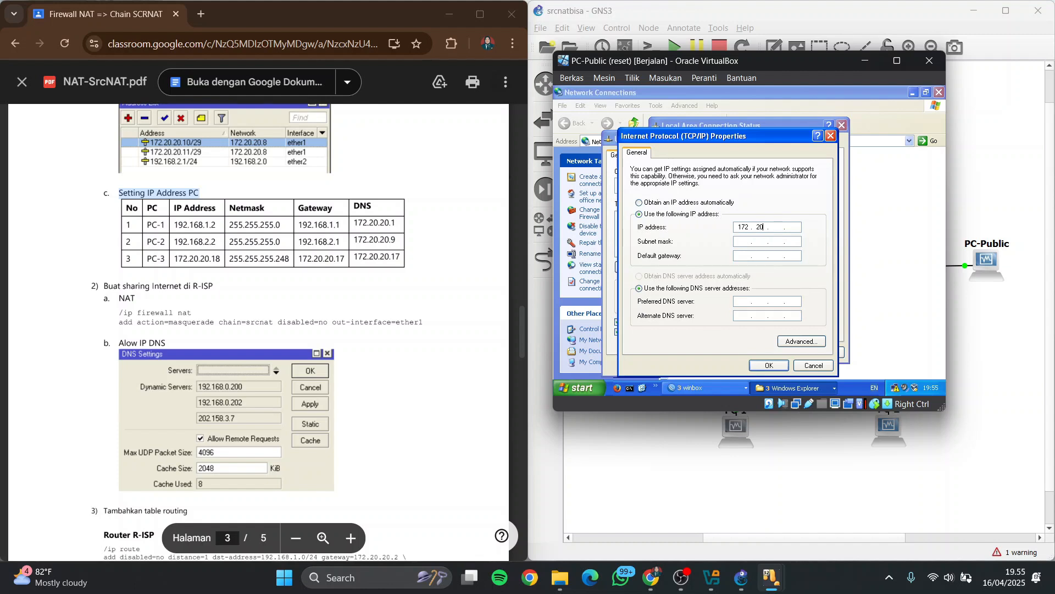
type("172 . 20 . 20 . 18")
Set PC-Public's subnet mask to 255.255.255.248 and its default gateway to 172.20.20.17
left_click(784, 242)
type("255 . 255 . 255 .248")
left_click(744, 256)
type("172 . ")
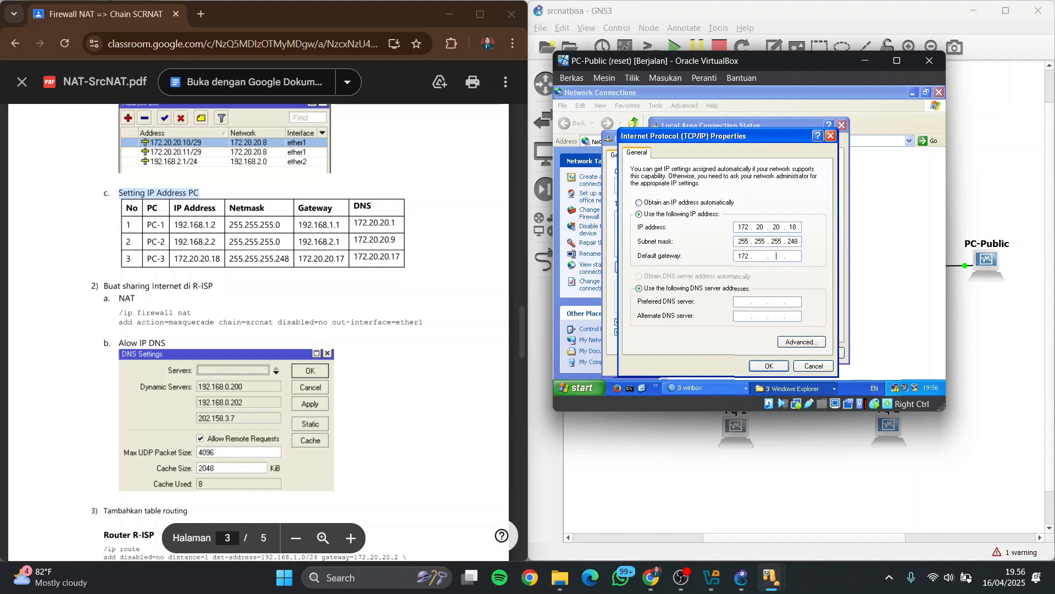
type("20 . 20")
Set PC-Public's preferred DNS server to 172.20.20.17 and apply the connection settings
left_click(740, 302)
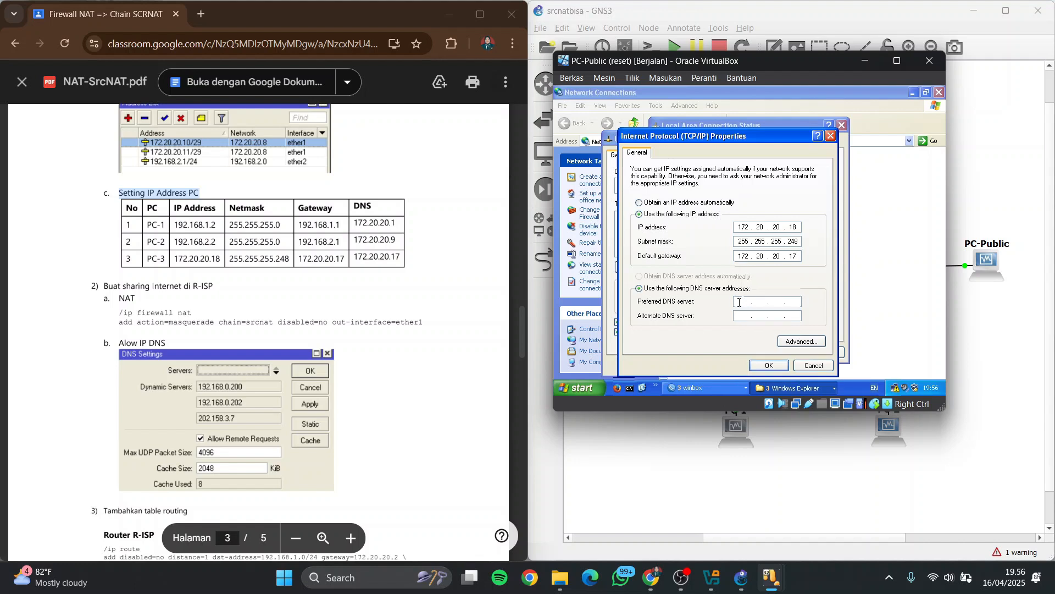
type("172.20.20.17")
left_click(769, 365)
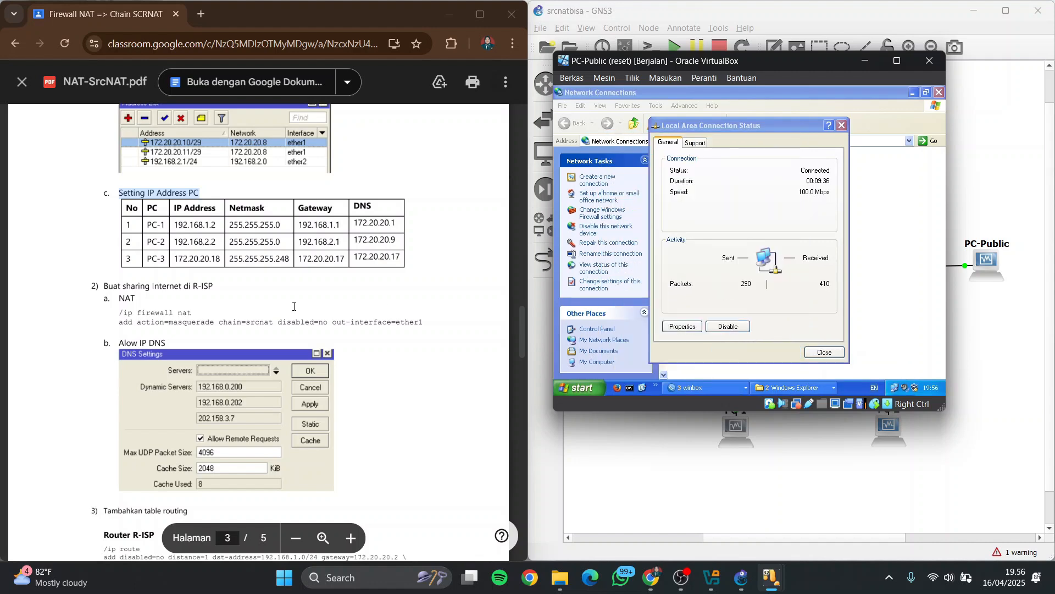
Locate the R-ISP internet sharing instructions in the PDF and bring R-ISP's WinBox session forward on PC-Public
scroll(115, 149, "down", 2)
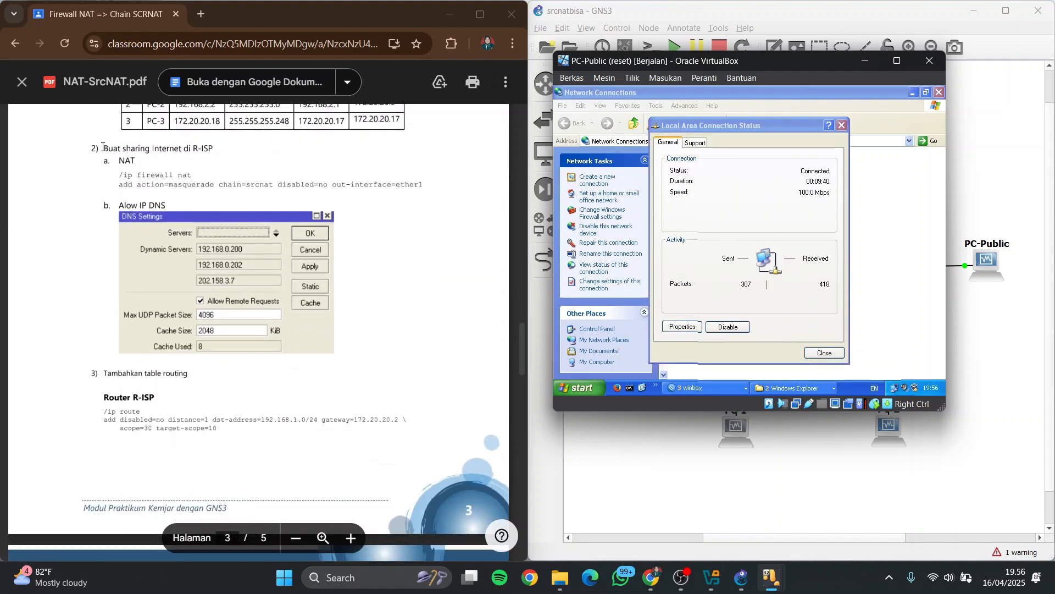
left_click_drag(104, 148, 222, 148)
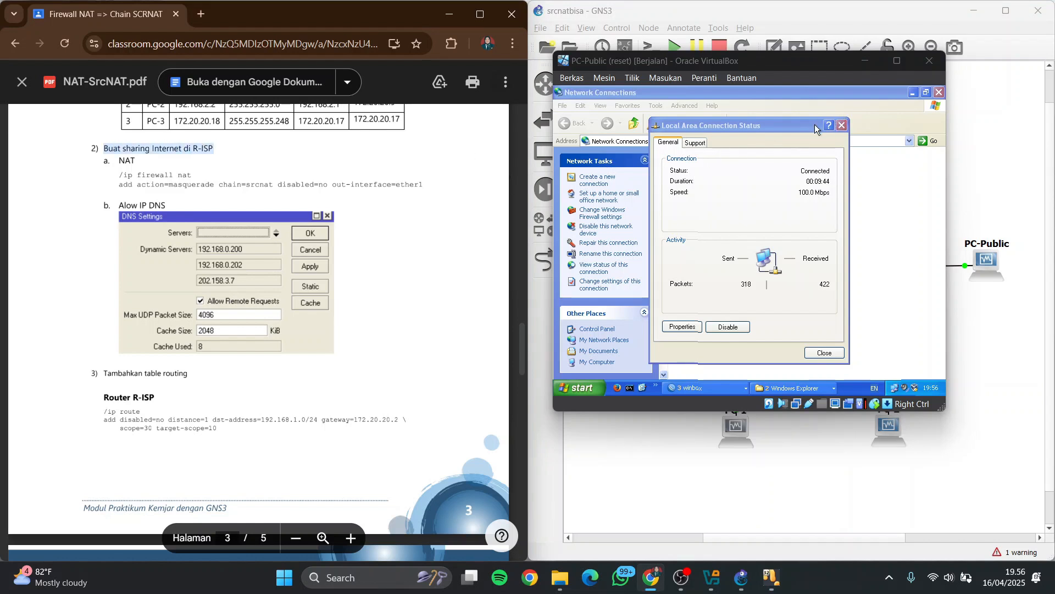
left_click(841, 126)
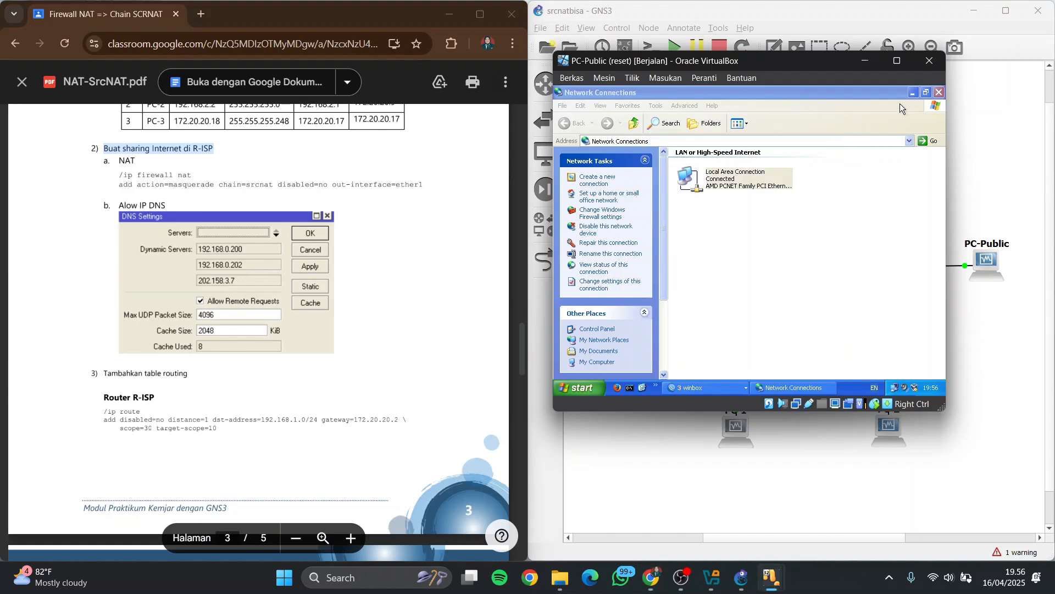
left_click(912, 93)
left_click(725, 387)
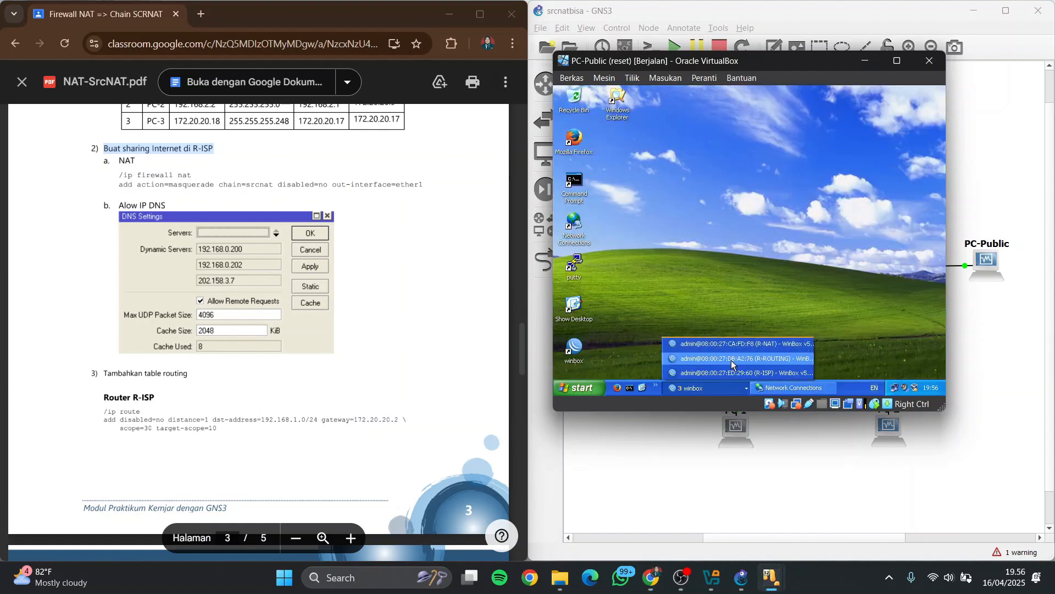
left_click(731, 372)
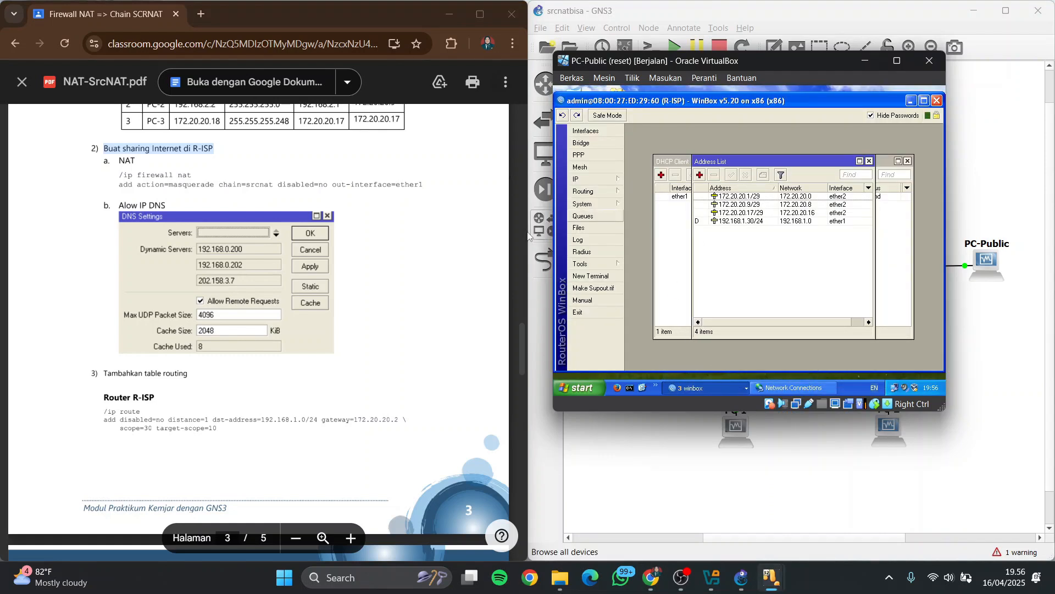
Start a new NAT rule in R-ISP's firewall with chain srcnat and out interface ether1
left_click(588, 181)
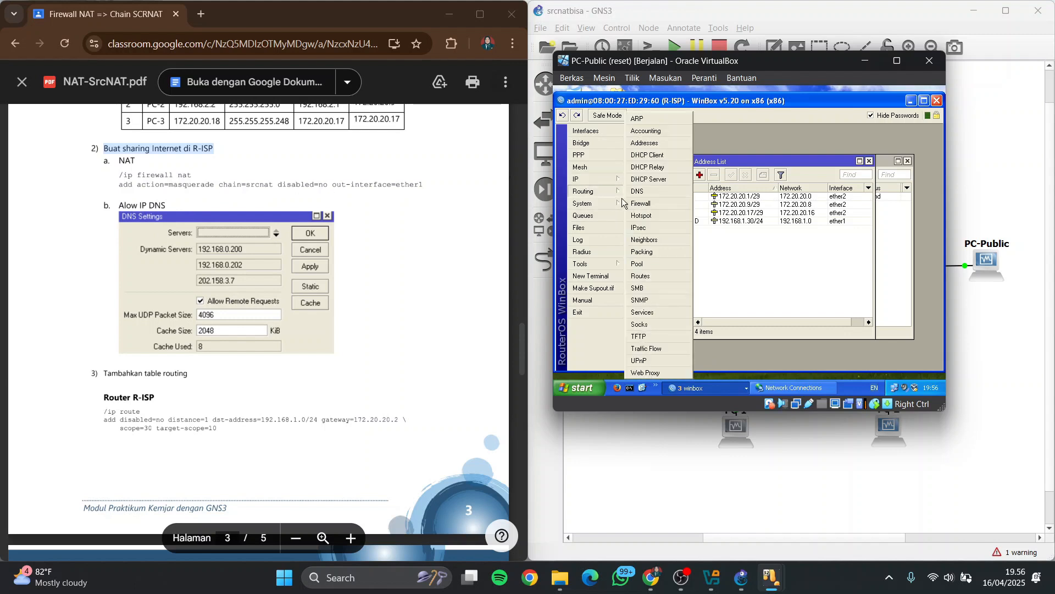
left_click(642, 203)
left_click(672, 168)
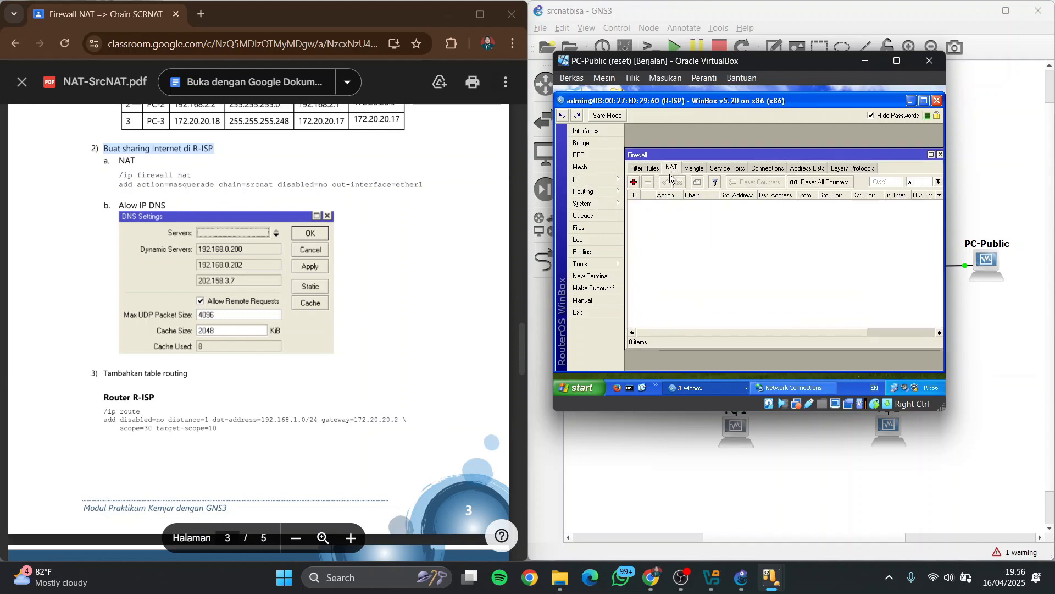
left_click(634, 183)
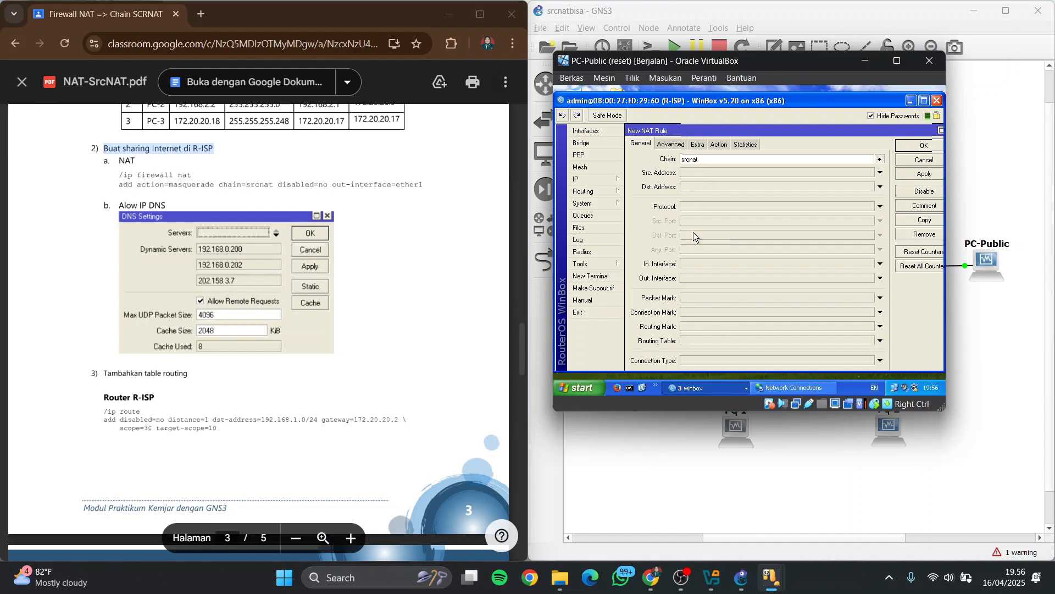
left_click(701, 276)
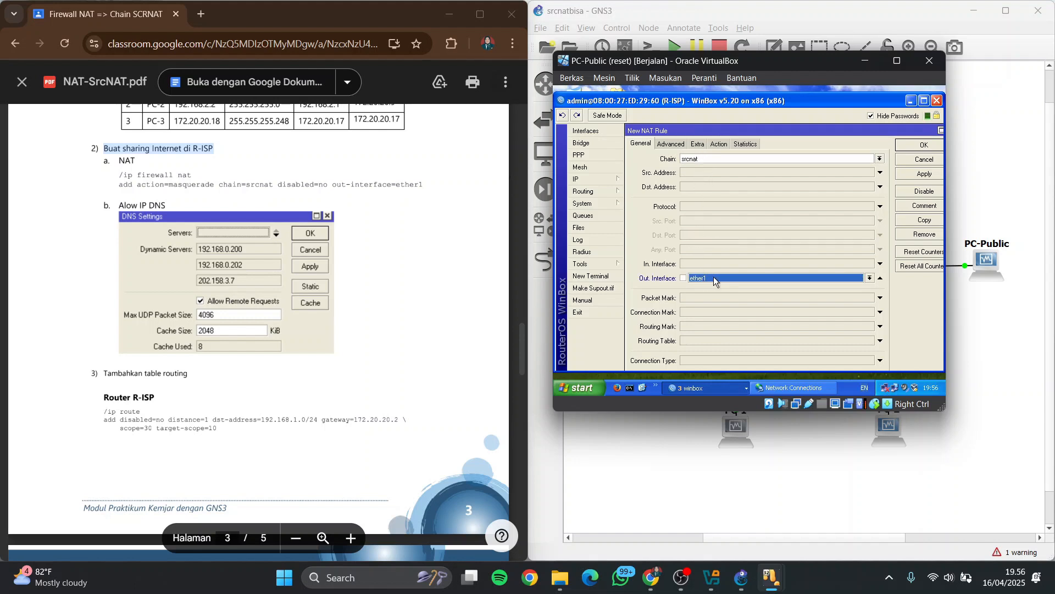
Set the new srcnat rule's action to masquerade and save the rule
left_click(717, 144)
left_click(718, 159)
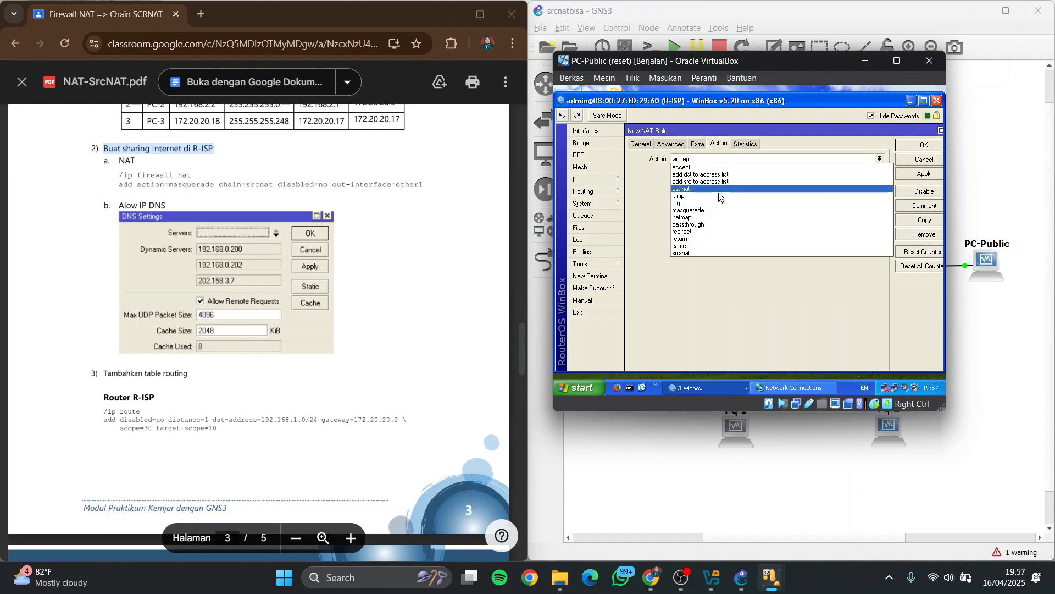
left_click(719, 209)
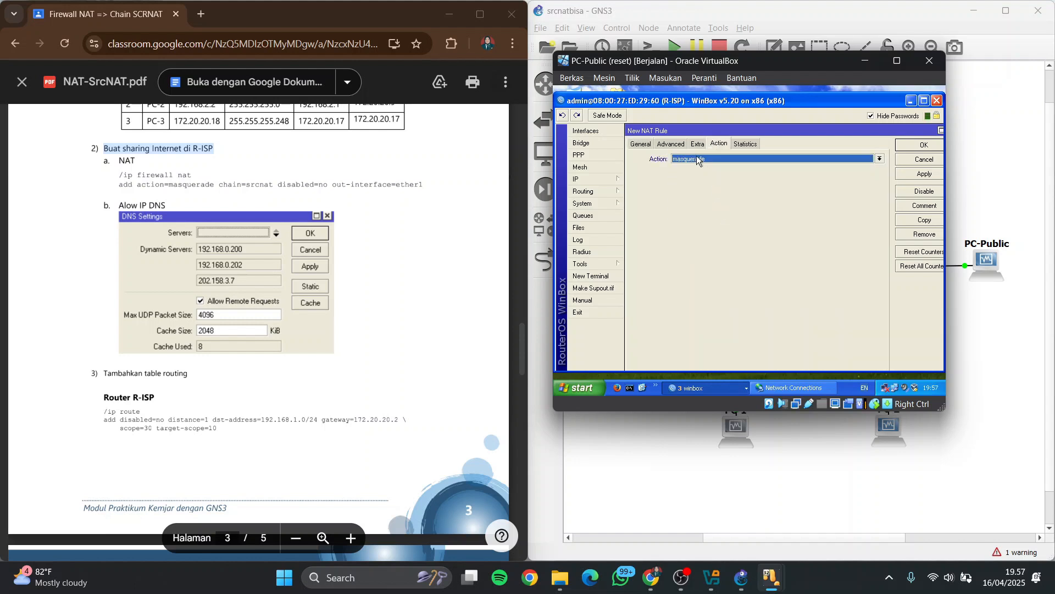
left_click(652, 145)
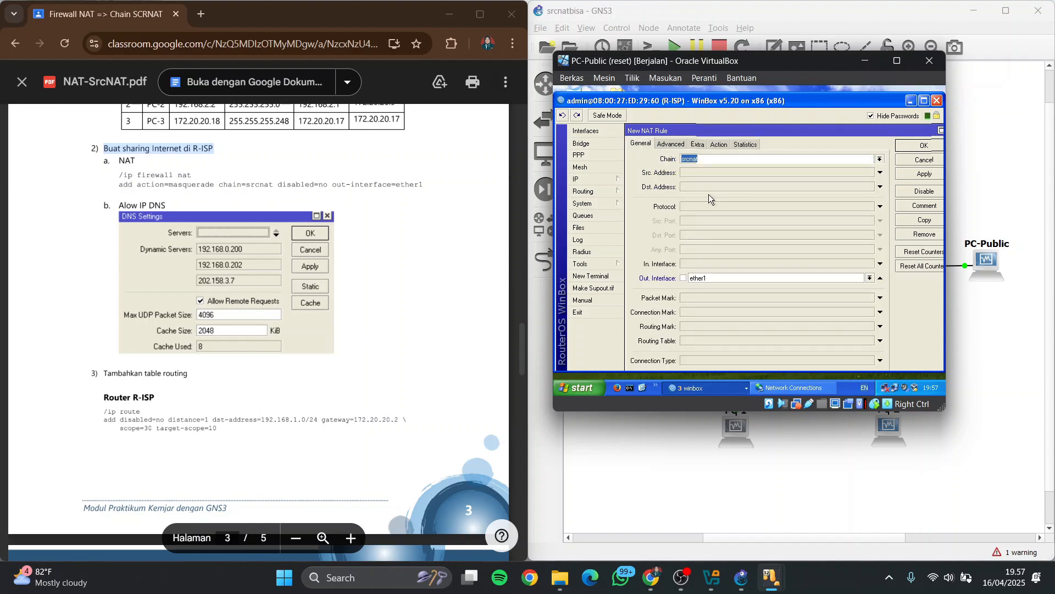
left_click(919, 146)
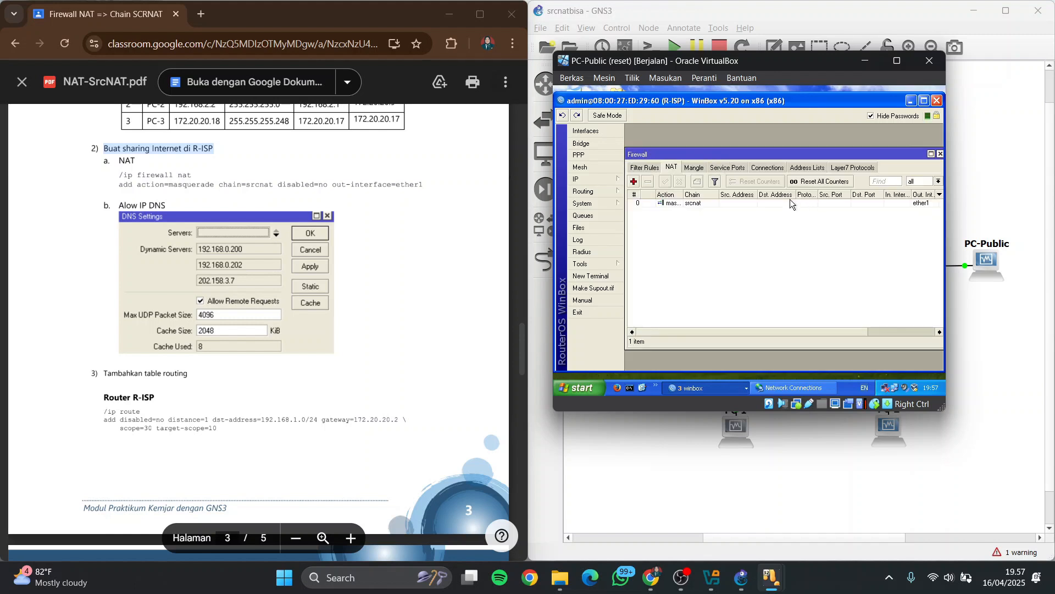
left_click(911, 100)
left_click(730, 385)
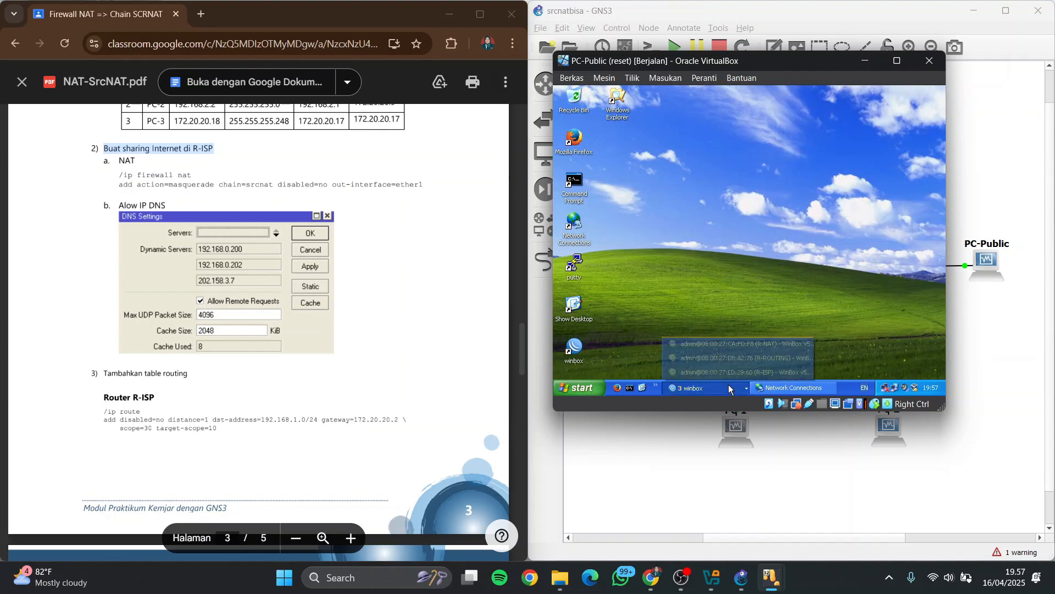
left_click(731, 385)
left_click(731, 388)
left_click(736, 374)
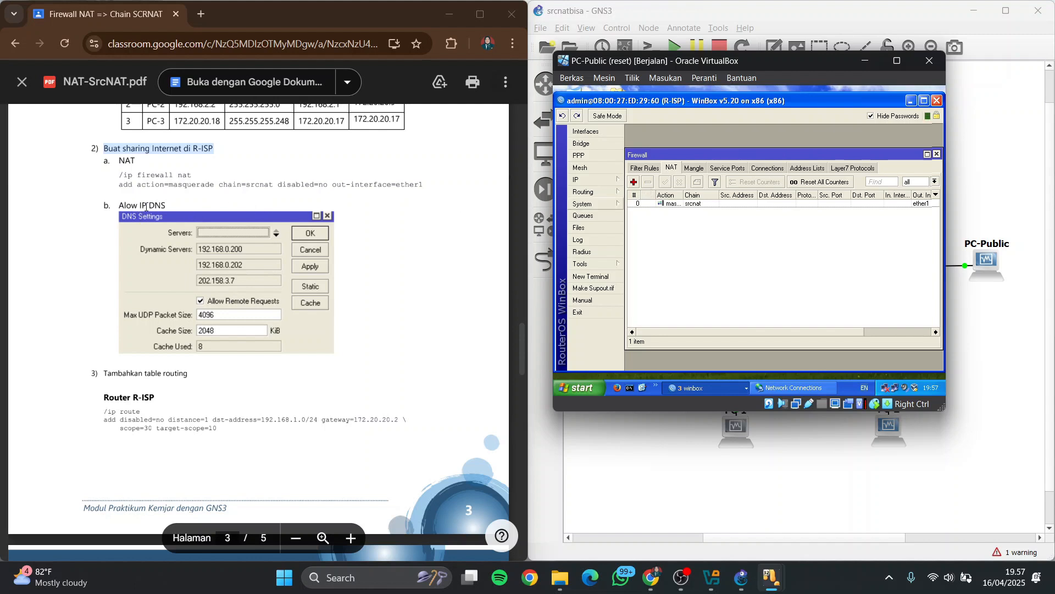
Allow remote requests in R-ISP's DNS settings and save them
left_click(593, 179)
left_click(637, 191)
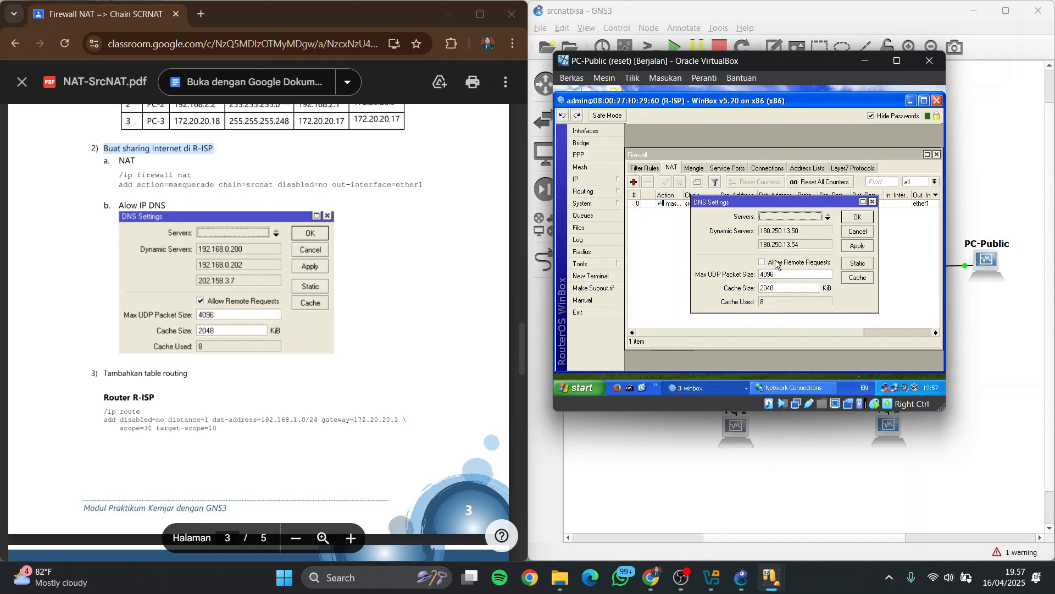
left_click(848, 217)
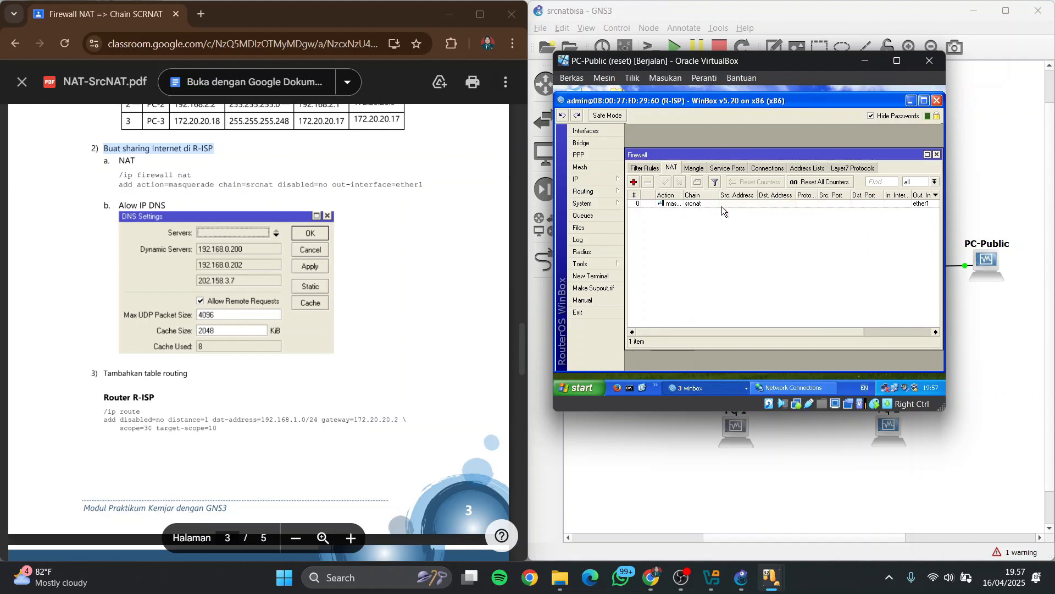
Locate the routing table instructions in the PDF and highlight the Router R-ISP heading
scroll(176, 312, "down", 1)
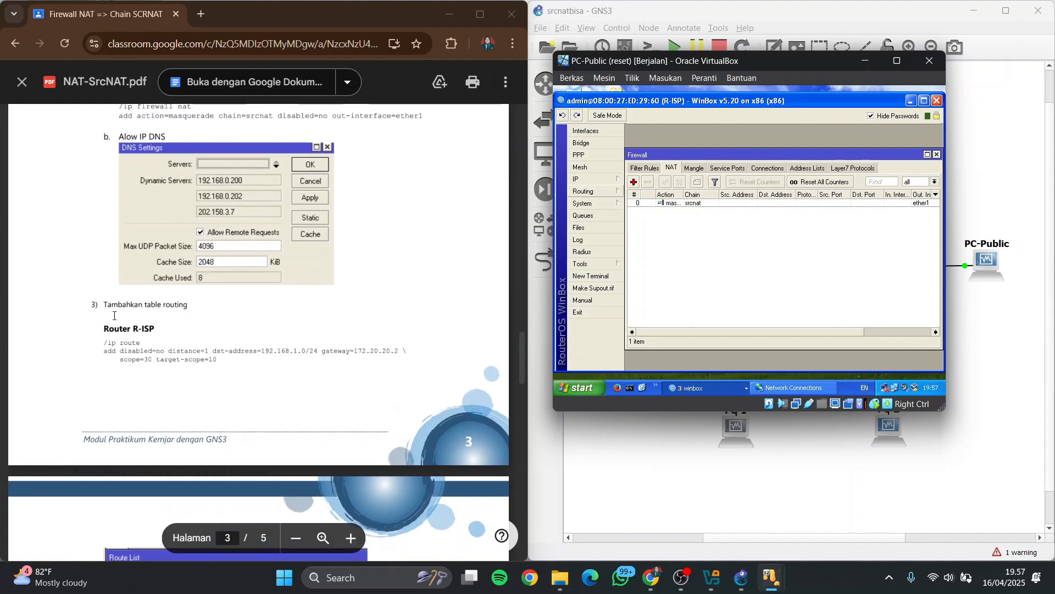
scroll(114, 300, "down", 1)
left_click_drag(103, 237, 200, 237)
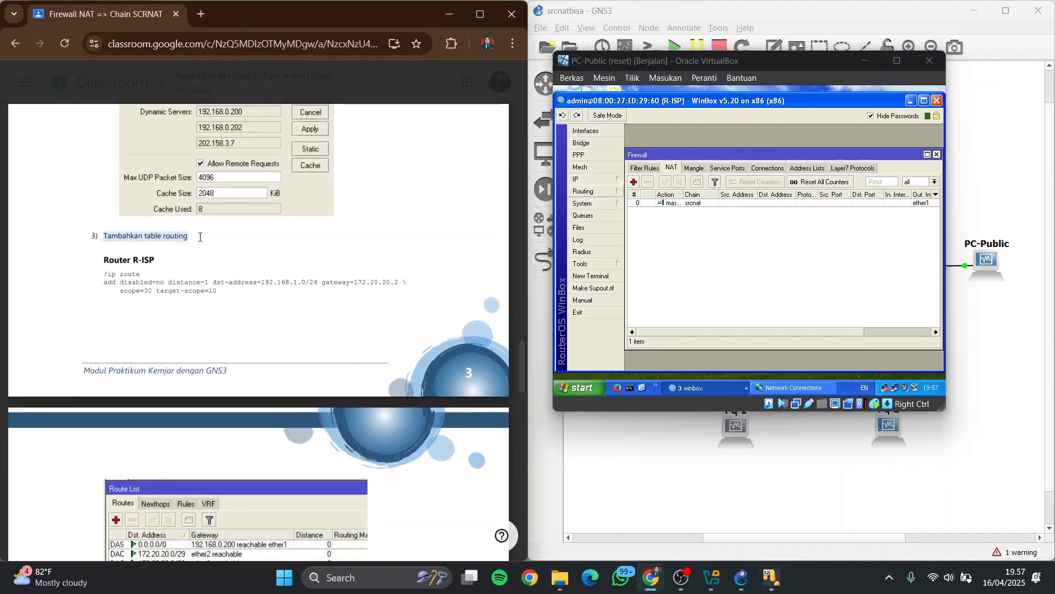
scroll(200, 237, "down", 2)
scroll(199, 237, "up", 1)
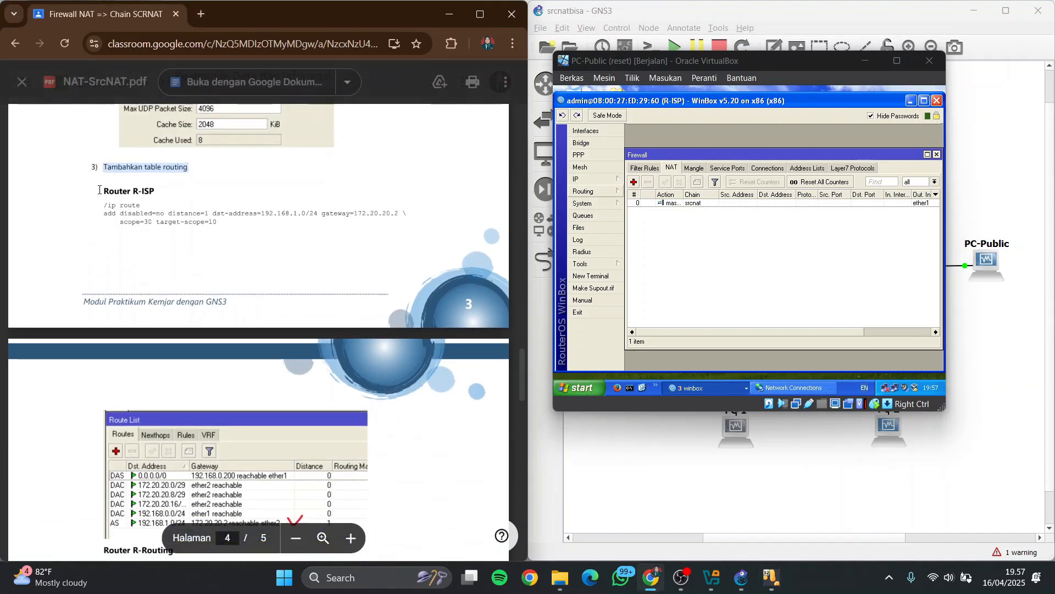
left_click_drag(104, 191, 172, 198)
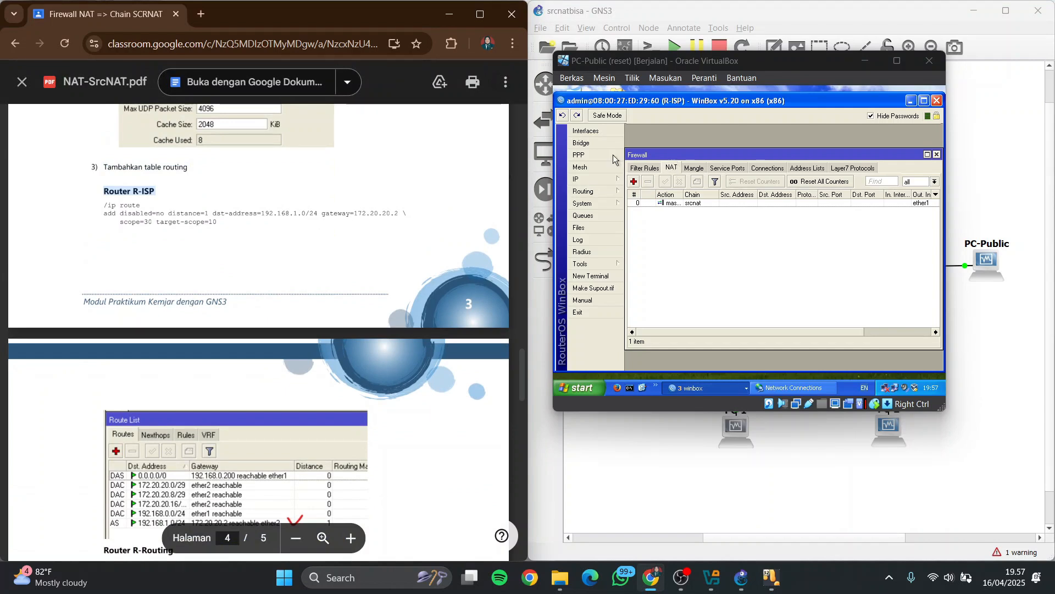
Start a new route in R-ISP's route list with destination address 192.168.1.0/24
left_click(585, 179)
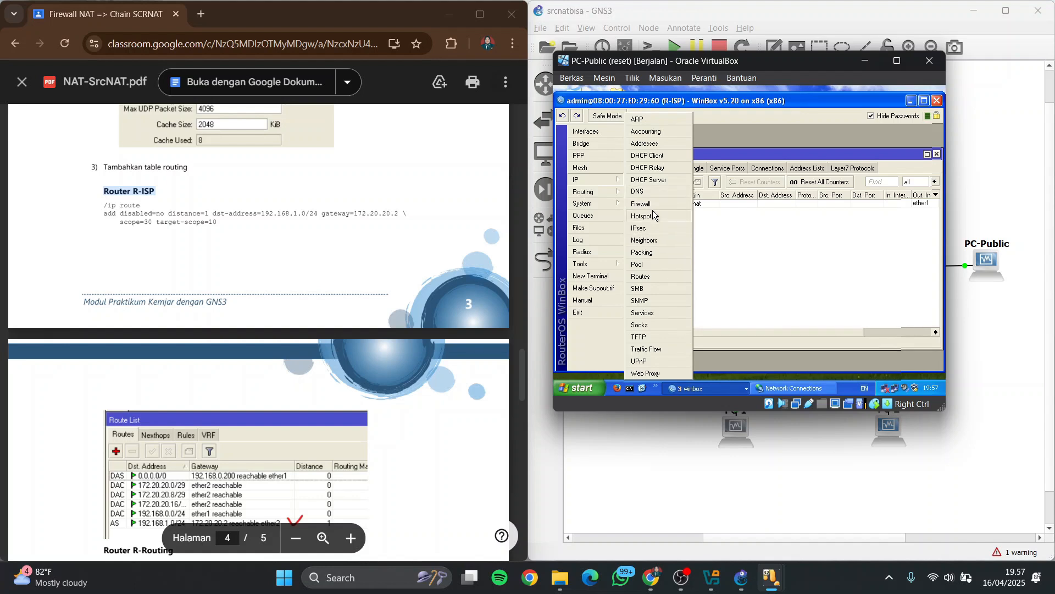
left_click(656, 277)
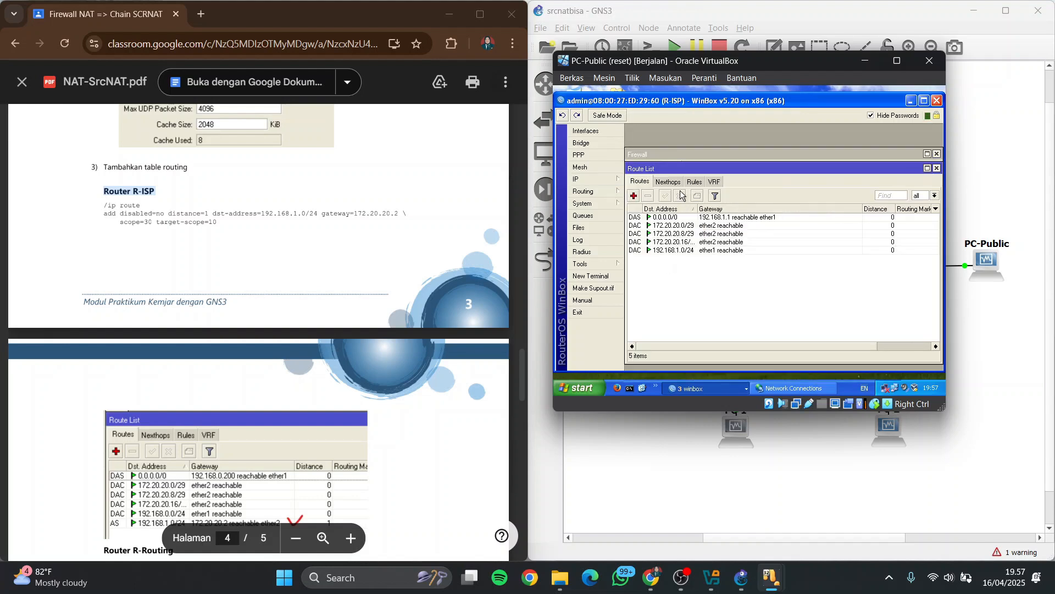
left_click(635, 196)
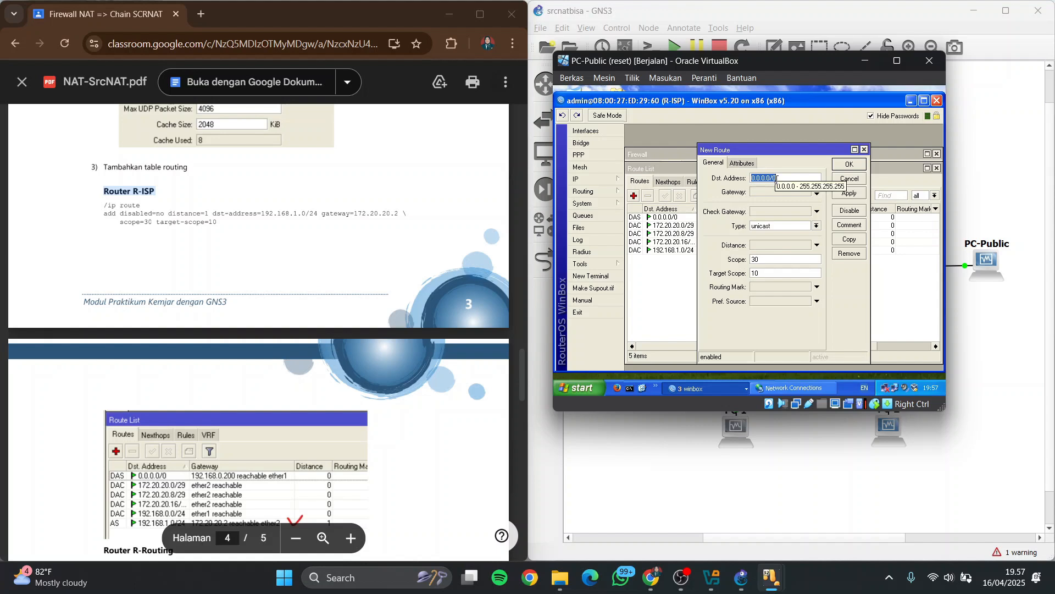
key("BackSpace")
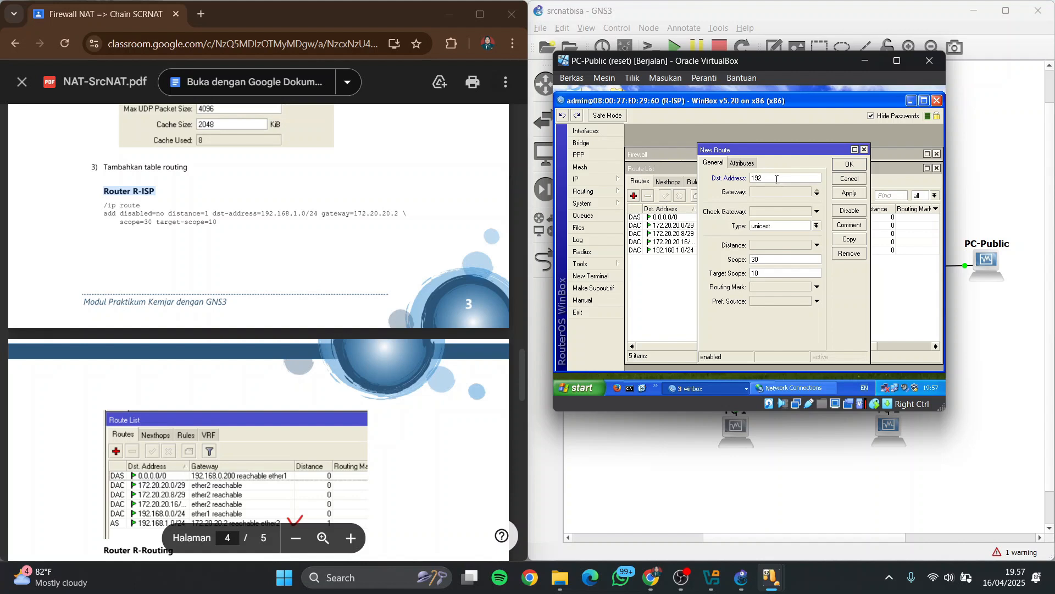
type("192.168.1.0/2")
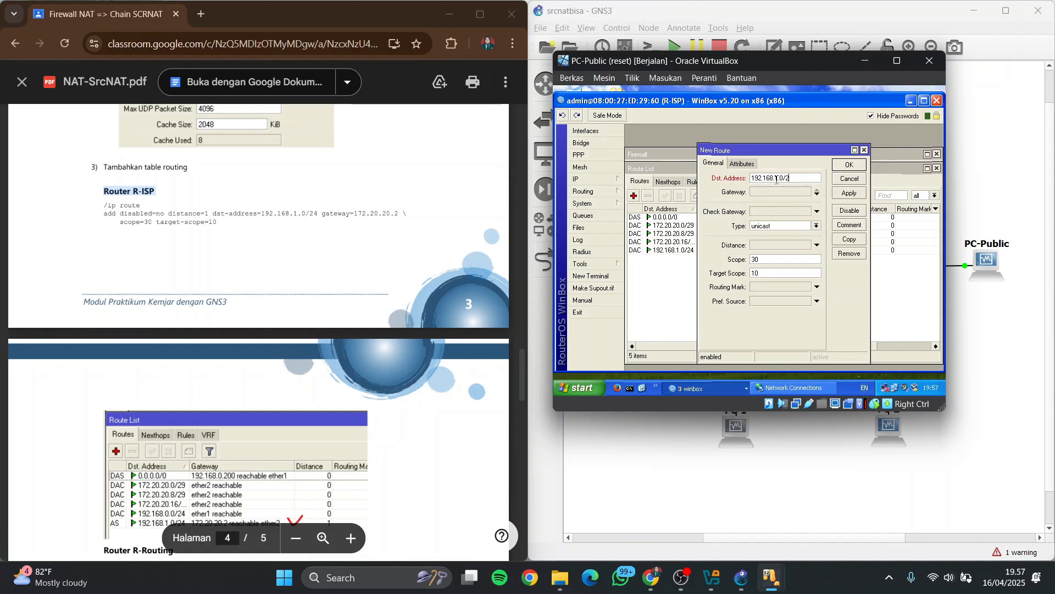
type("4")
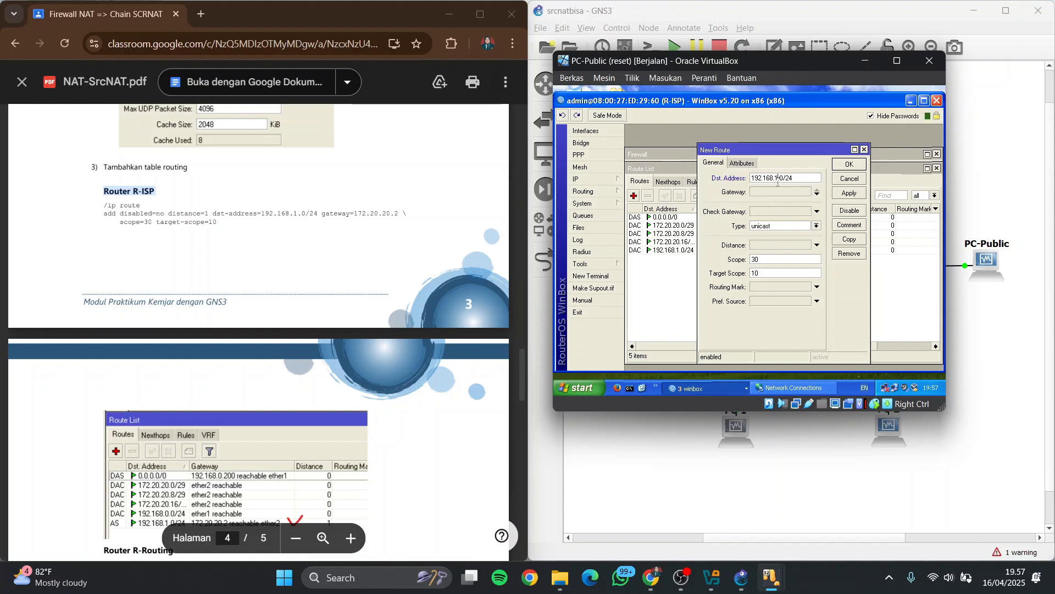
Set the new R-ISP route's gateway to 172.20.20.2 and save the route
left_click(778, 192)
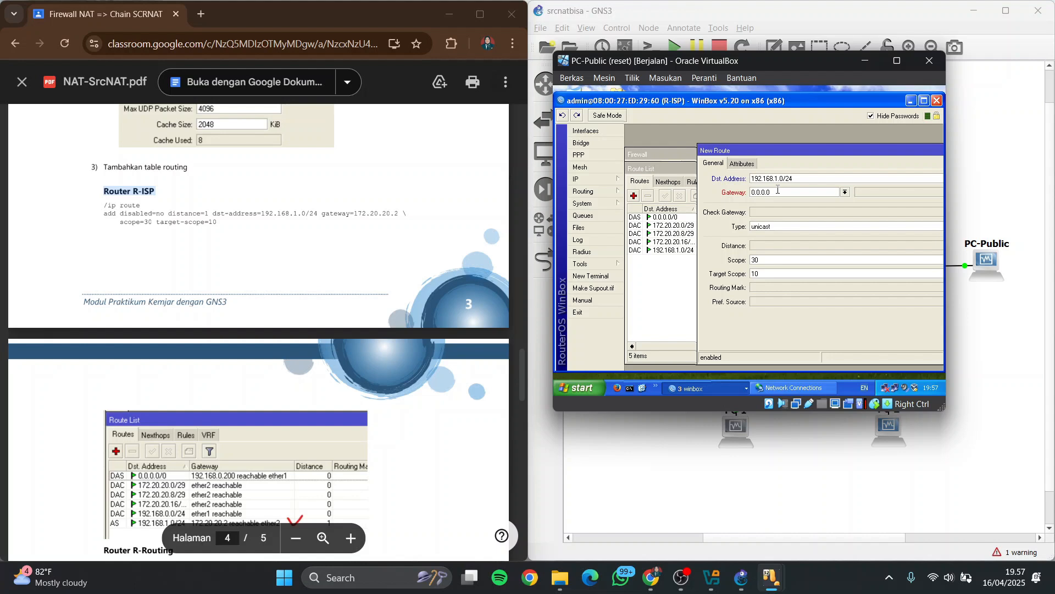
double_click(778, 190)
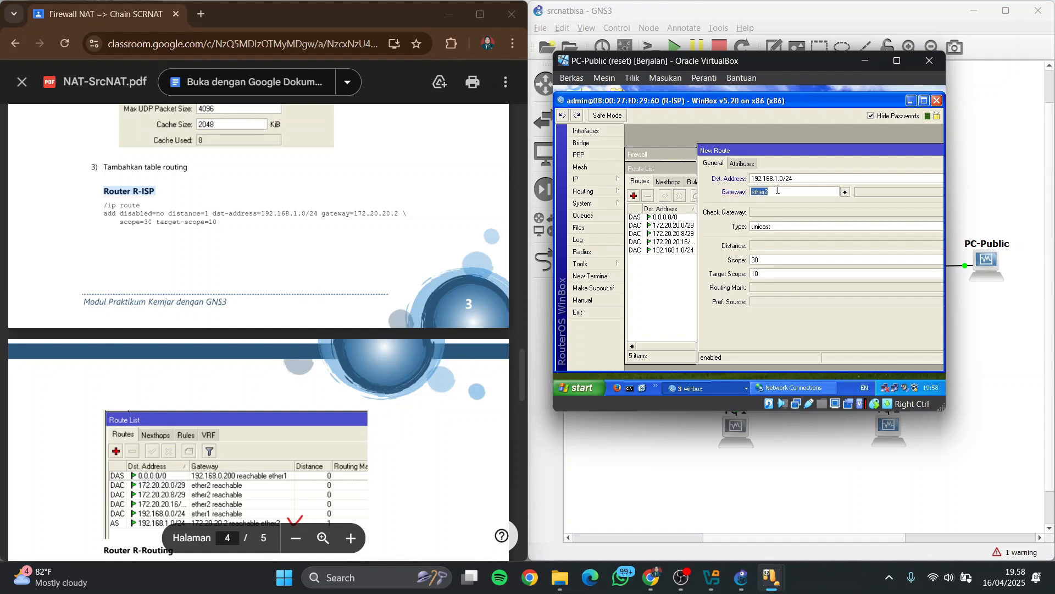
key("BackSpace")
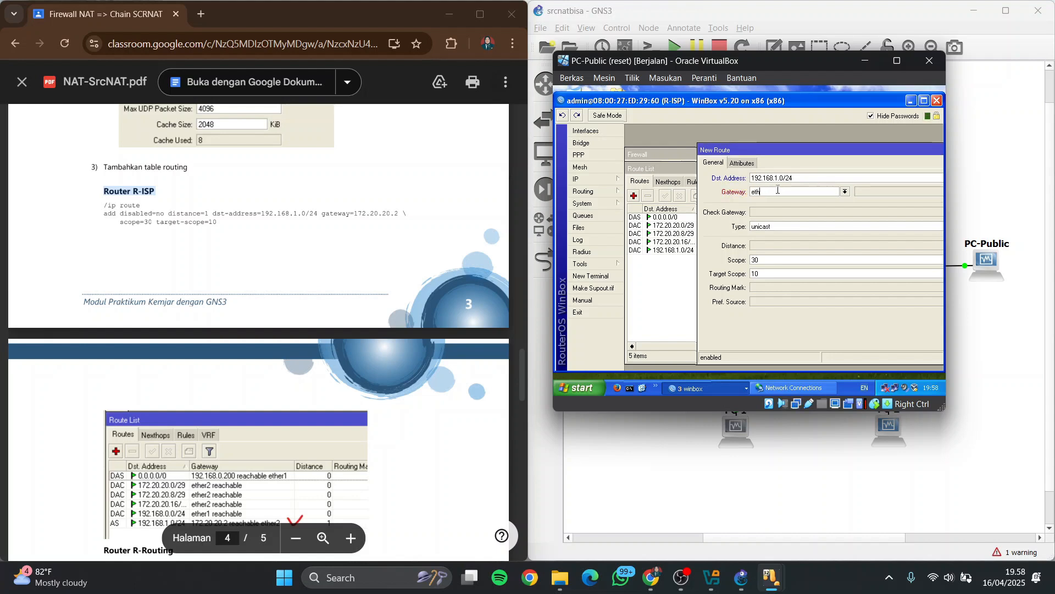
type("72.0.0.0")
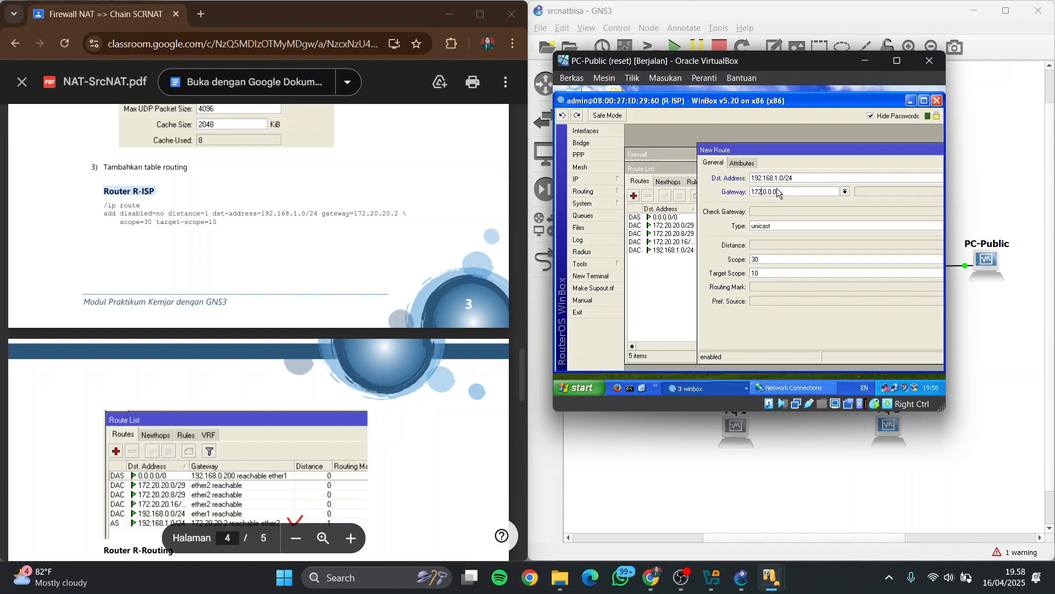
type("72.20.2")
left_click_drag(817, 150, 669, 161)
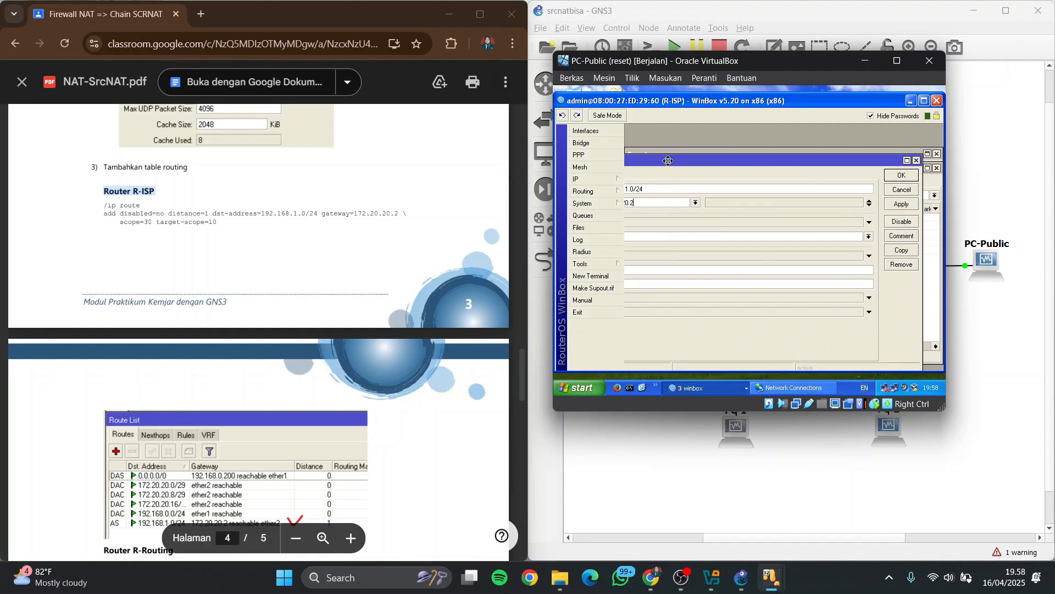
left_click(896, 175)
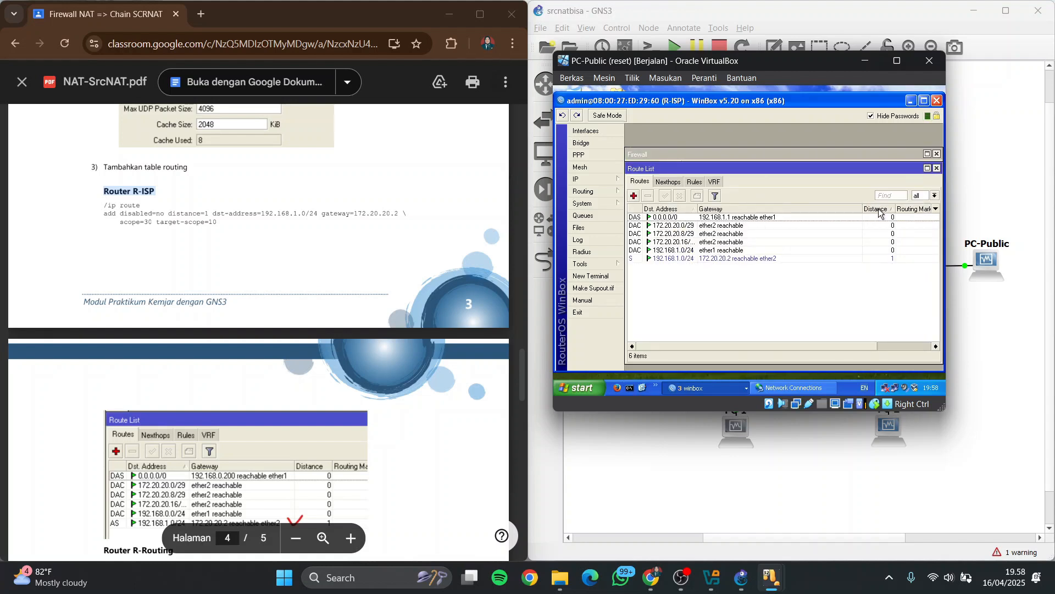
Highlight the Router R-Routing heading in the PDF and bring R-ROUTING's WinBox session forward on PC-Public
scroll(527, 327, "down", 4)
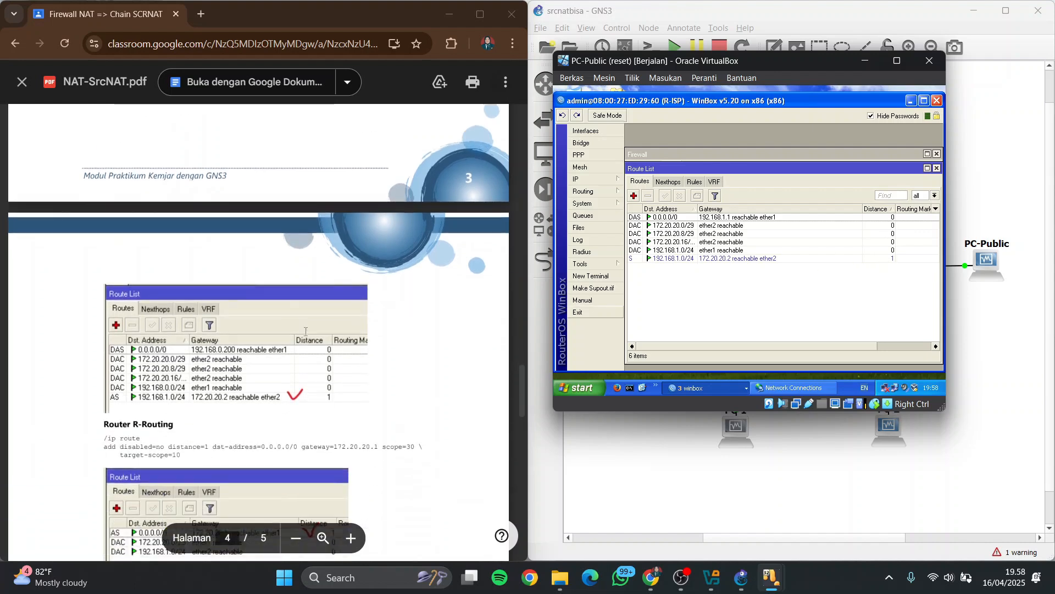
scroll(159, 246, "down", 3)
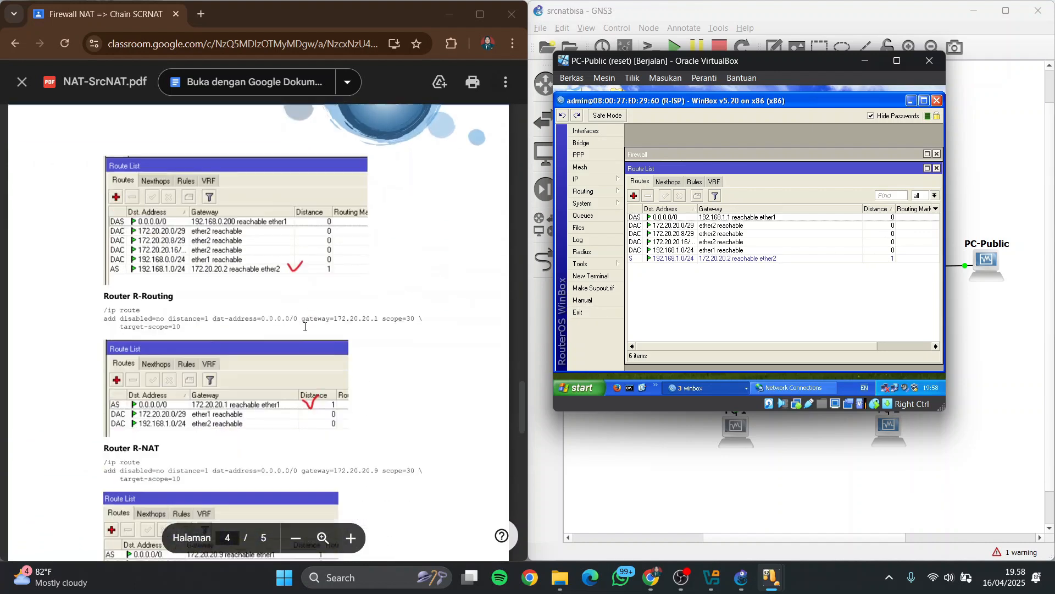
left_click_drag(105, 206, 209, 201)
left_click(694, 388)
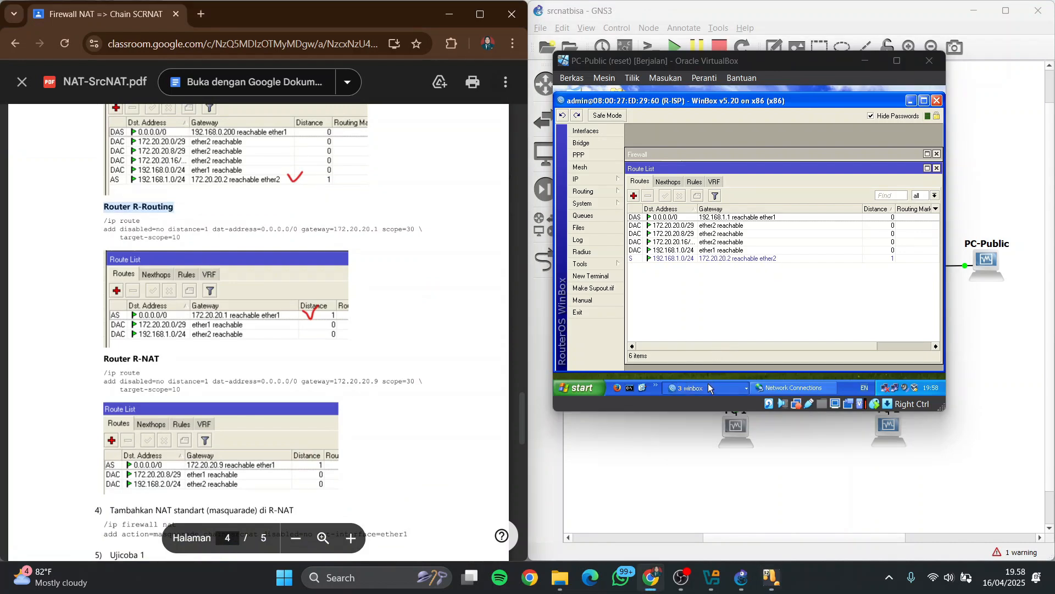
left_click(739, 358)
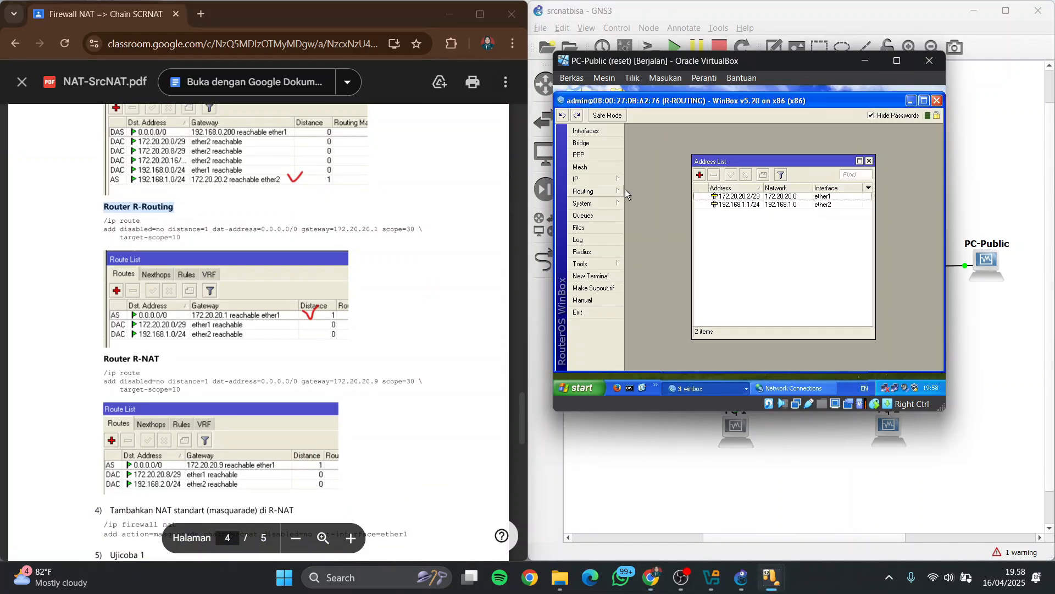
Start a new route with destination address 0.0.0.0/0 in R-ROUTING's route list
left_click(616, 181)
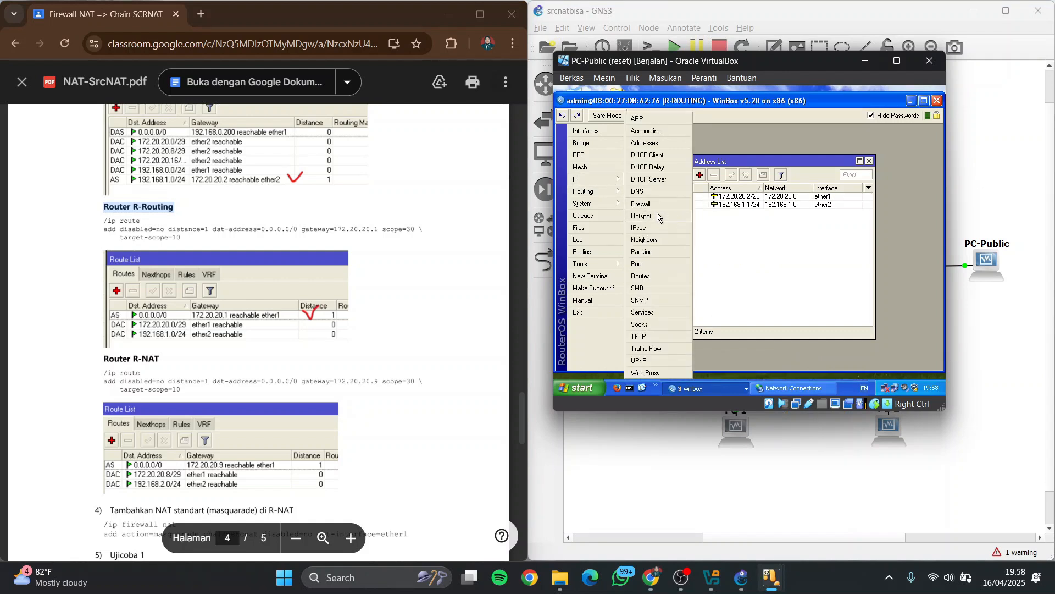
left_click(642, 276)
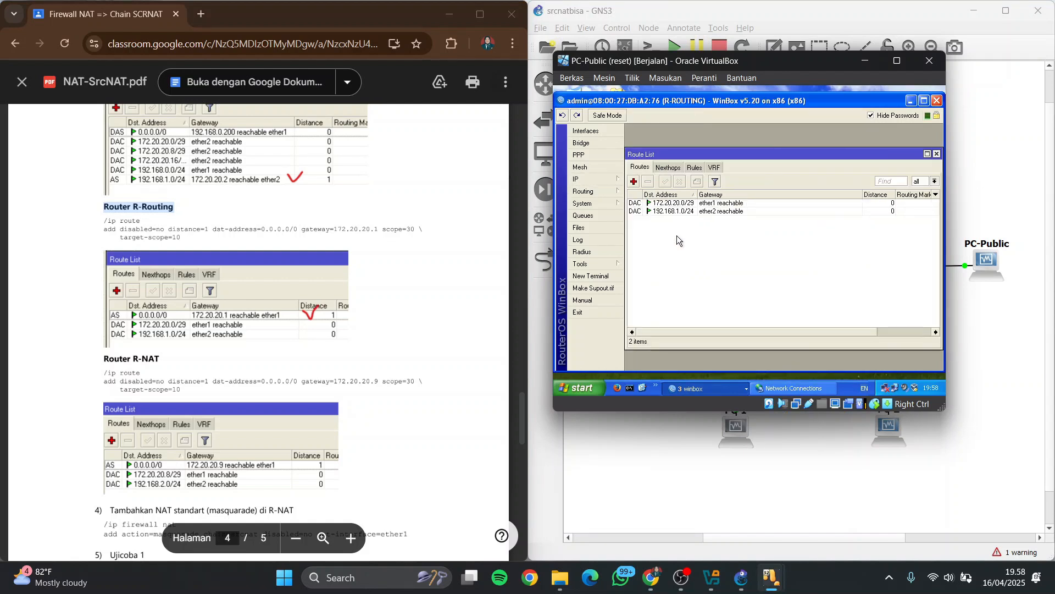
left_click(633, 182)
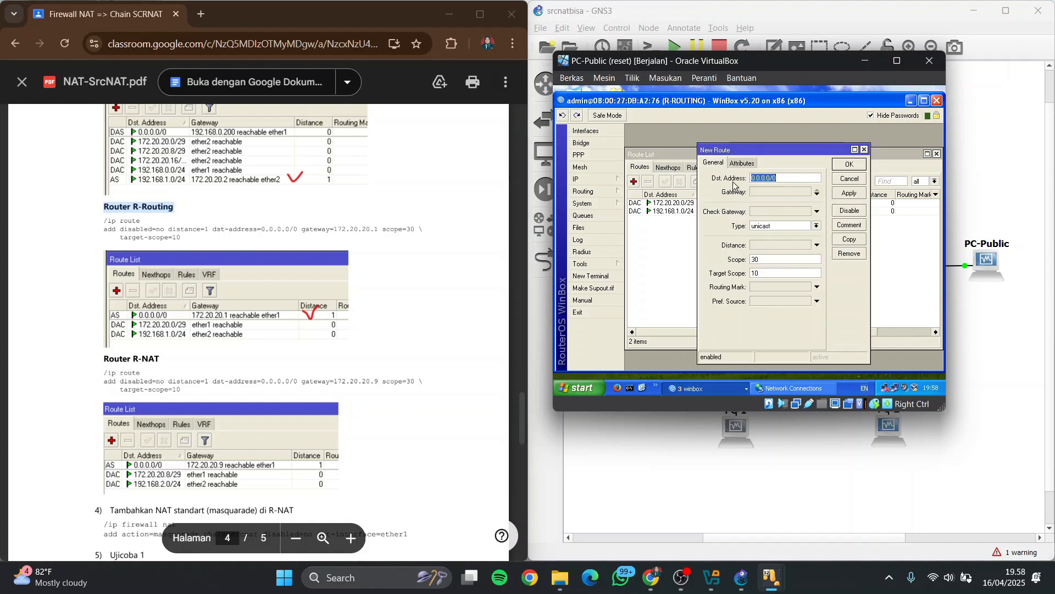
Set the new R-ROUTING route's gateway to 172.20.20.1 and save the route
left_click(785, 191)
type("0.0.0.0")
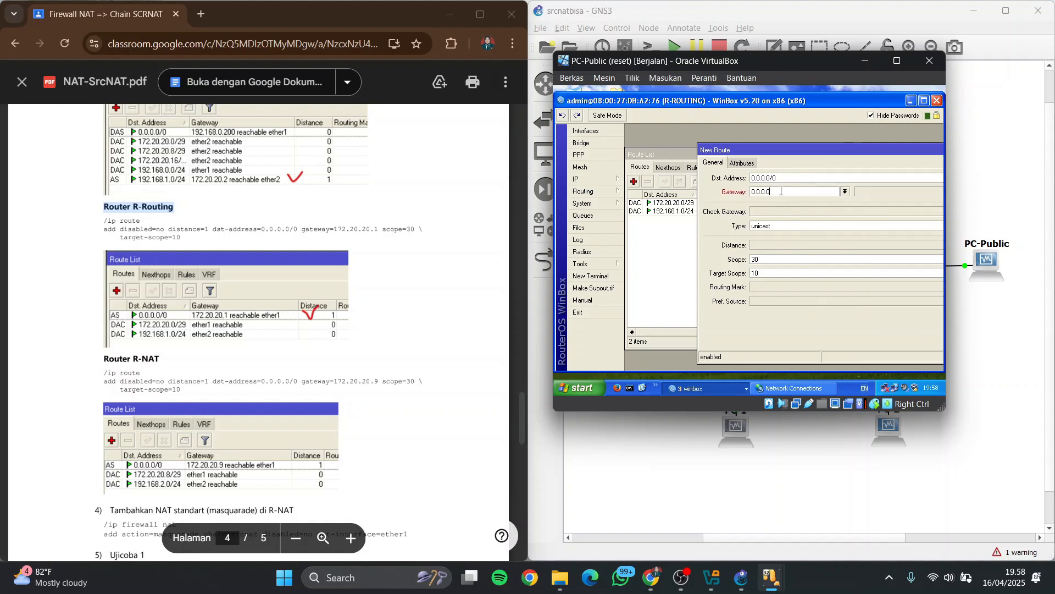
key("Left")
key("Left")
key("Left")
key("BackSpace")
type("172")
type(".12")
key("BackSpace")
key("BackSpace")
type("20.2")
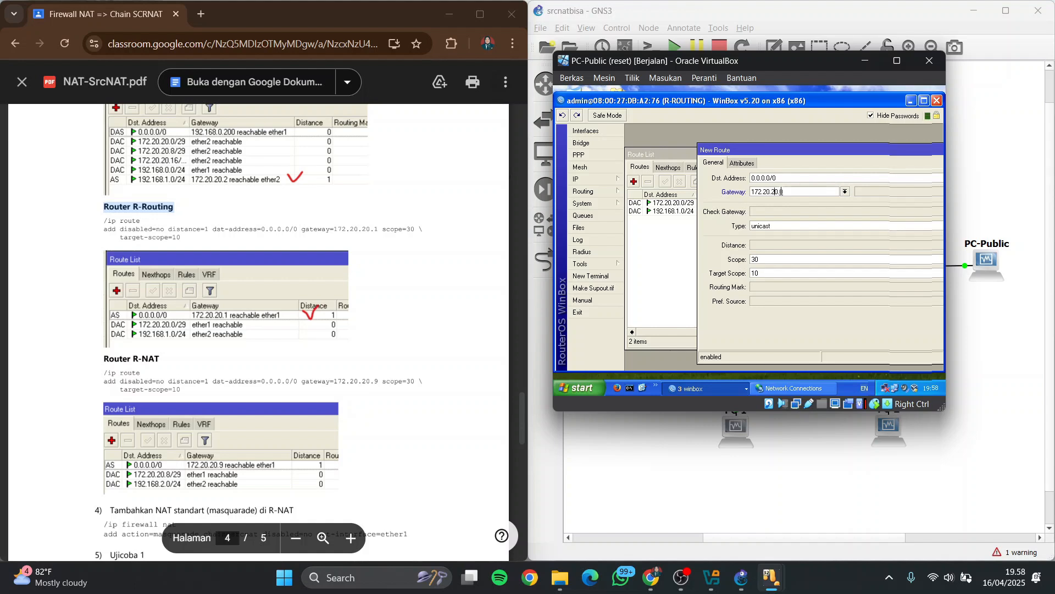
key("BackSpace")
left_click_drag(825, 151, 690, 162)
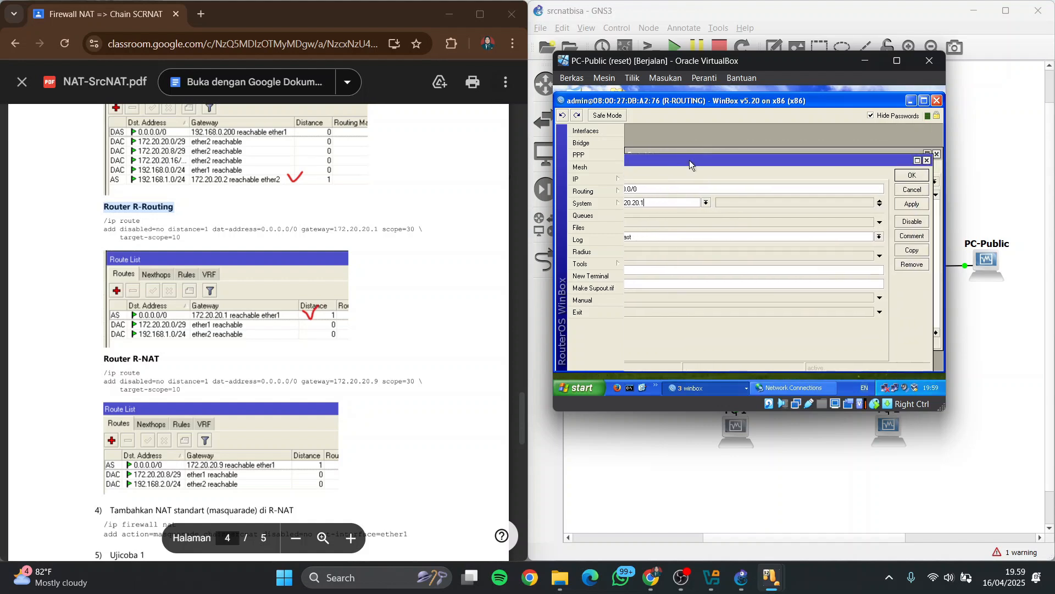
left_click(913, 176)
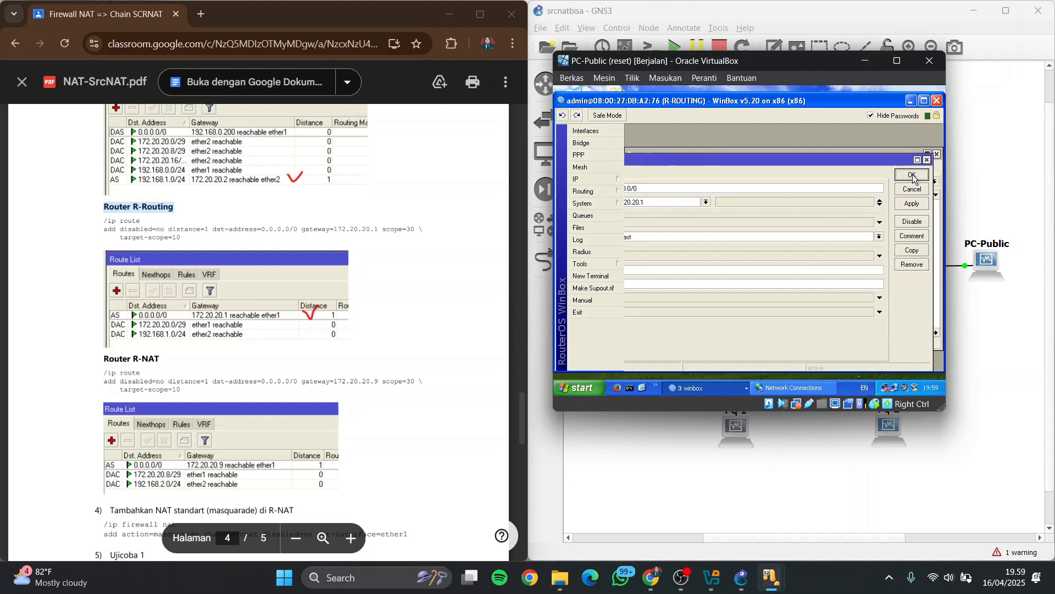
left_click(882, 196)
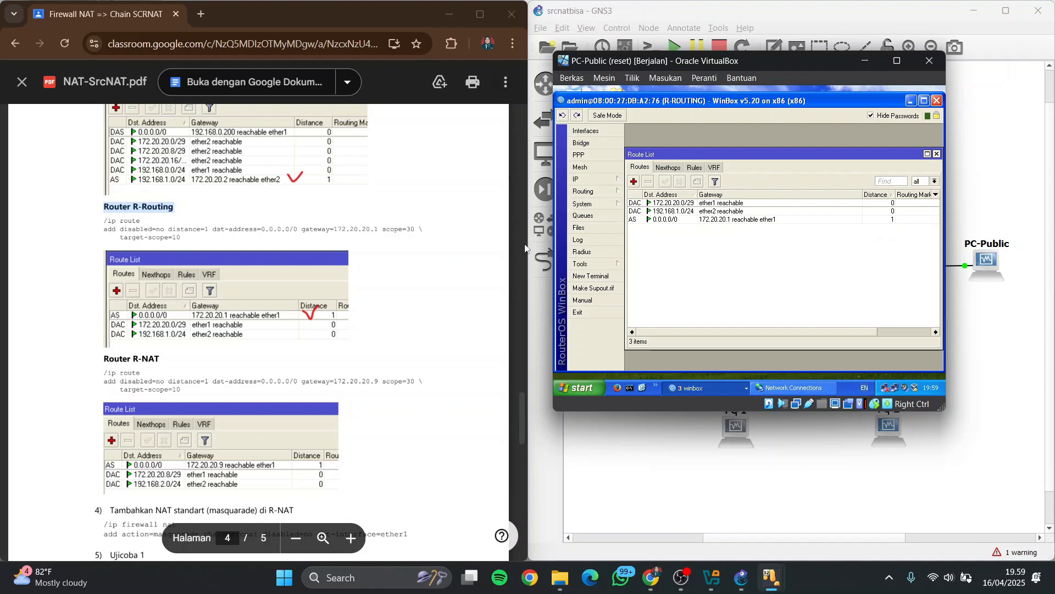
Locate the Router R-NAT instructions in the PDF and start a new route with destination 0.0.0.0/0 in R-NAT's route list
scroll(83, 233, "down", 3)
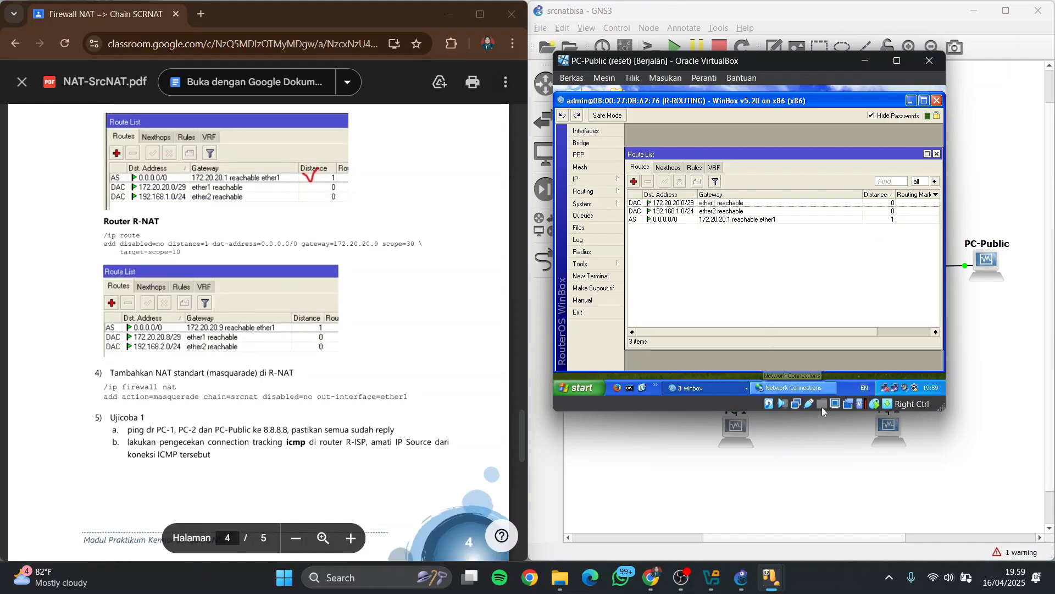
left_click(699, 388)
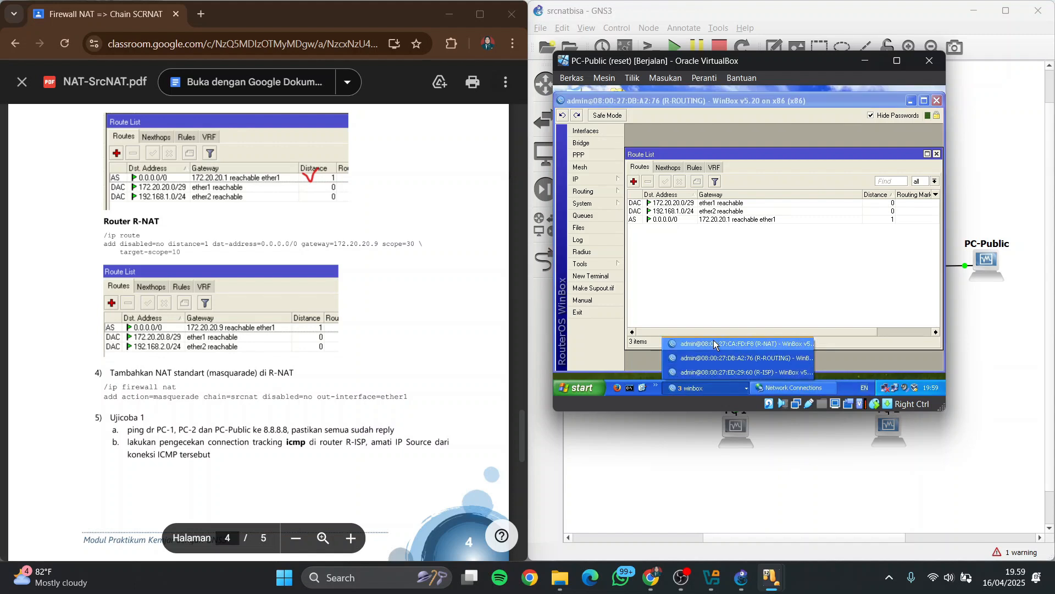
left_click(714, 343)
left_click(610, 183)
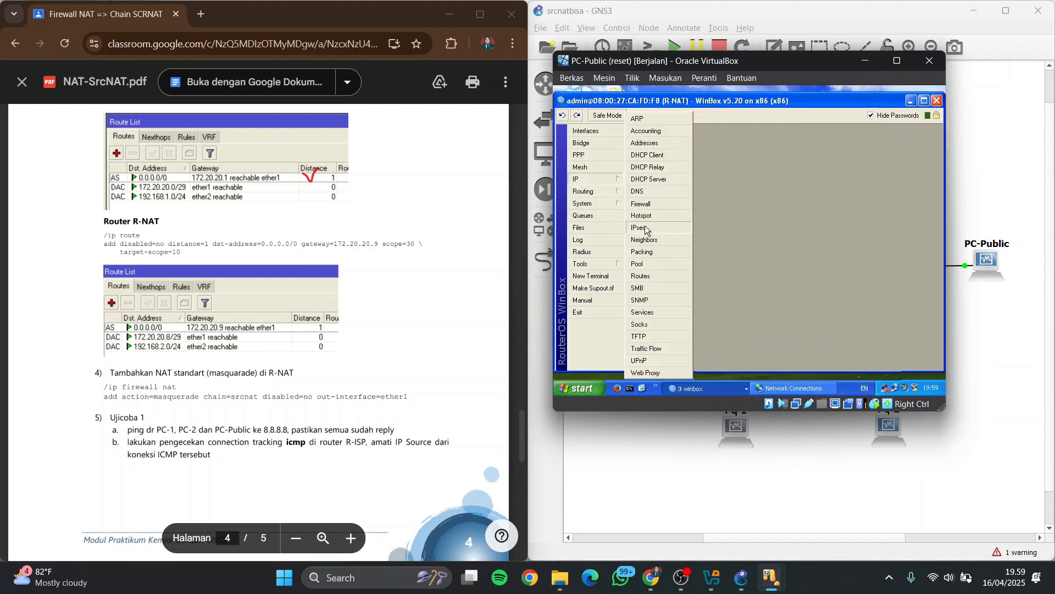
left_click(651, 275)
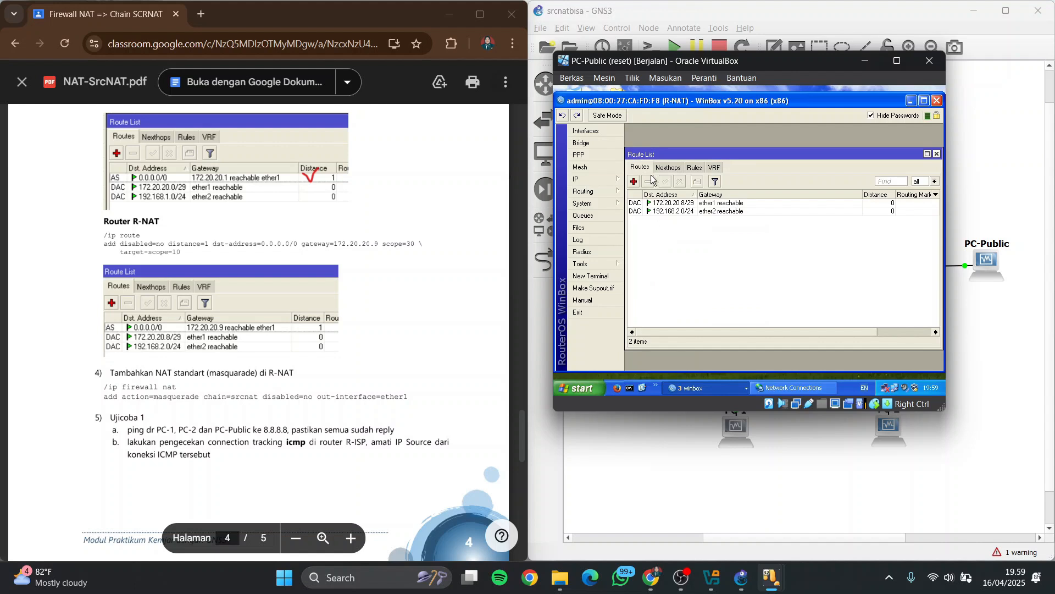
left_click(634, 183)
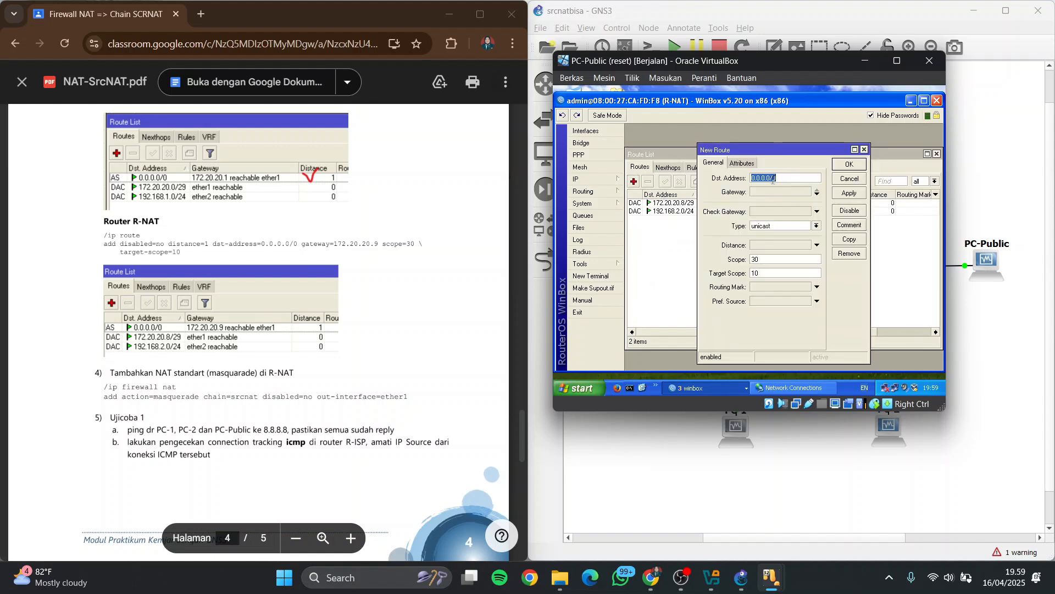
Set the new R-NAT route's gateway to 172.20.20.9, check it against the PDF and save the route
left_click(790, 192)
type("0.0.0.0")
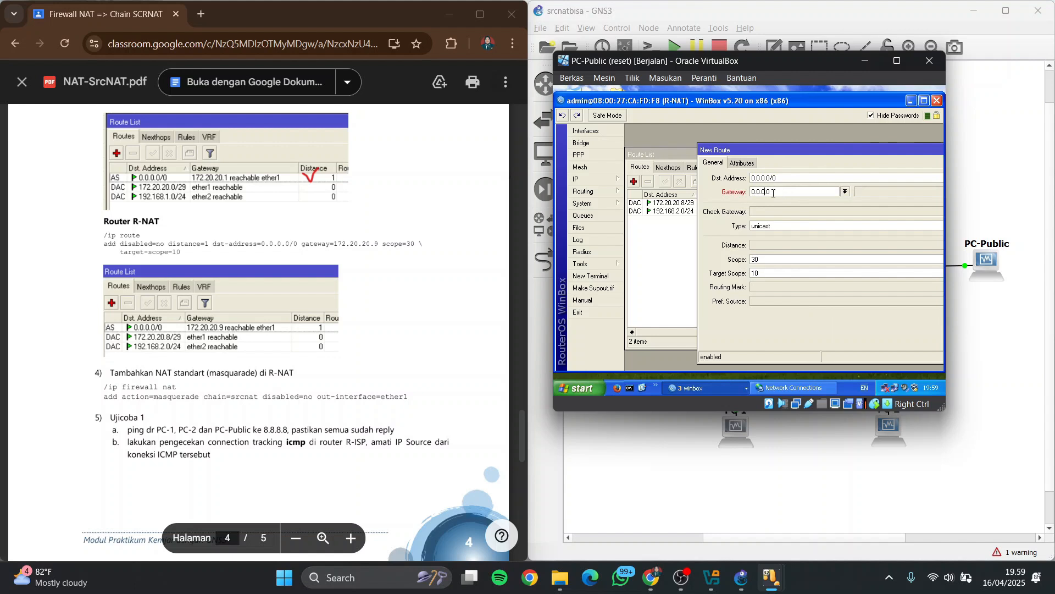
key("BackSpace")
type("172.2")
key("Right")
key("Right")
type("20.9")
scroll(428, 215, "up", 1)
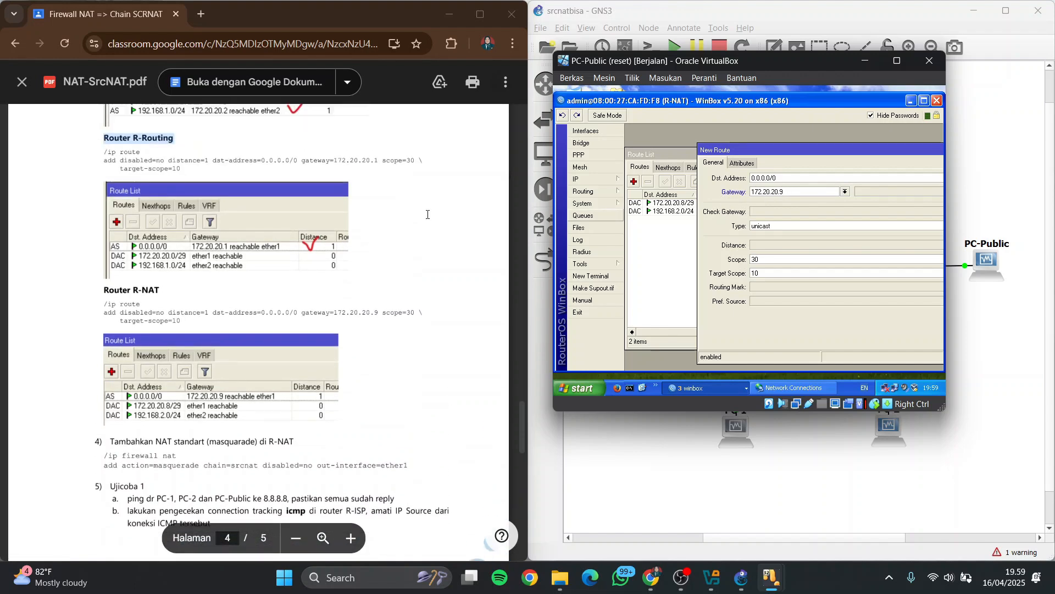
scroll(428, 215, "down", 3)
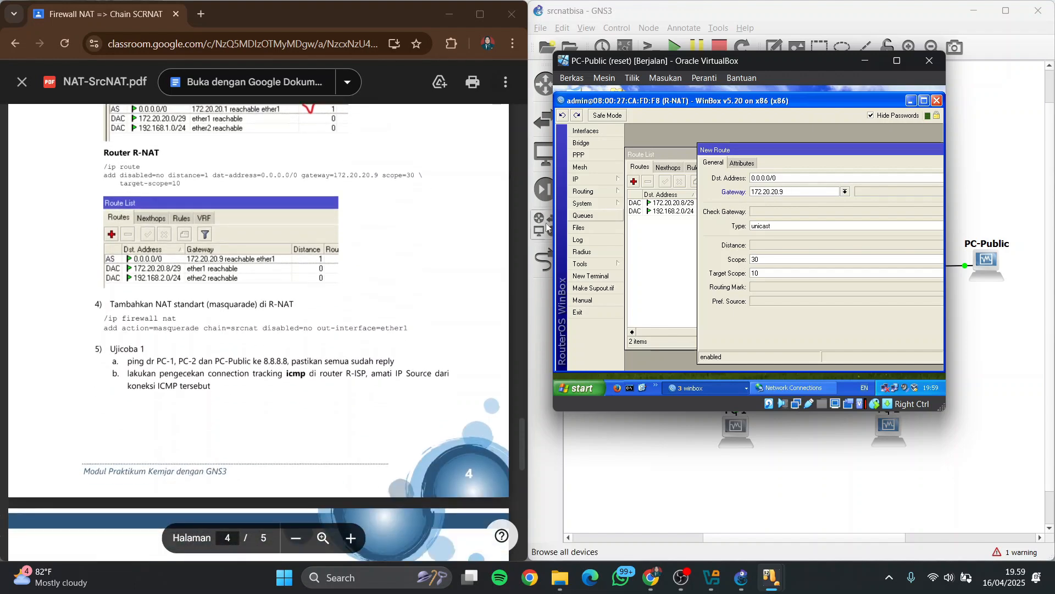
left_click_drag(829, 152, 672, 149)
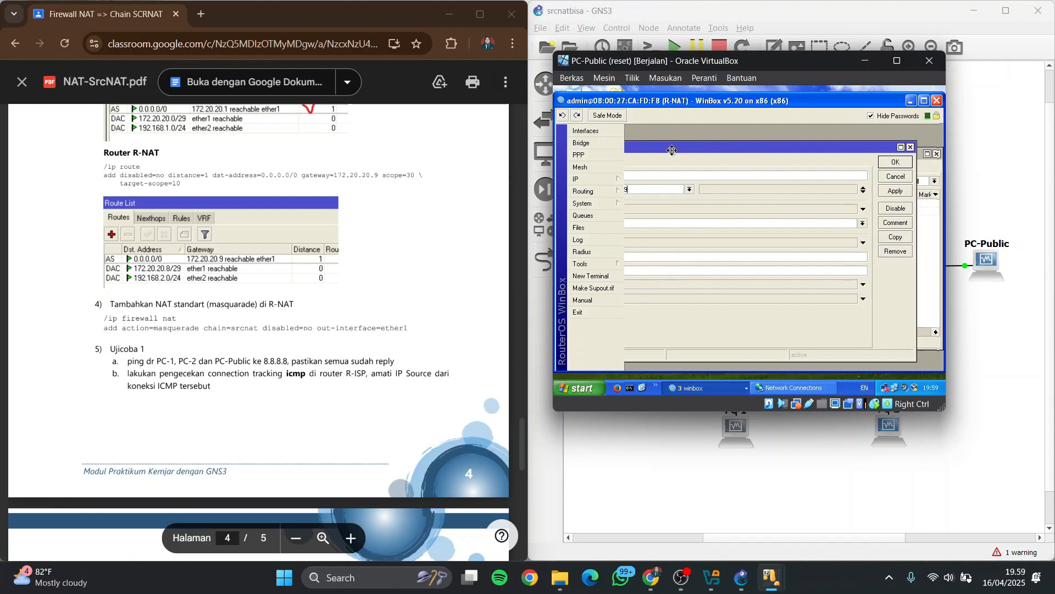
left_click(892, 162)
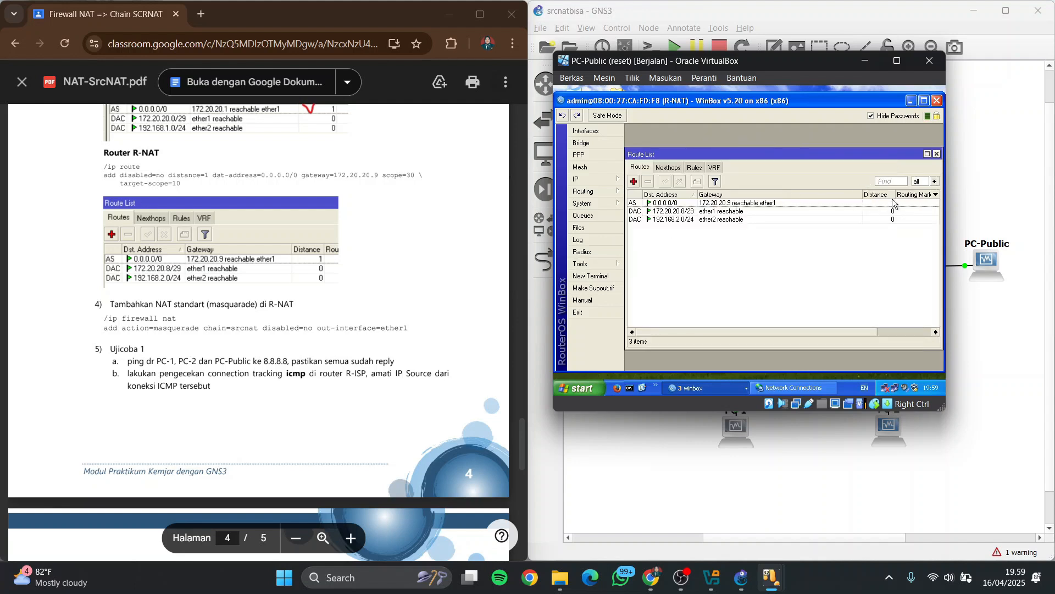
Bring R-ROUTING's WinBox session forward on PC-Public and compare its route list with the PDF's routing tables
left_click(712, 388)
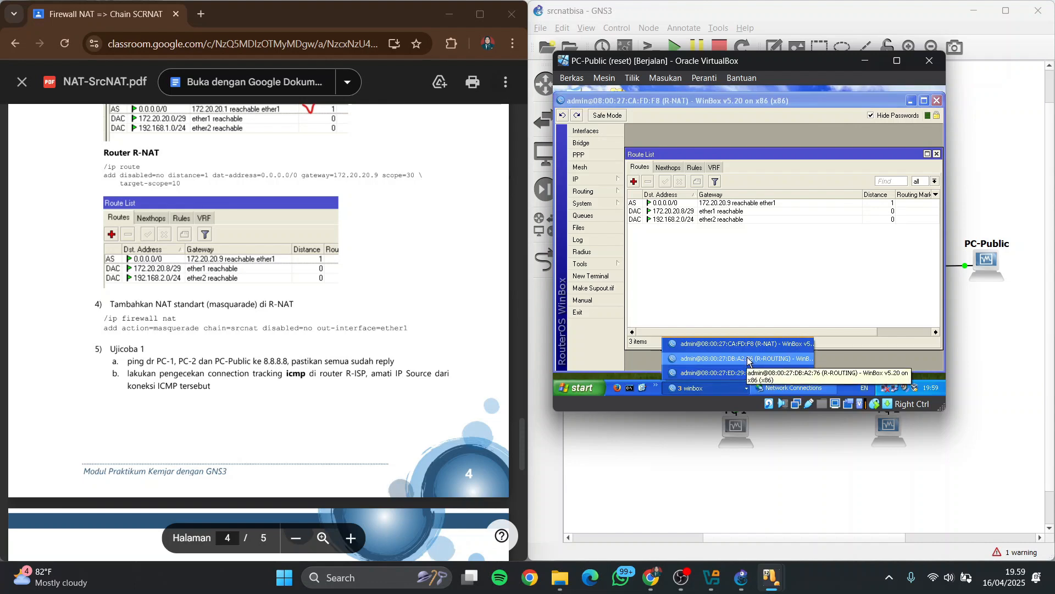
scroll(326, 300, "up", 6)
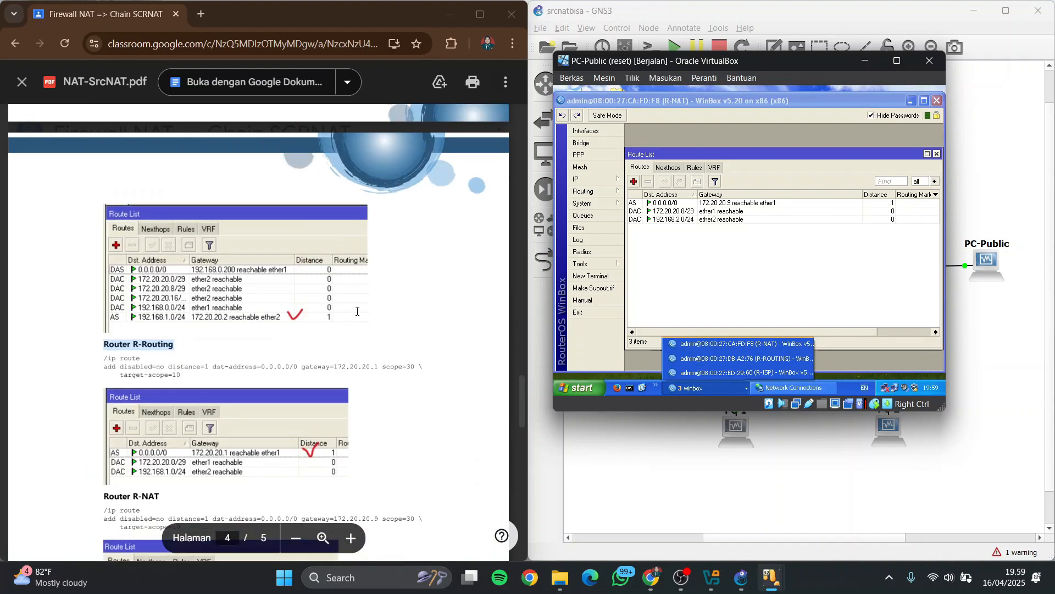
left_click(723, 358)
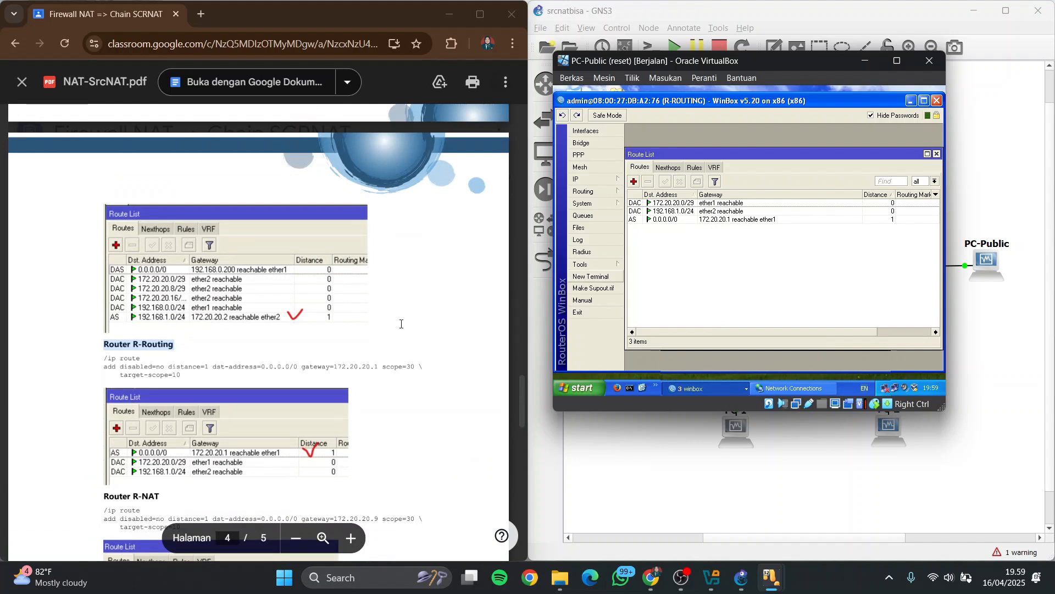
scroll(389, 323, "down", 1)
scroll(389, 323, "up", 4)
scroll(390, 324, "down", 3)
scroll(389, 324, "down", 8)
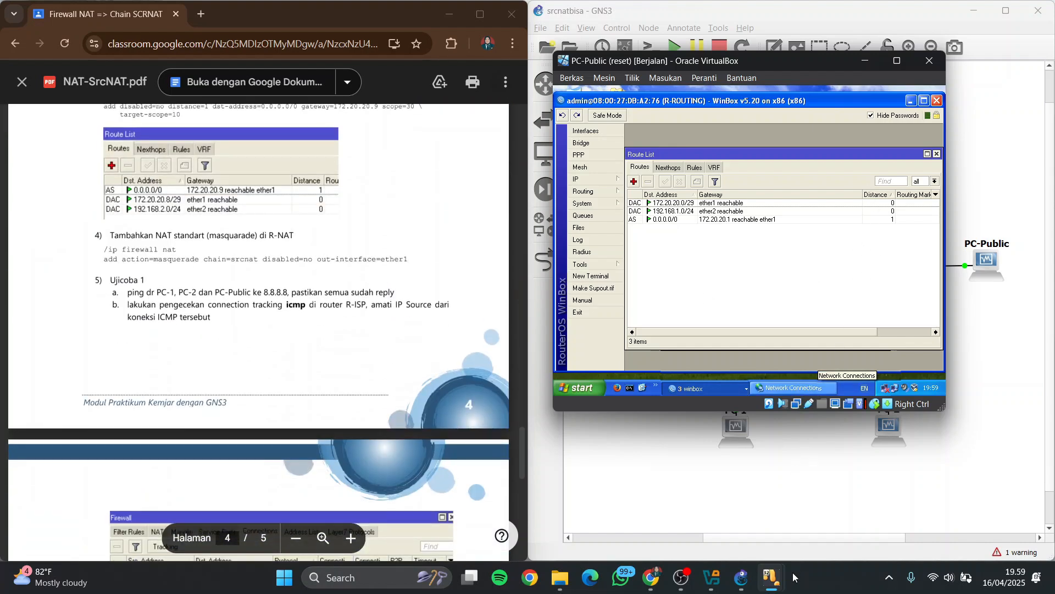
mouse_move(771, 578)
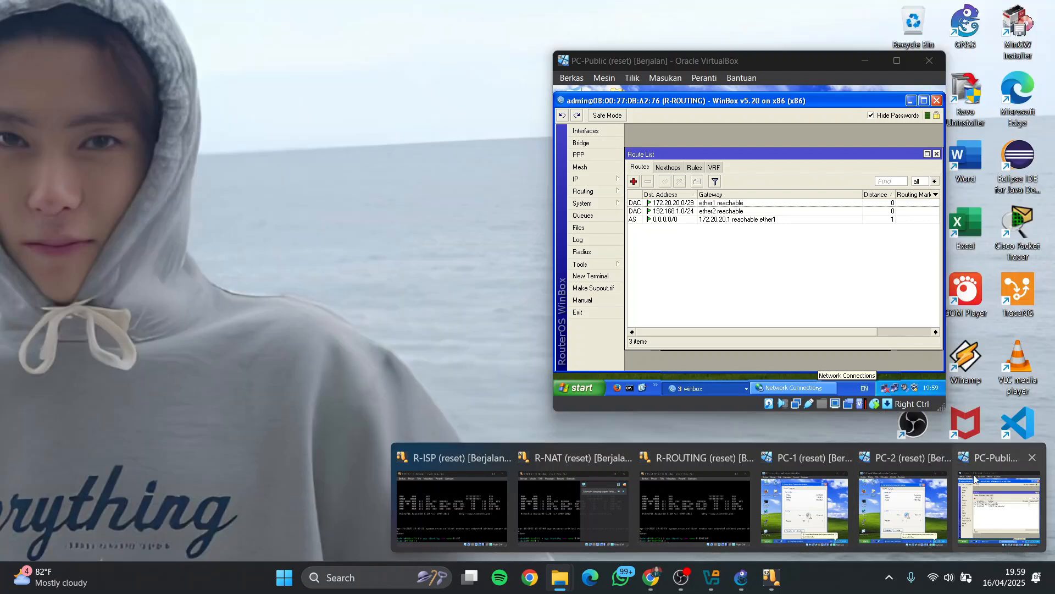
mouse_move(925, 468)
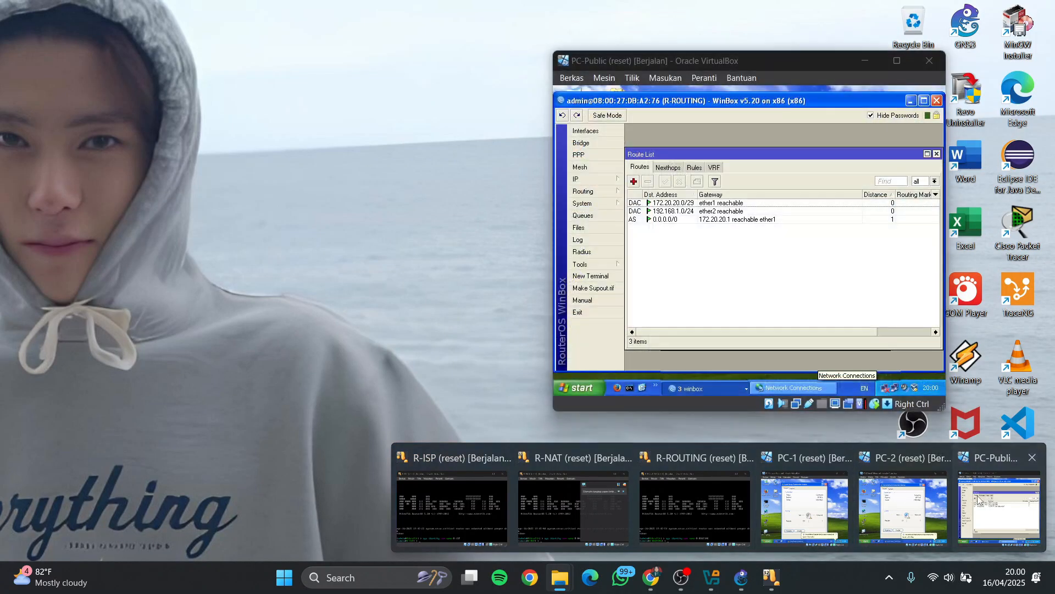
left_click(995, 503)
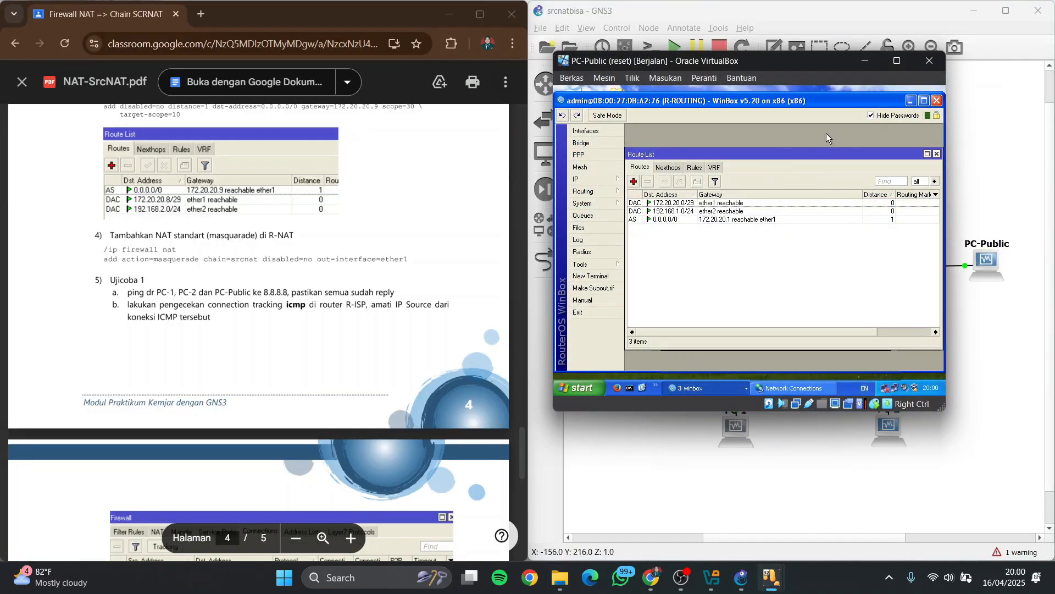
Bring R-NAT's WinBox session forward and highlight the PDF instruction for adding standard masquerade NAT on R-NAT
left_click(720, 388)
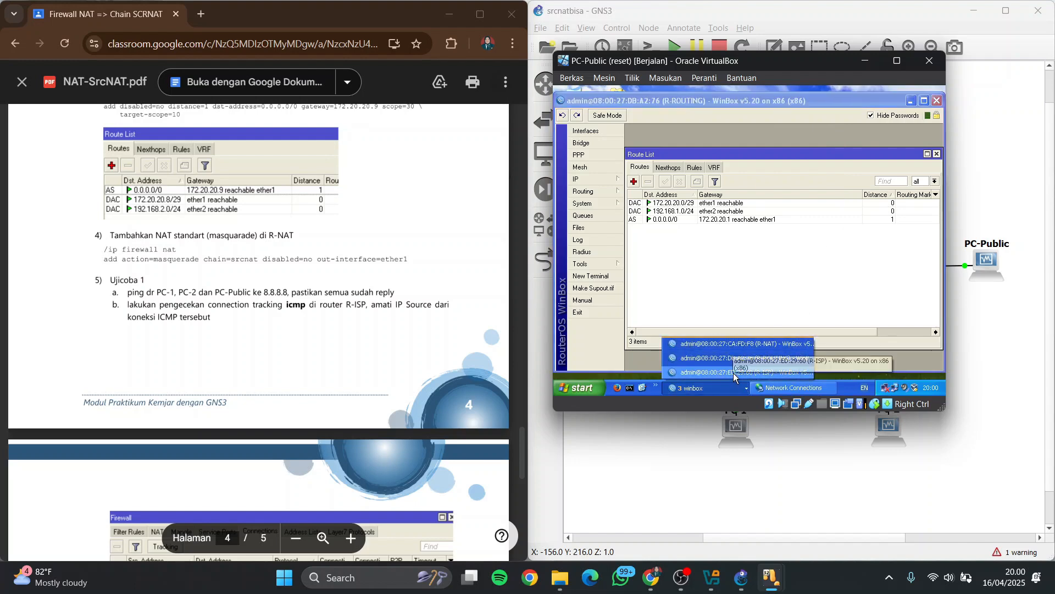
scroll(324, 339, "down", 6)
scroll(324, 340, "up", 10)
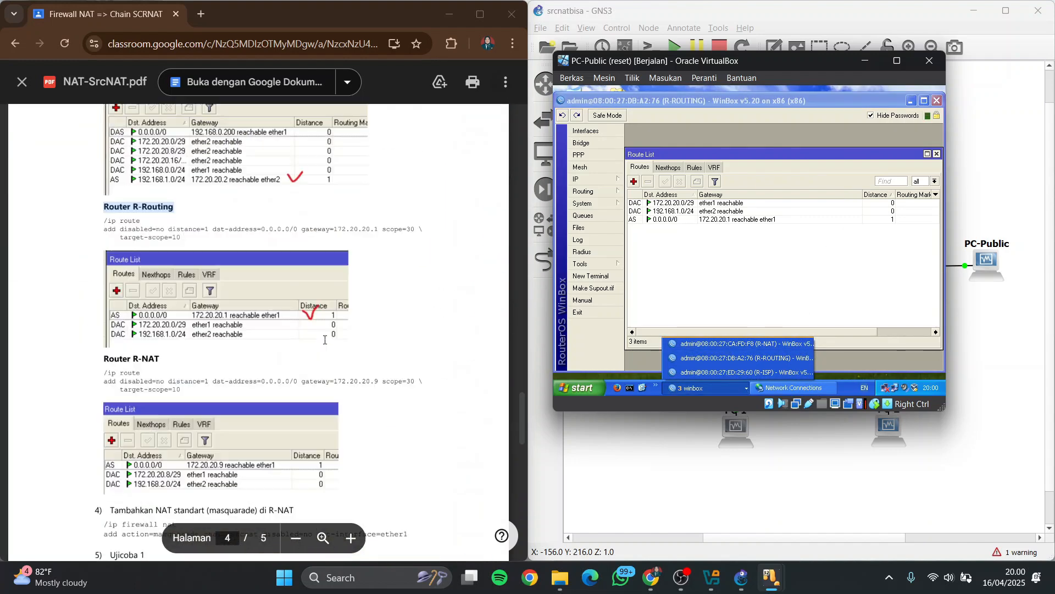
scroll(324, 340, "down", 1)
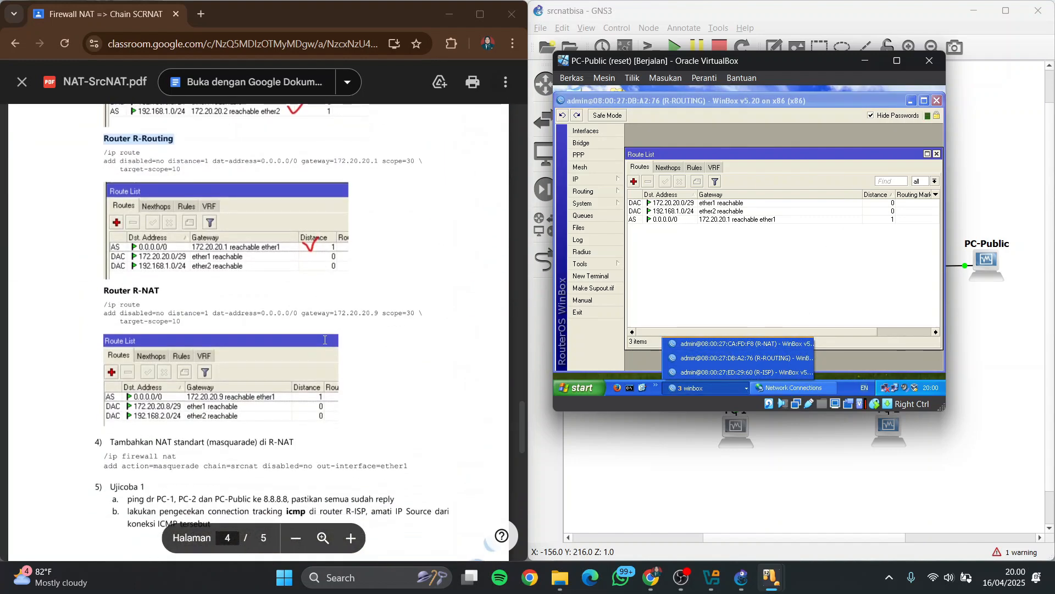
left_click(751, 344)
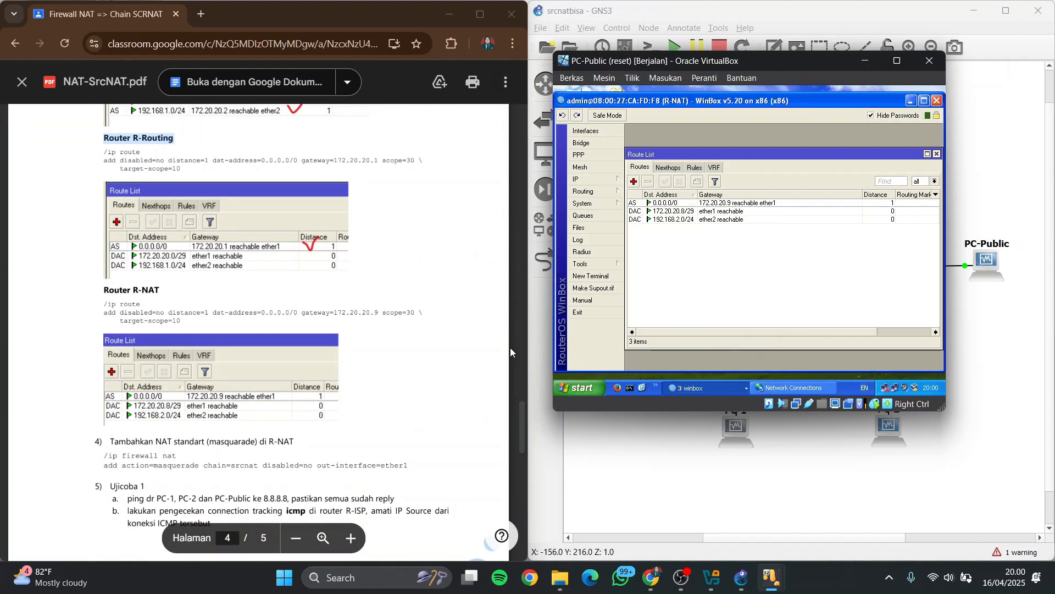
scroll(174, 284, "down", 3)
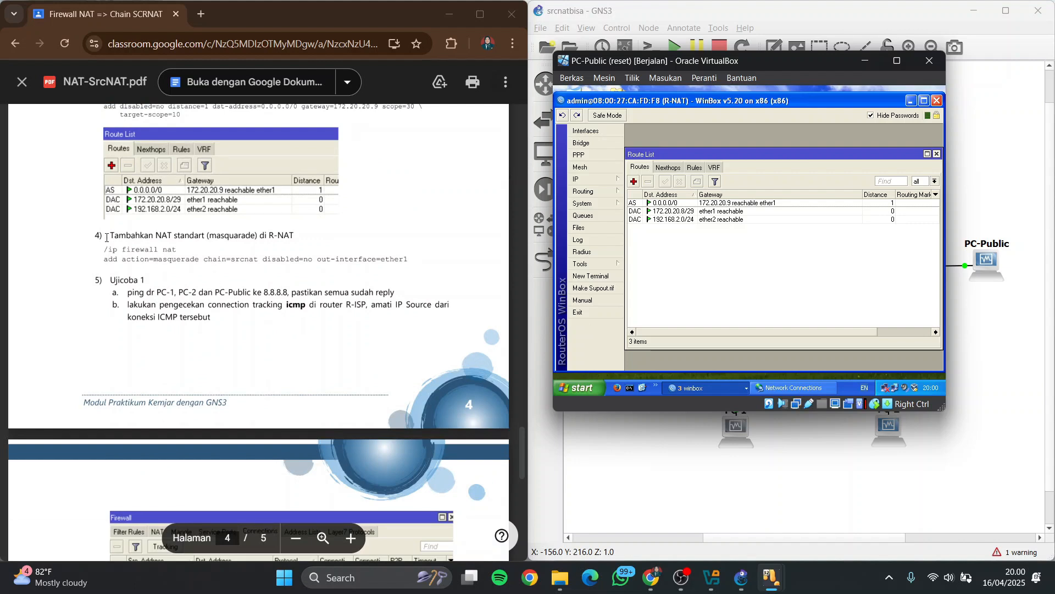
left_click_drag(107, 237, 302, 235)
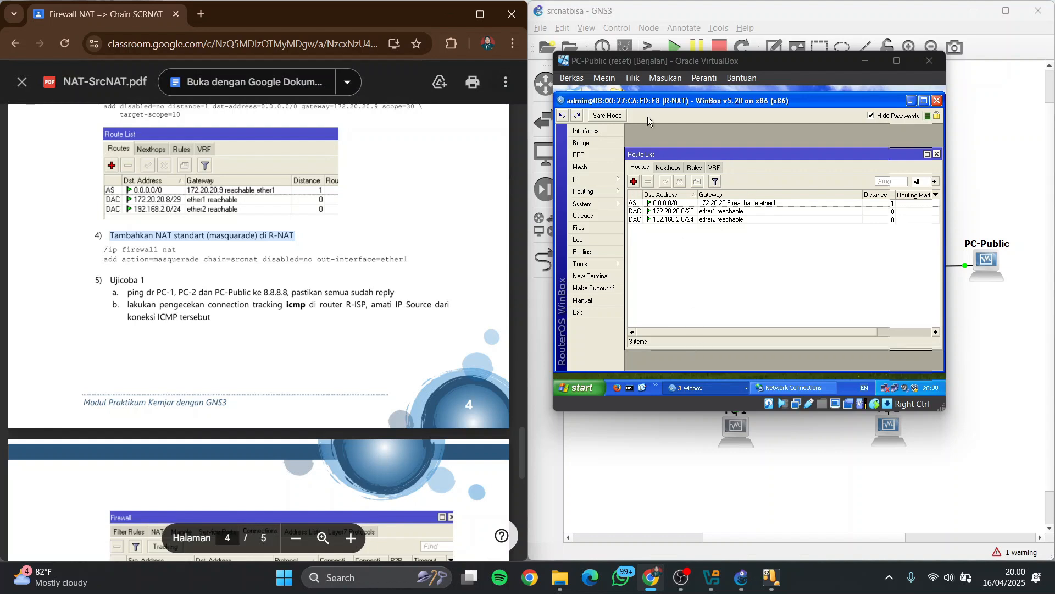
Start a new NAT rule in R-NAT's firewall with chain srcnat and out interface ether1, leaving the in interface unset
left_click(613, 181)
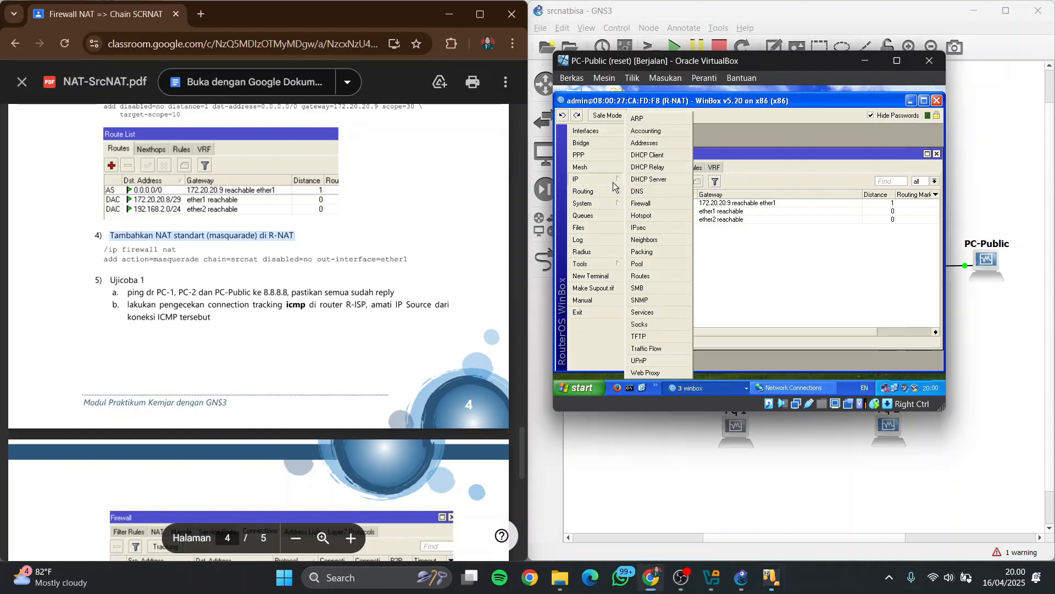
left_click(658, 203)
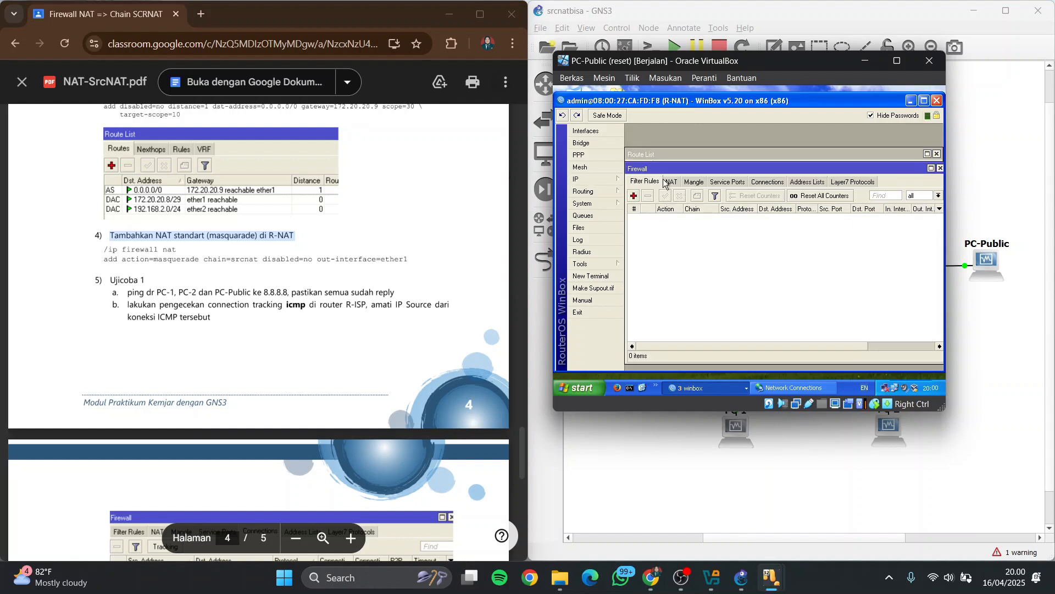
left_click(670, 182)
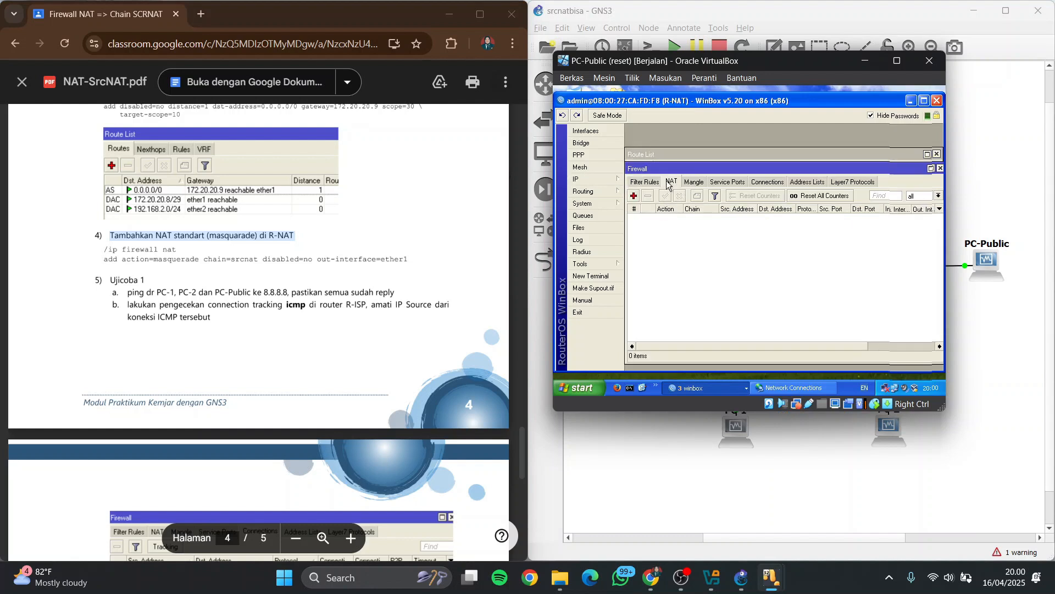
left_click(635, 196)
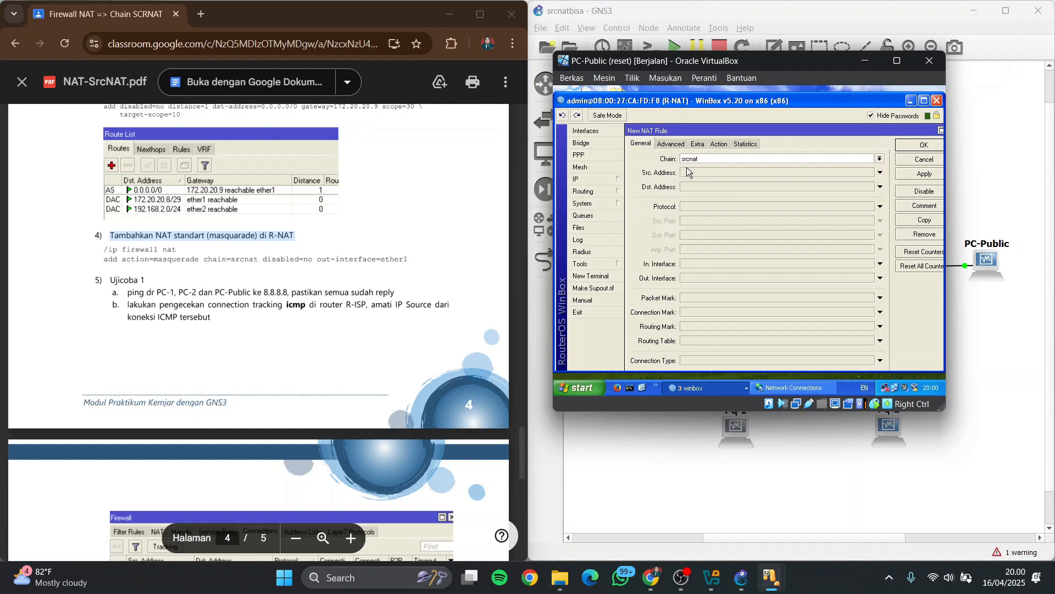
left_click(706, 263)
left_click(708, 276)
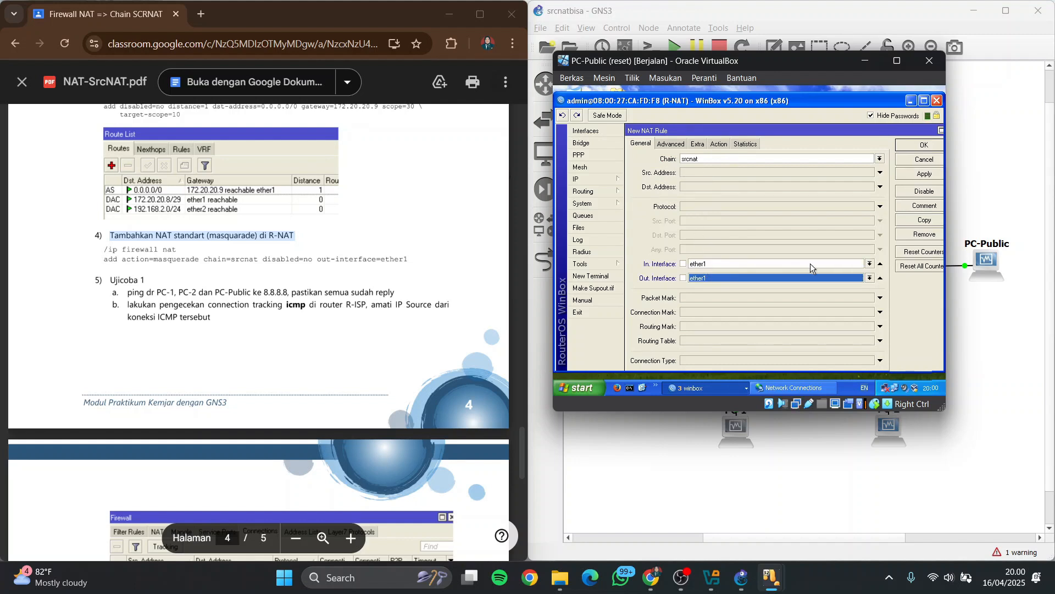
left_click(852, 263)
left_click(871, 264)
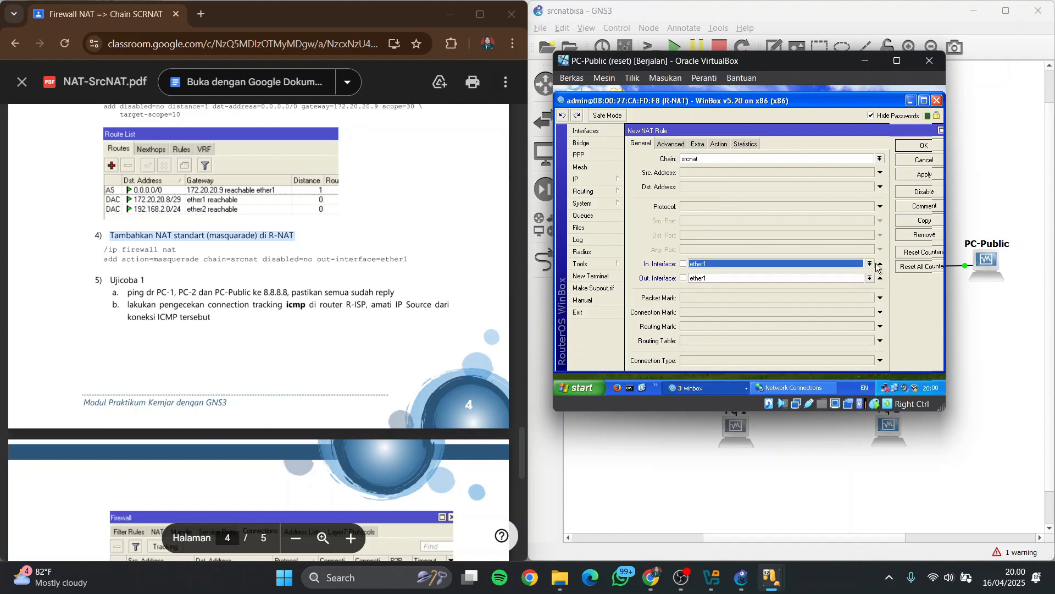
left_click(880, 264)
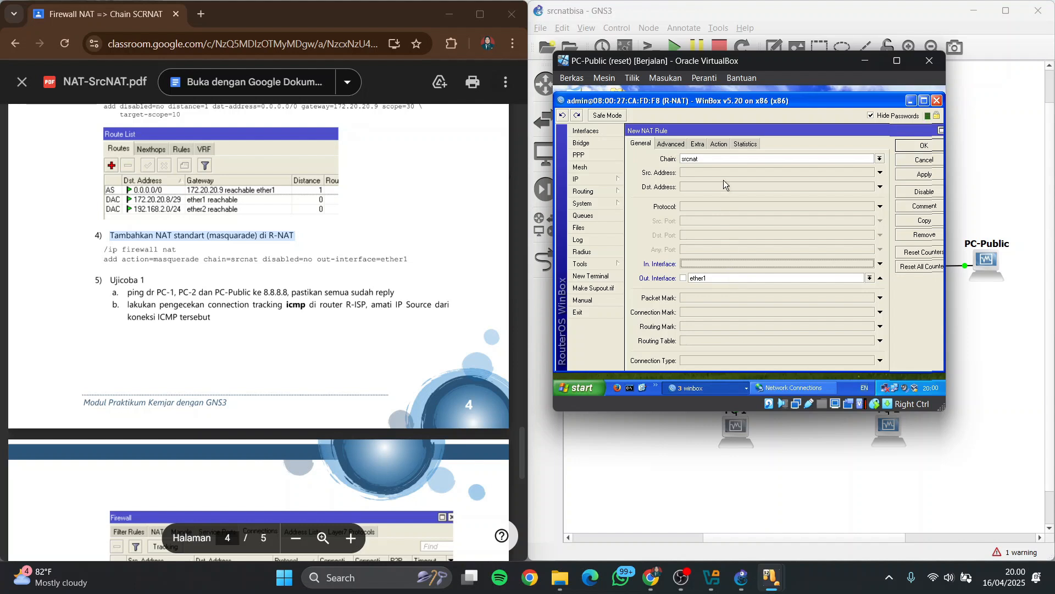
Set the new NAT rule's action to masquerade, save the rule and bring R-NAT's route list forward
left_click(718, 143)
left_click(723, 158)
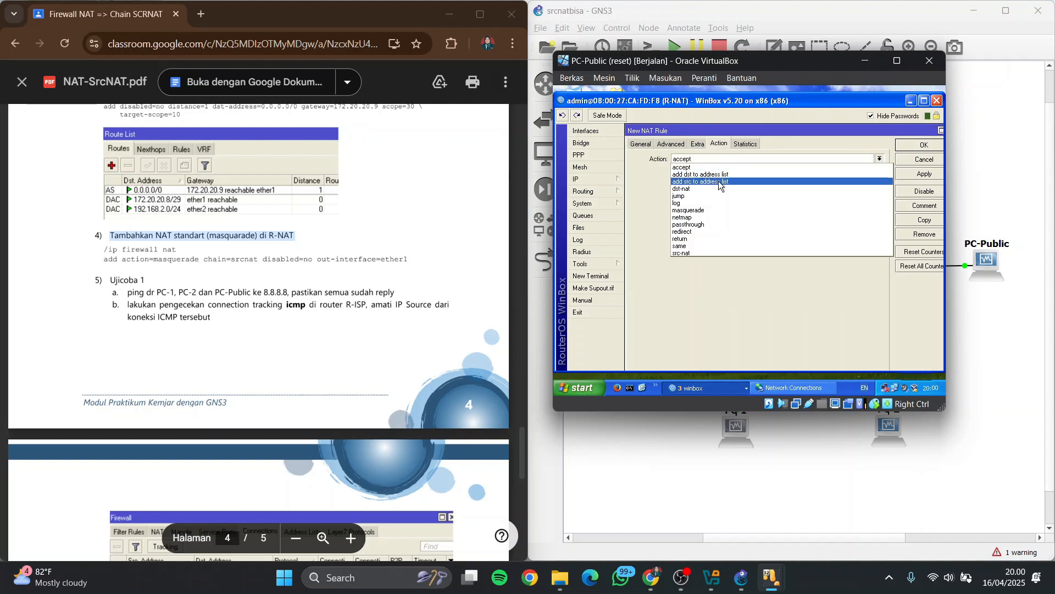
left_click(718, 208)
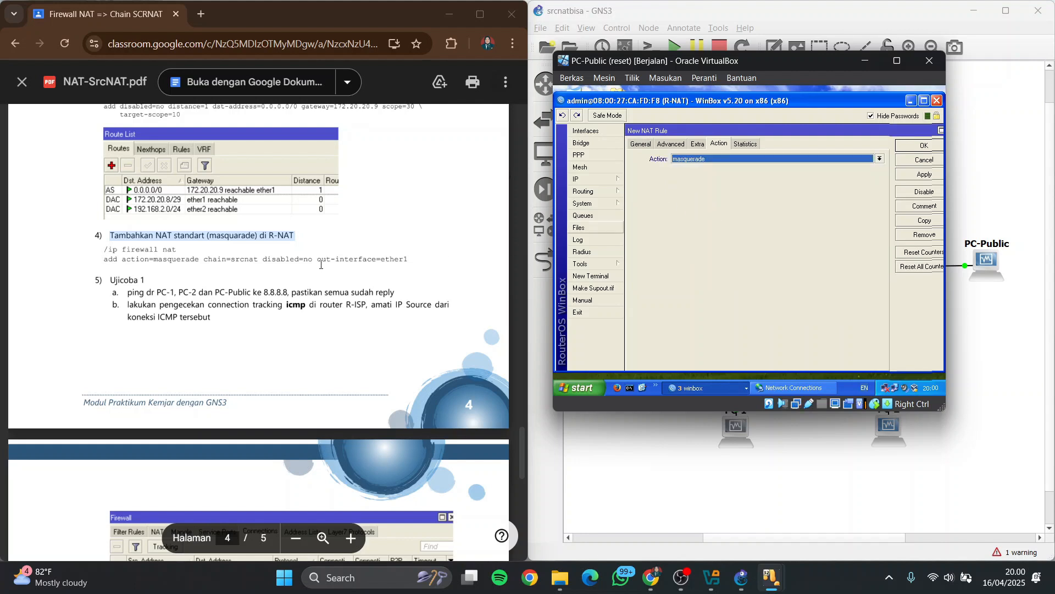
left_click(923, 146)
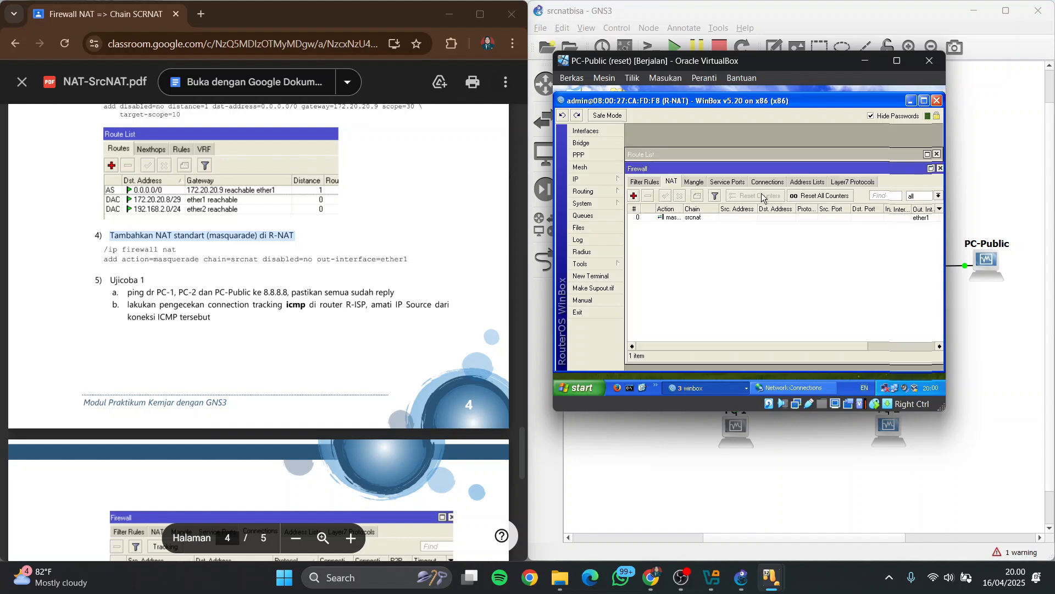
left_click(905, 154)
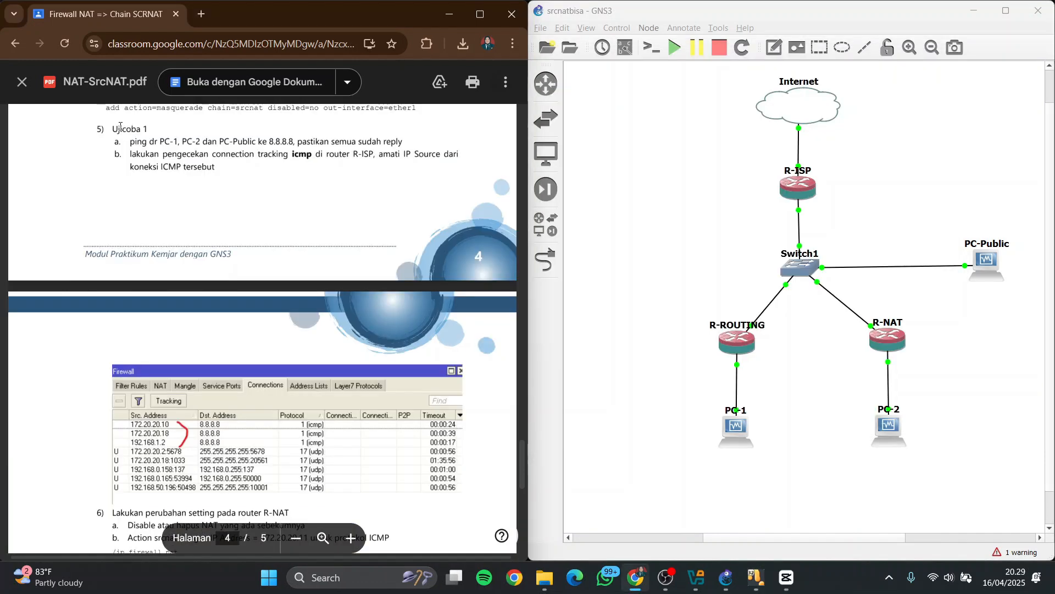
Highlight the PDF's ping test instruction and run a continuous ping to 8.8.8.8 from PC-1's Command Prompt
left_click_drag(111, 129, 412, 139)
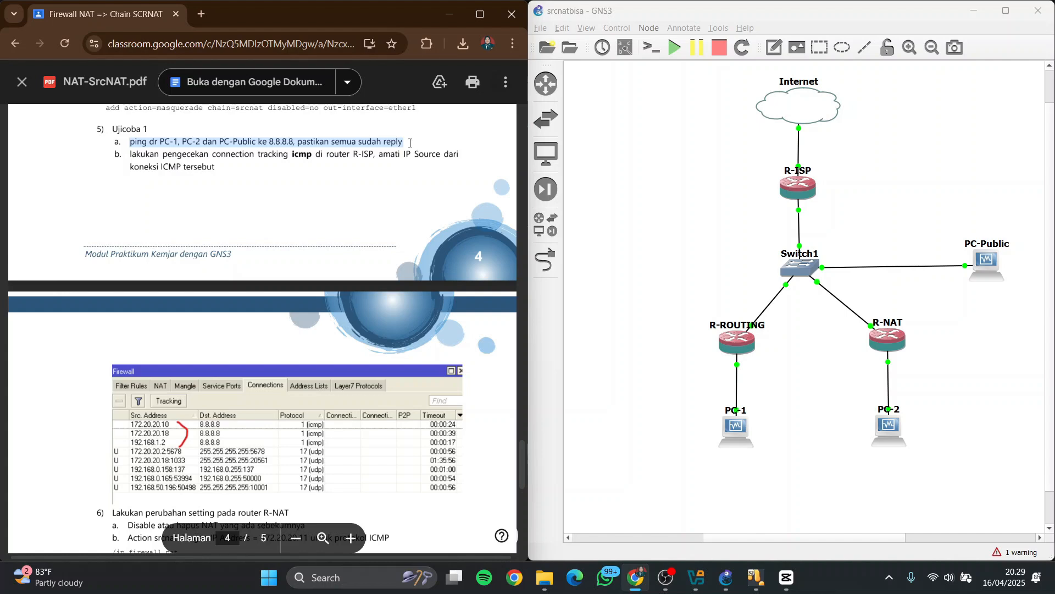
left_click(768, 573)
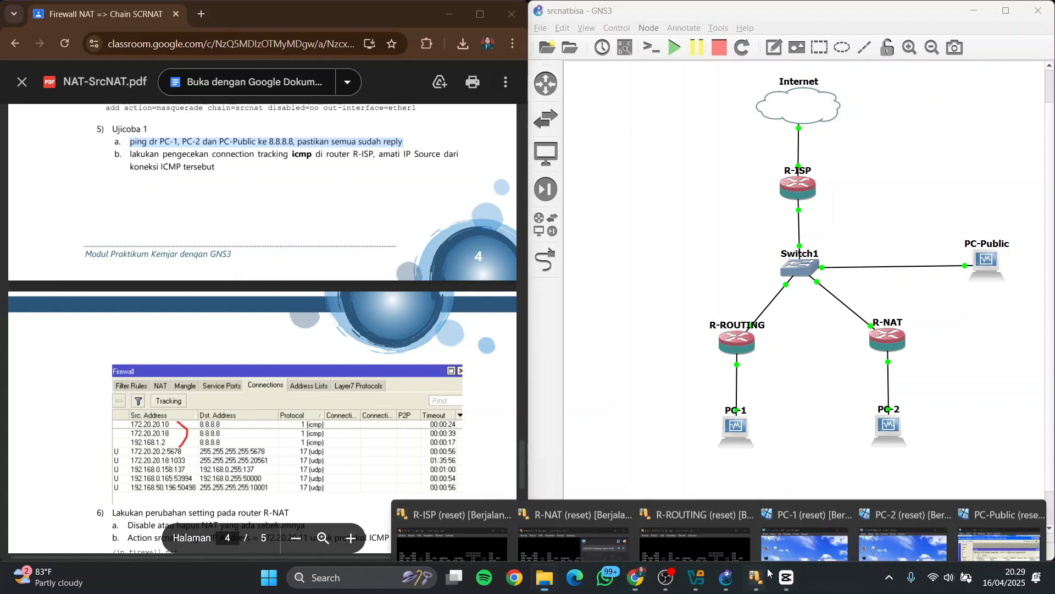
left_click(803, 508)
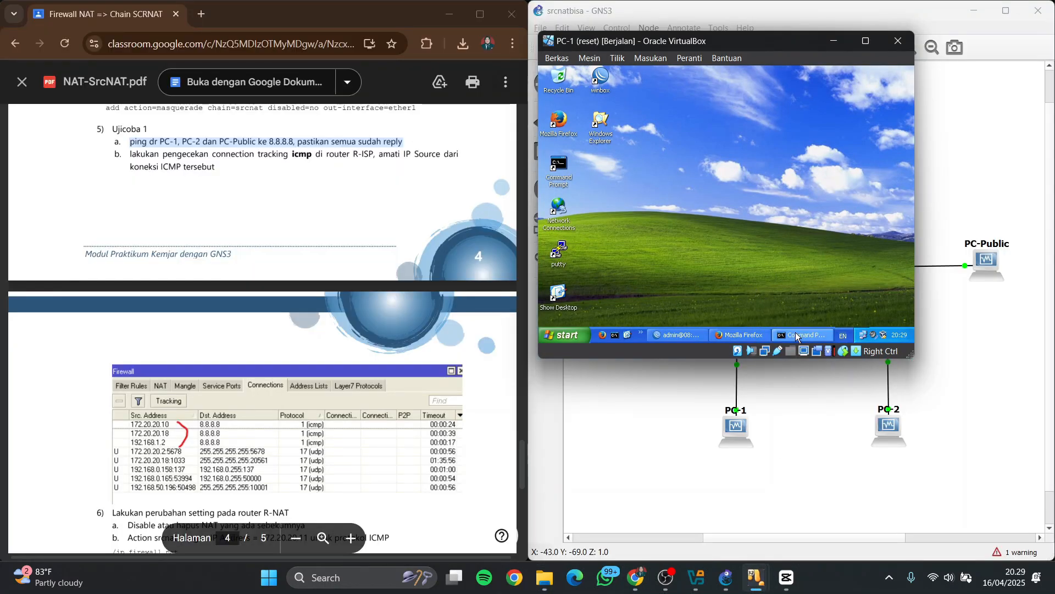
left_click(614, 335)
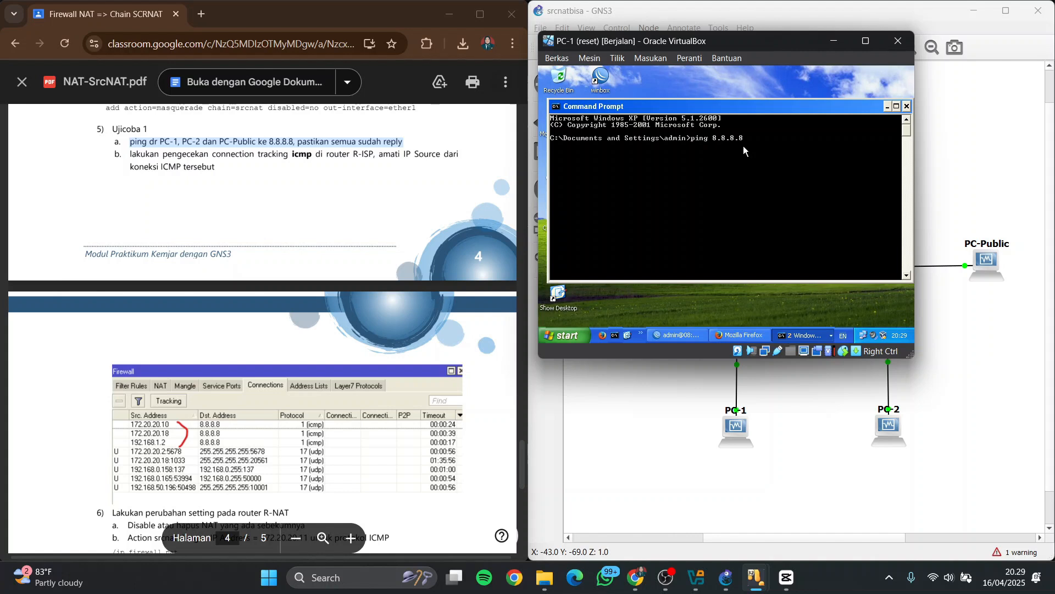
type("ping 8.8.8.8 -t")
key("Return")
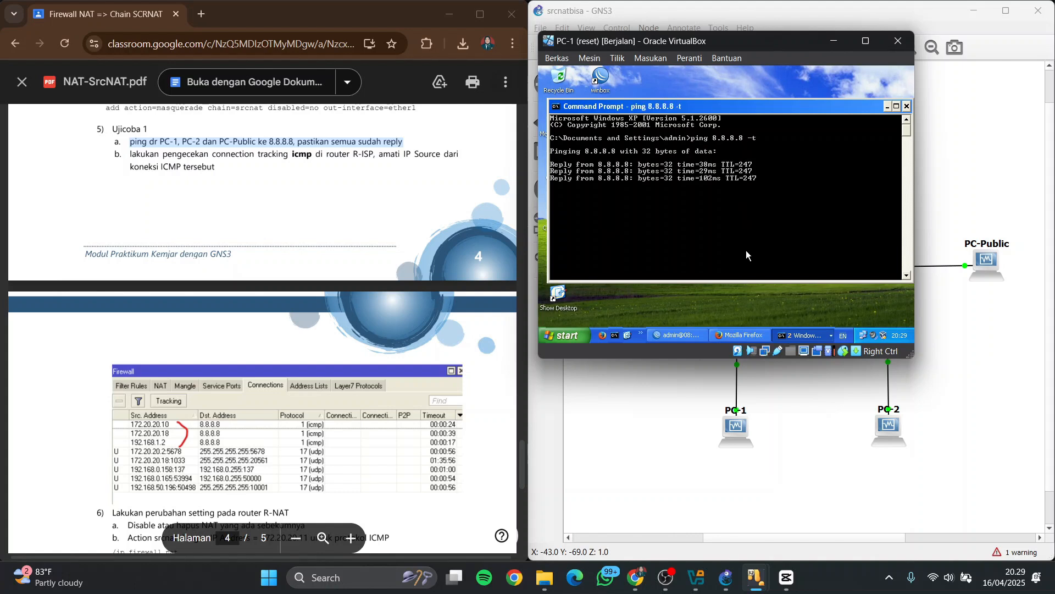
Switch to PC-2 and run a continuous ping to 8.8.8.8 in a new Command Prompt
mouse_move(761, 566)
left_click(904, 527)
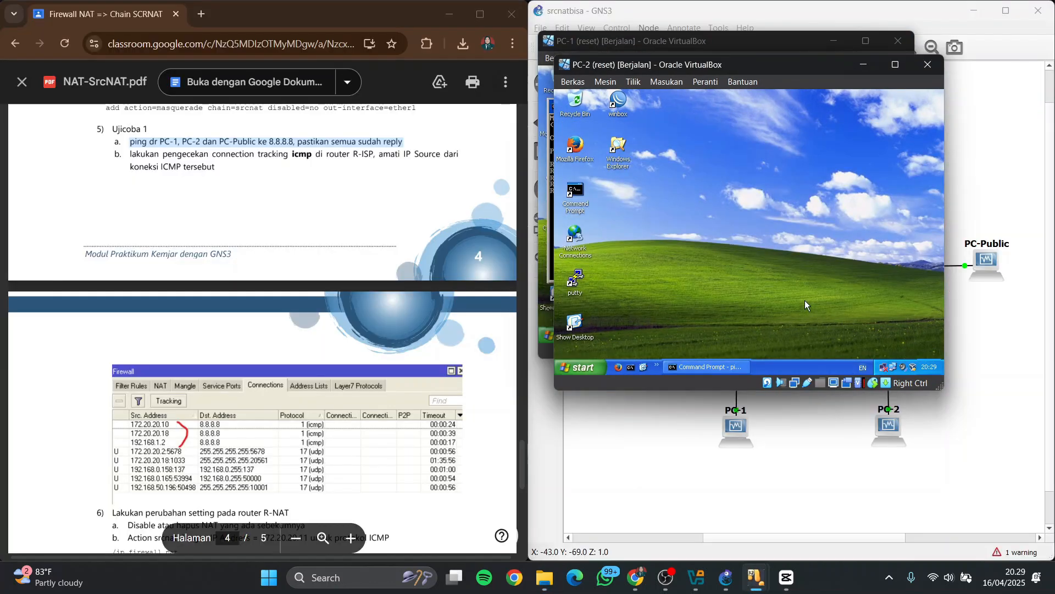
double_click(576, 187)
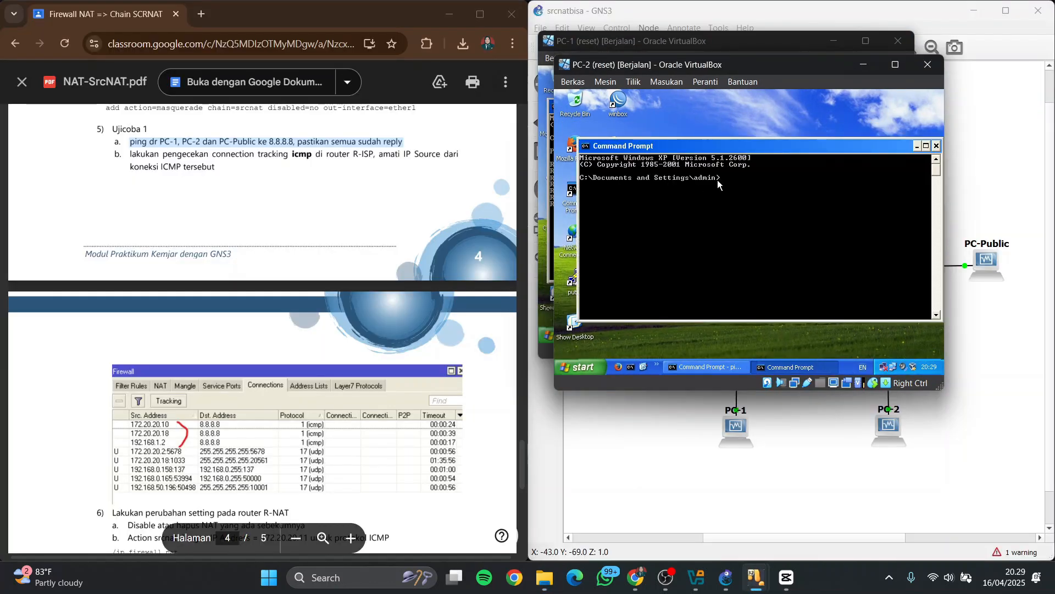
type("ping 8.8.8.8 -t")
key("Return")
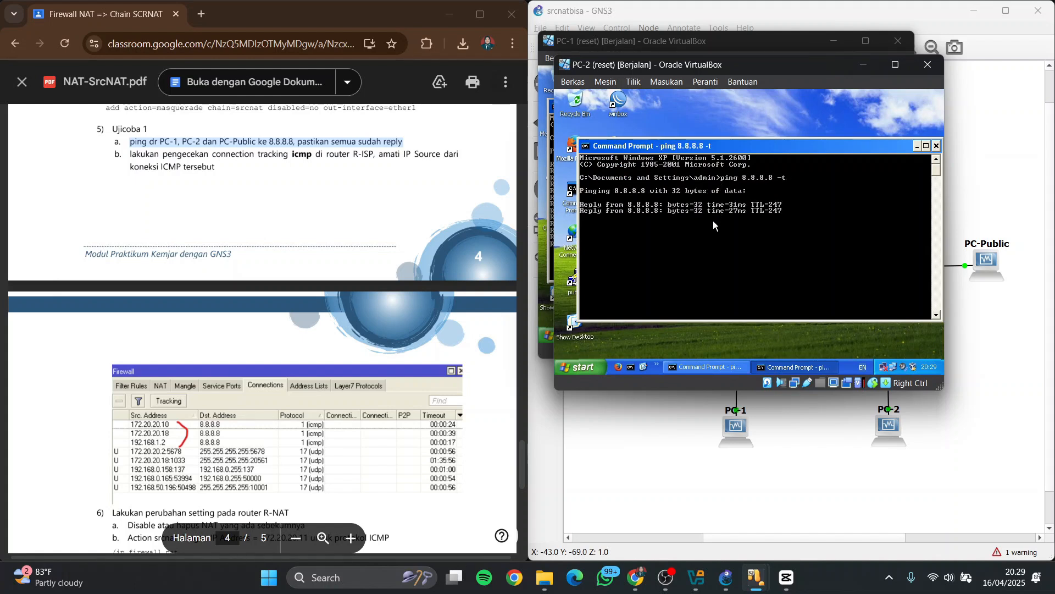
Switch to PC-Public and run a continuous ping to 8.8.8.8 in a Command Prompt
left_click(791, 575)
left_click(608, 344)
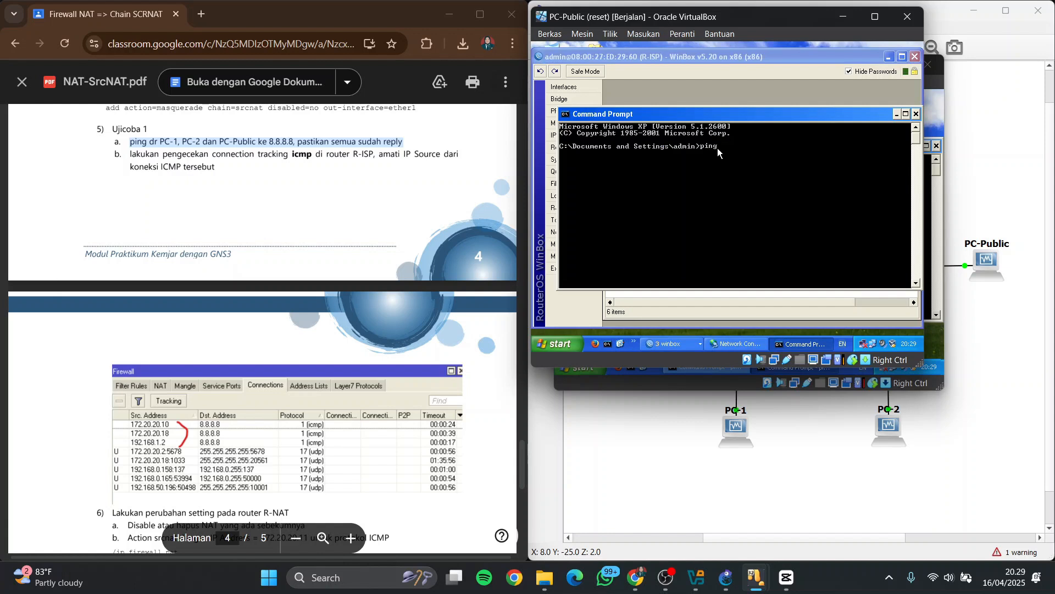
type("ping 8.8.8.8 -t")
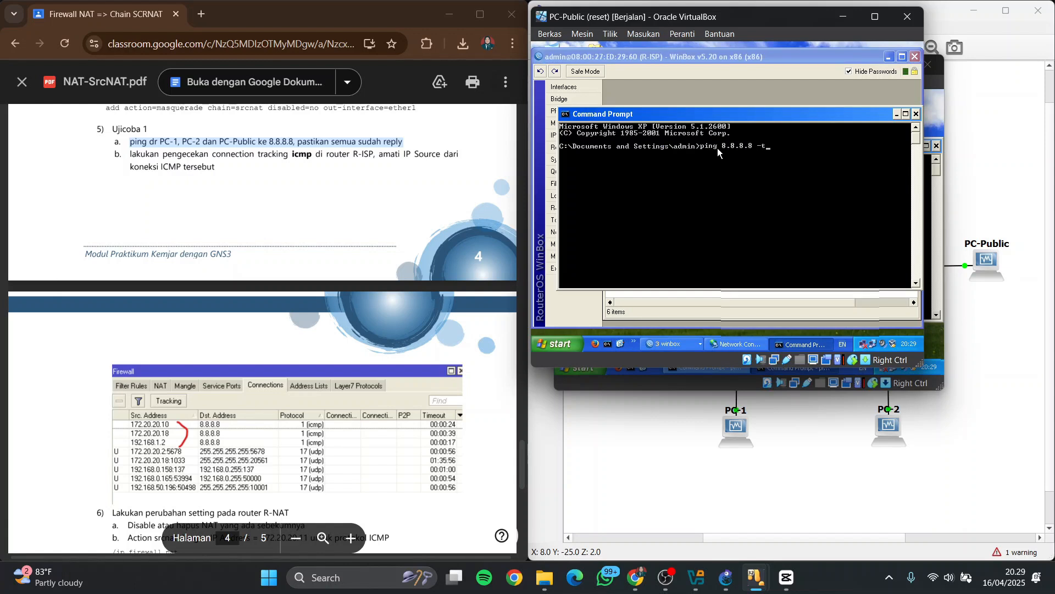
key("Return")
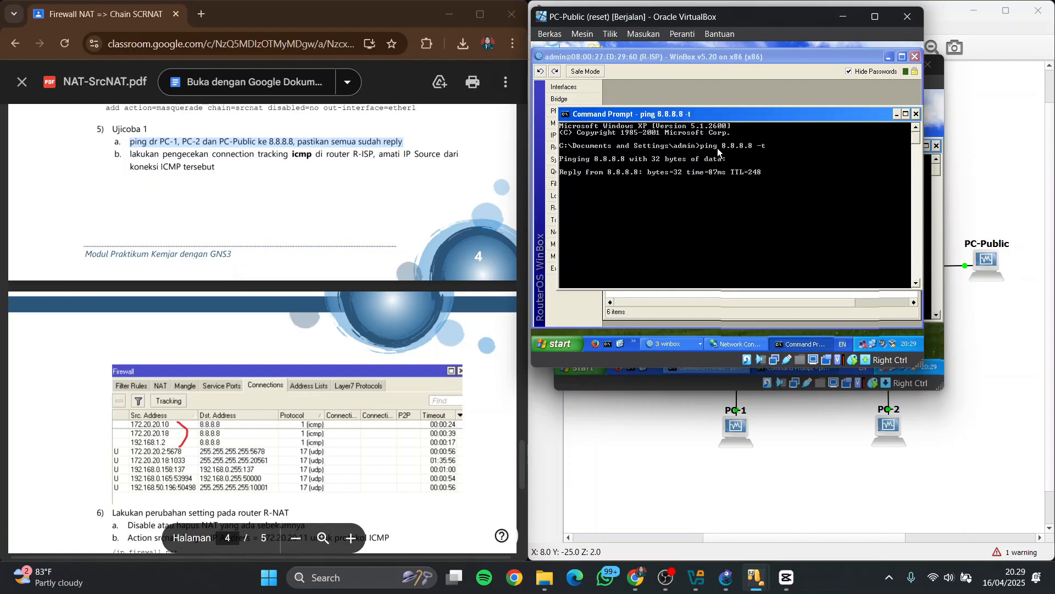
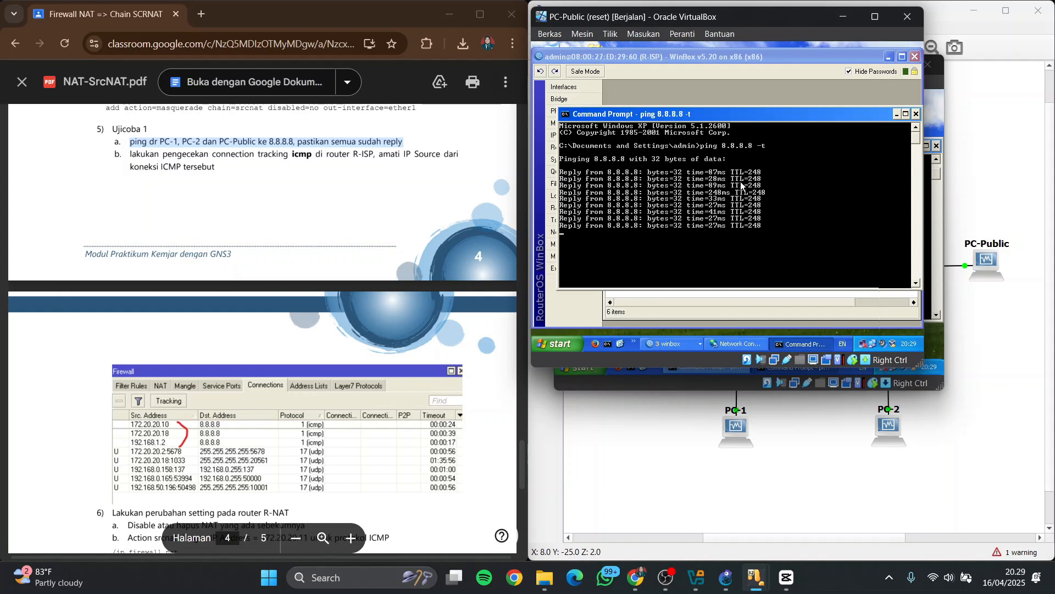
Highlight the PDF's connection tracking instruction and inspect R-ISP's firewall connections sorted by protocol, with the protocol column widened
left_click(854, 90)
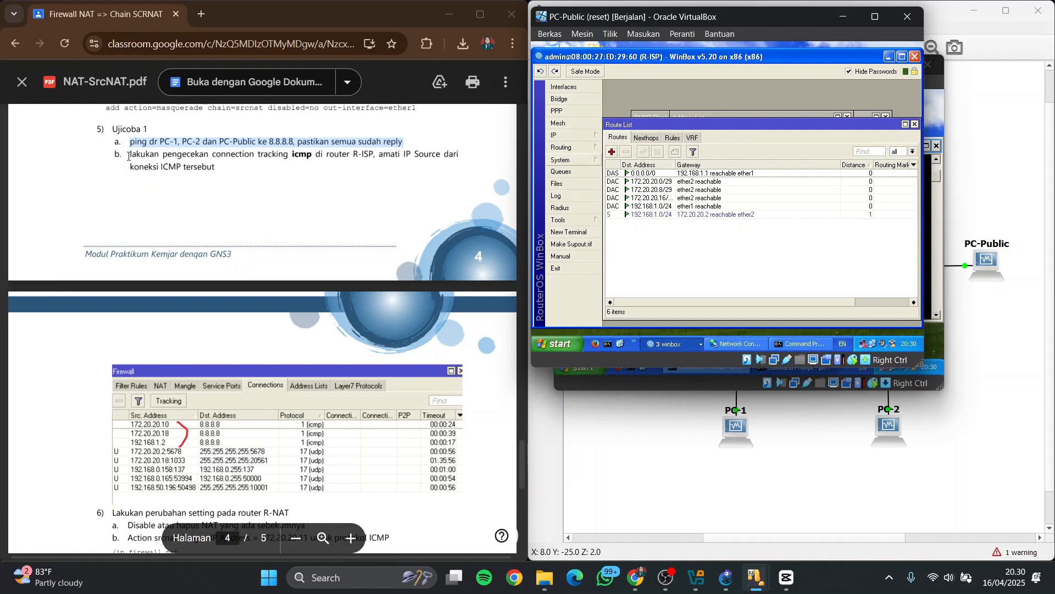
left_click_drag(130, 155, 211, 174)
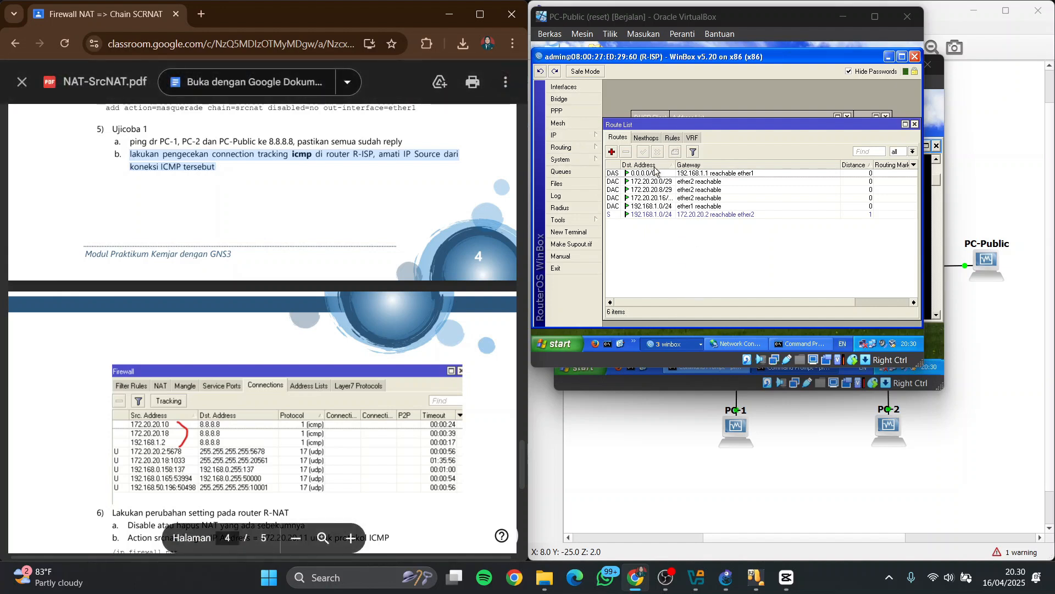
left_click(591, 137)
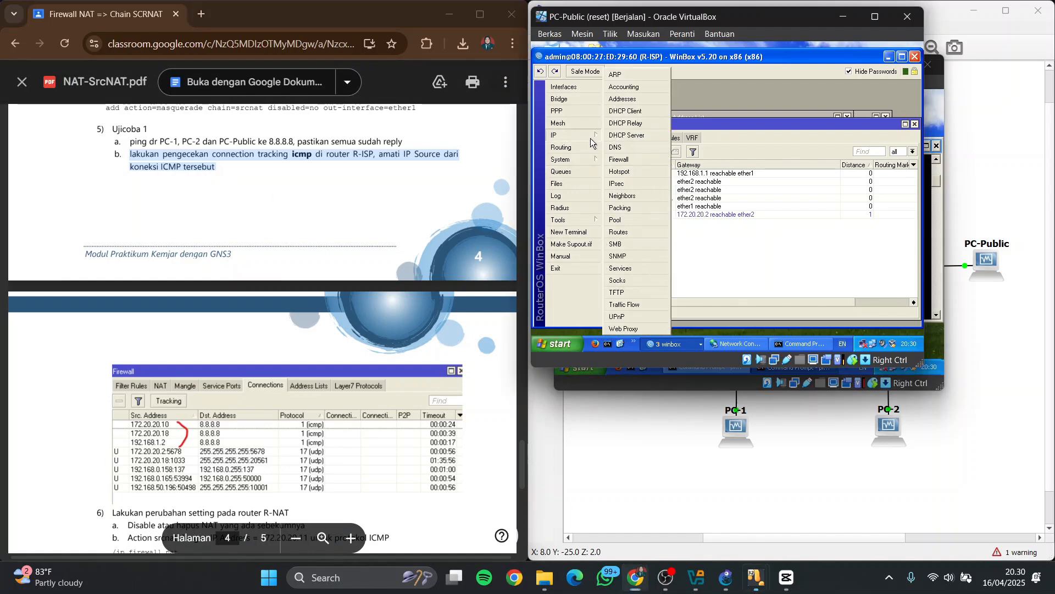
left_click(620, 159)
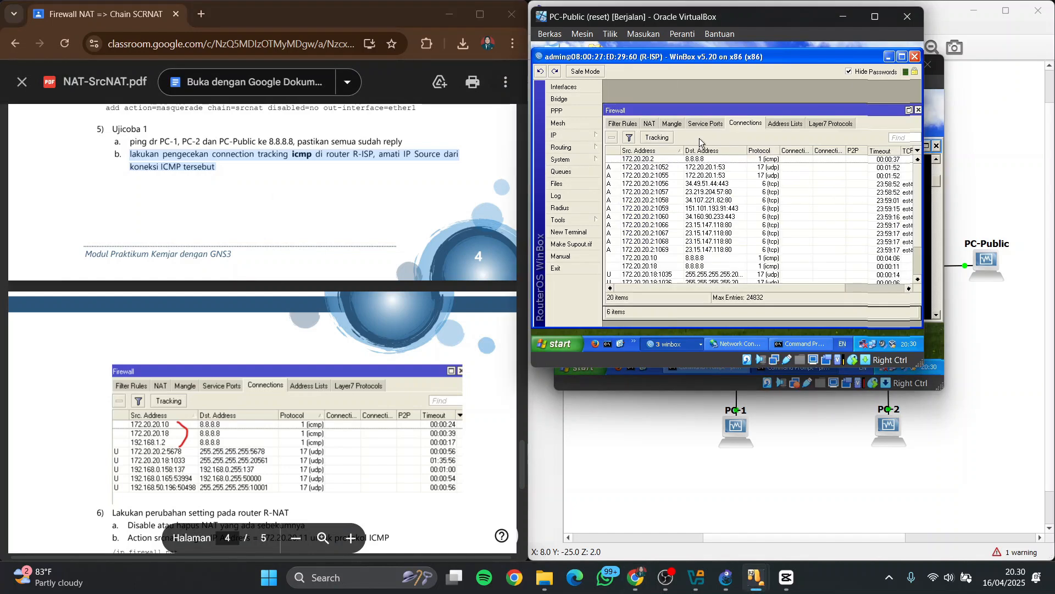
left_click(768, 151)
left_click(764, 218)
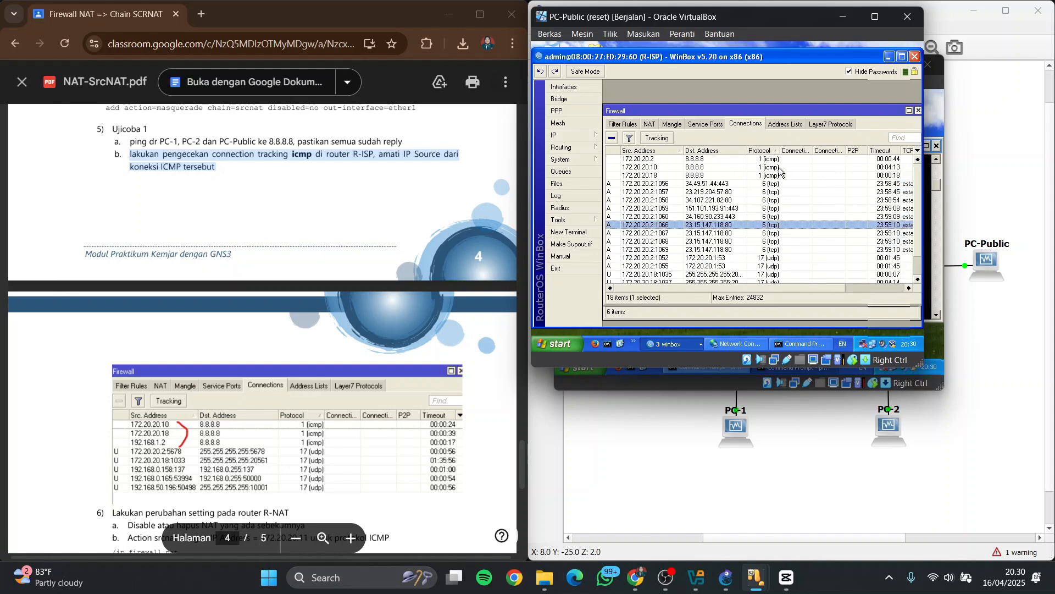
left_click_drag(780, 150, 796, 155)
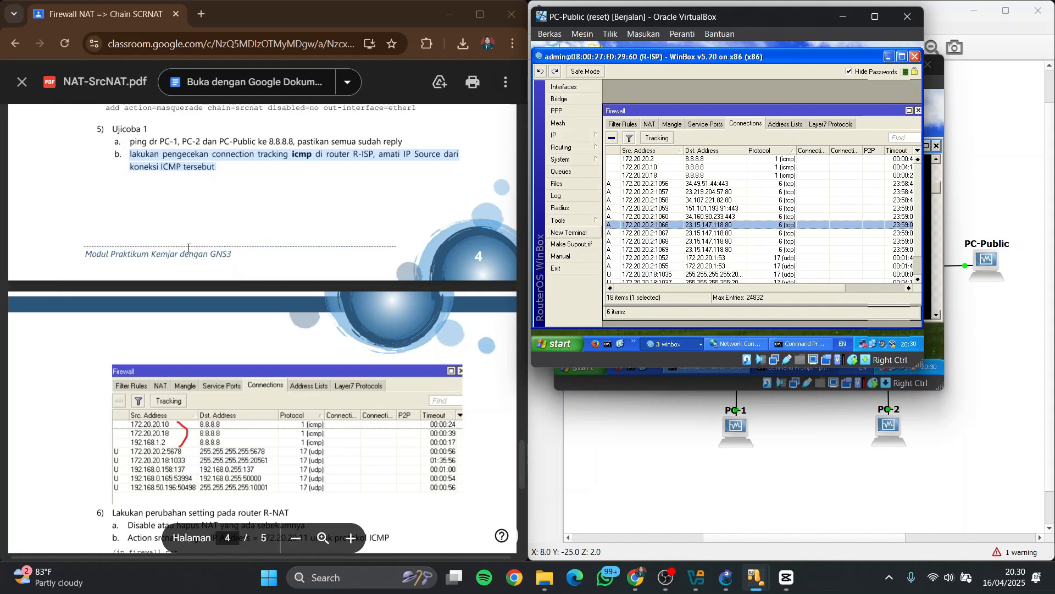
Highlight the PDF's section 6 heading on R-NAT changes, then close R-ISP's firewall window and switch to the R-NAT WinBox session
scroll(188, 248, "down", 5)
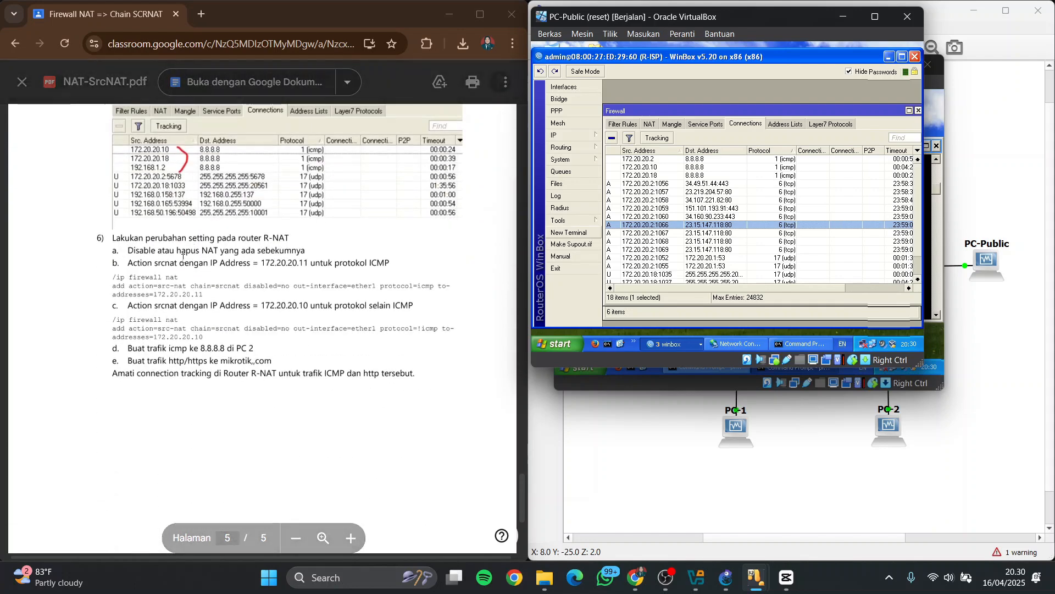
triple_click(118, 237)
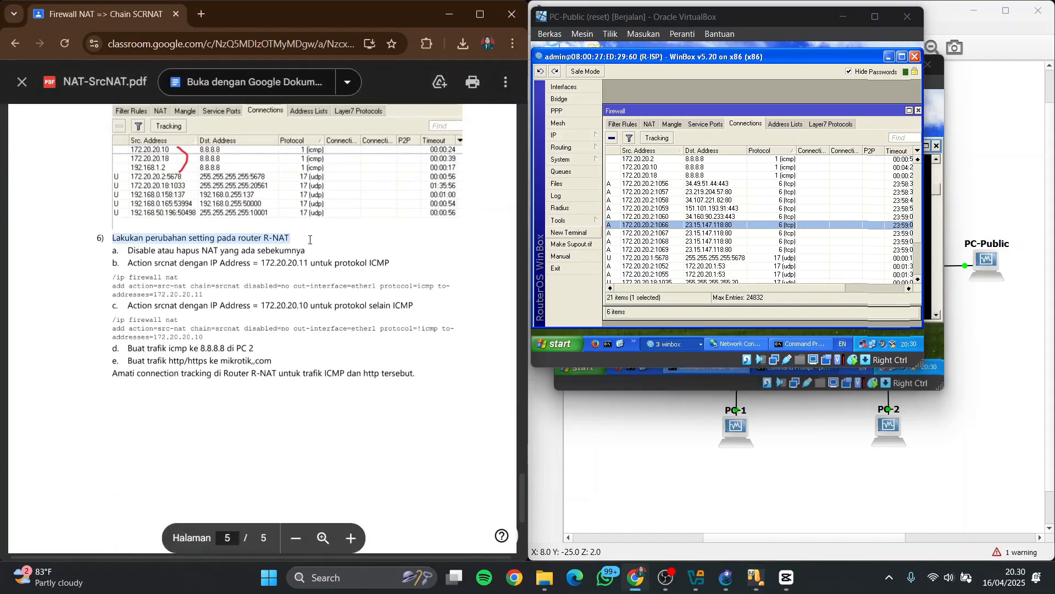
left_click_drag(892, 113, 822, 112)
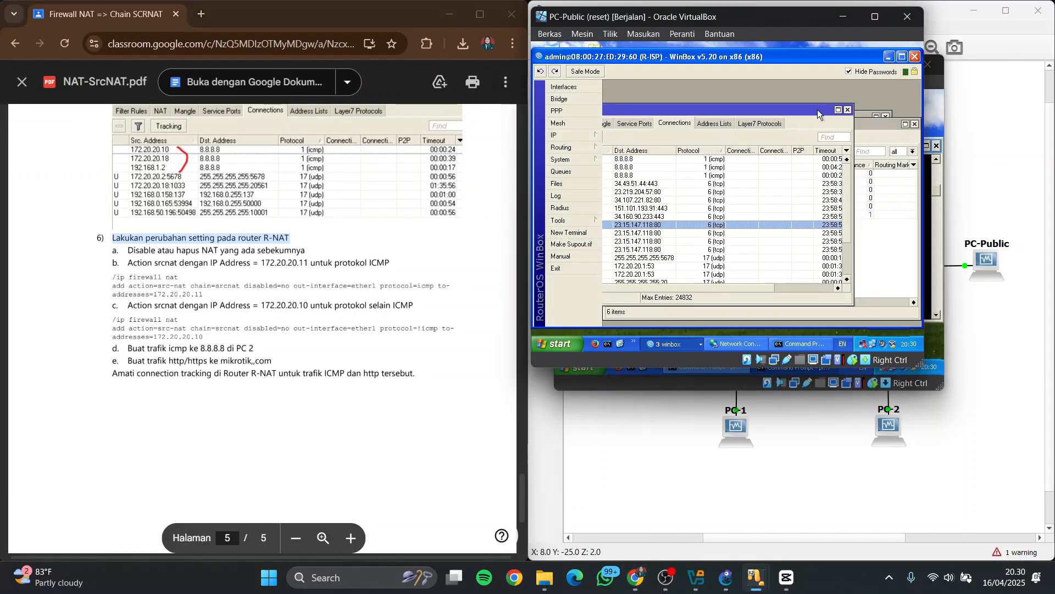
left_click(848, 110)
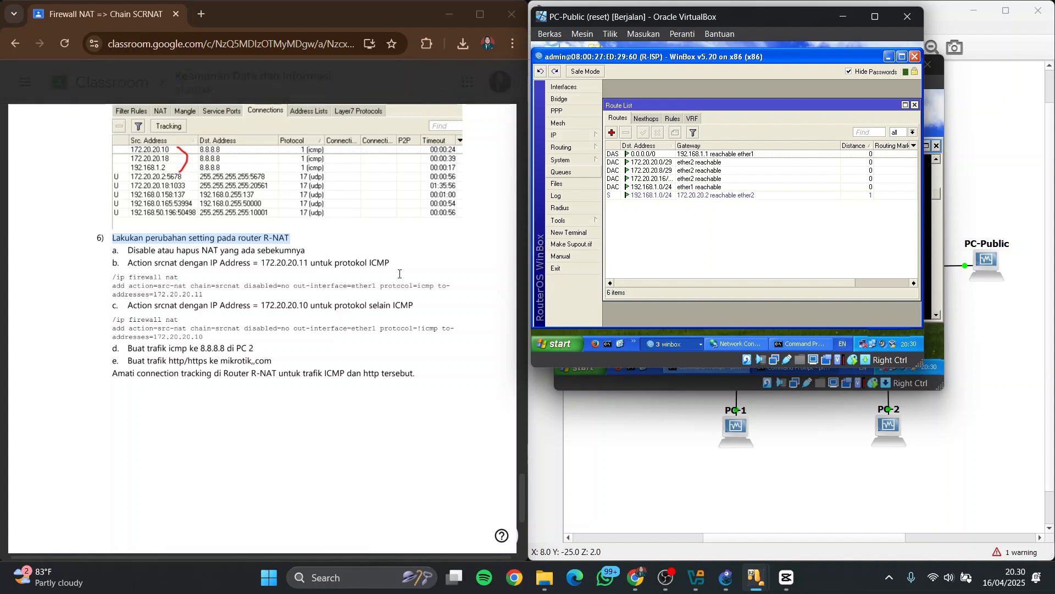
left_click(672, 344)
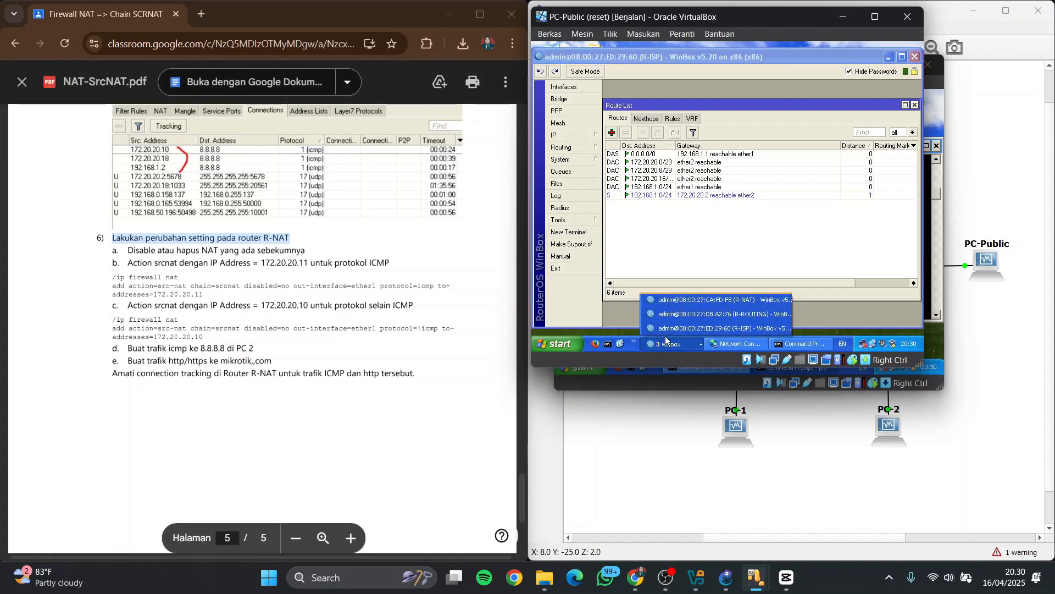
left_click(698, 301)
Highlight the PDF's instruction about the previous NAT and disable the existing srcnat rule in R-NAT's firewall
left_click_drag(128, 250, 338, 250)
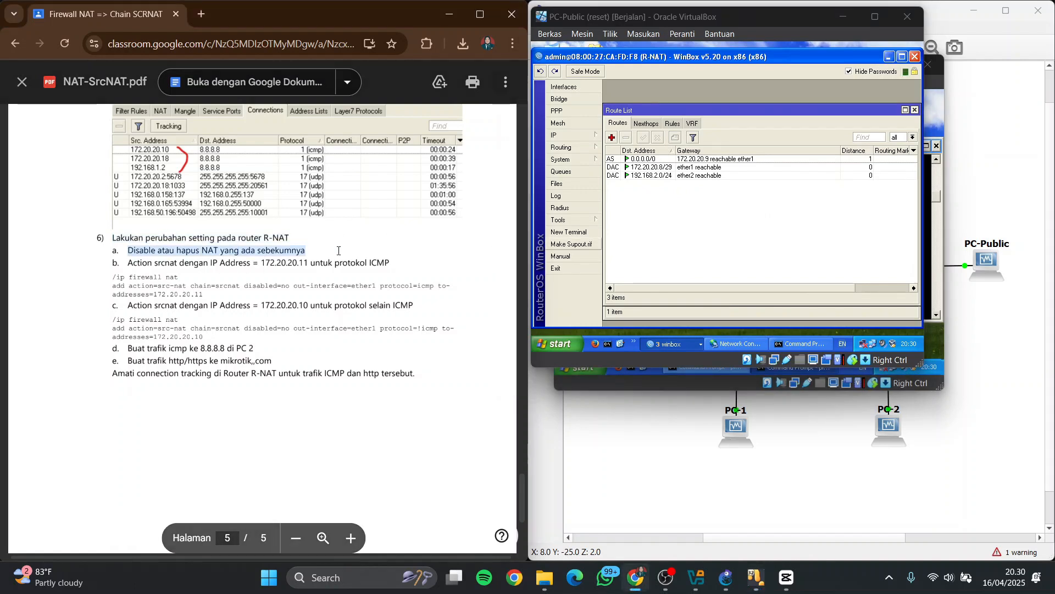
left_click(587, 146)
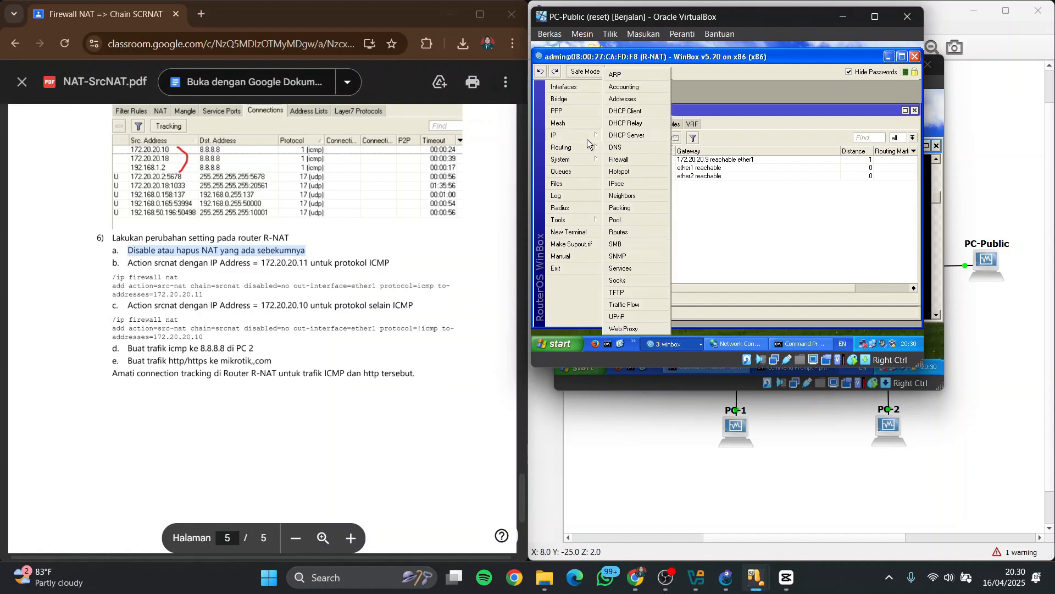
left_click(624, 163)
left_click(644, 174)
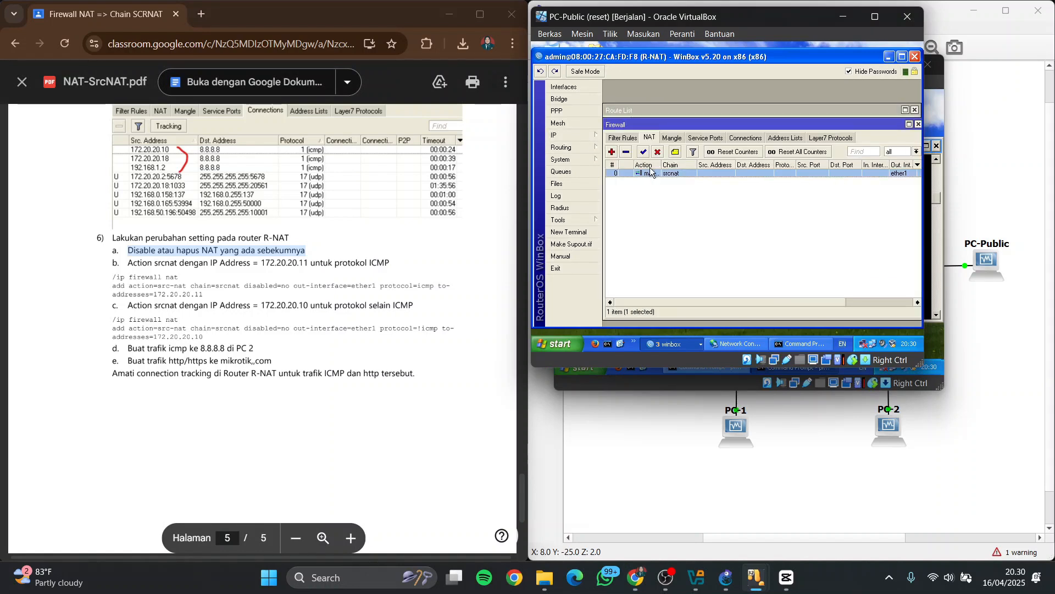
left_click(656, 154)
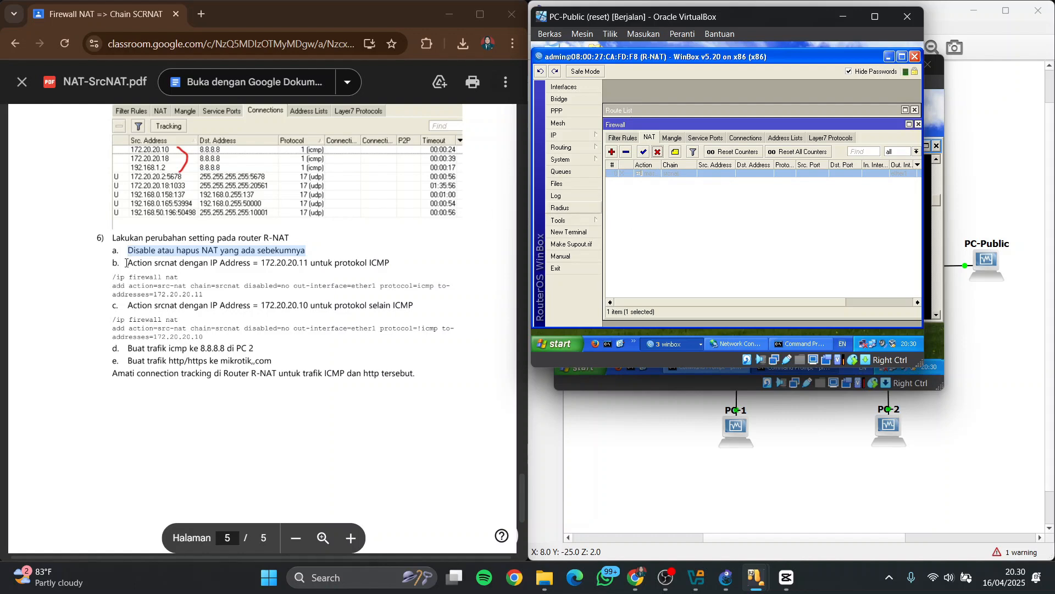
Highlight the PDF's ICMP srcnat instruction and start a new NAT rule on R-NAT with the action src-nat
left_click_drag(126, 265, 395, 261)
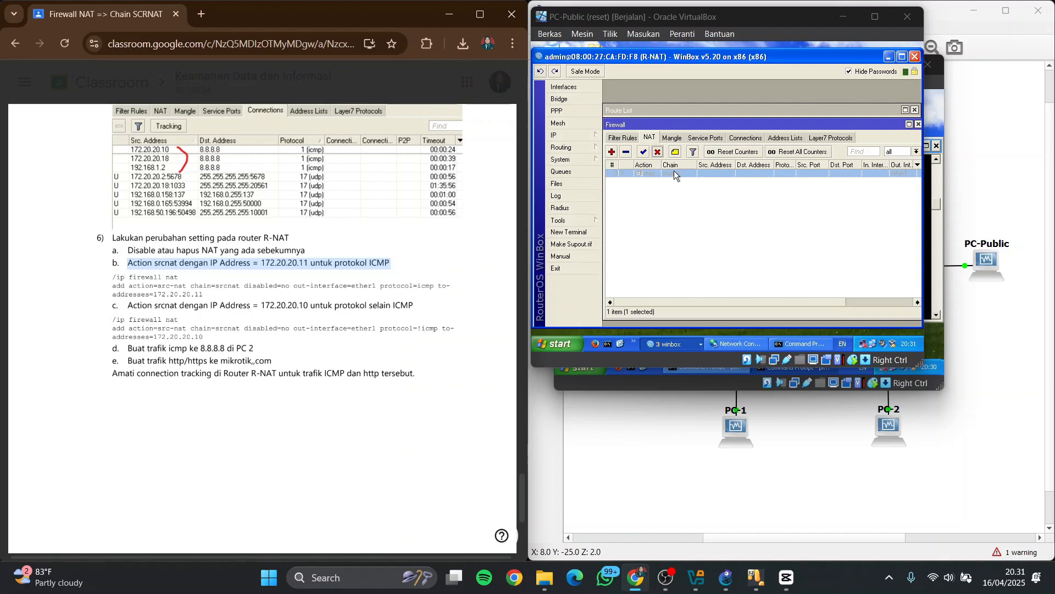
left_click(611, 152)
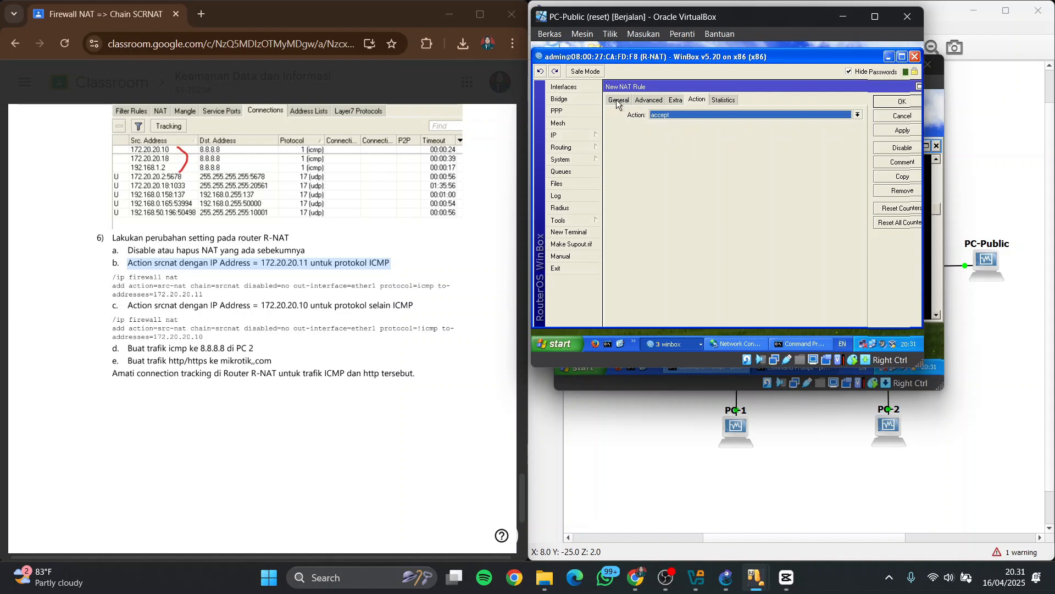
left_click(691, 114)
left_click(688, 212)
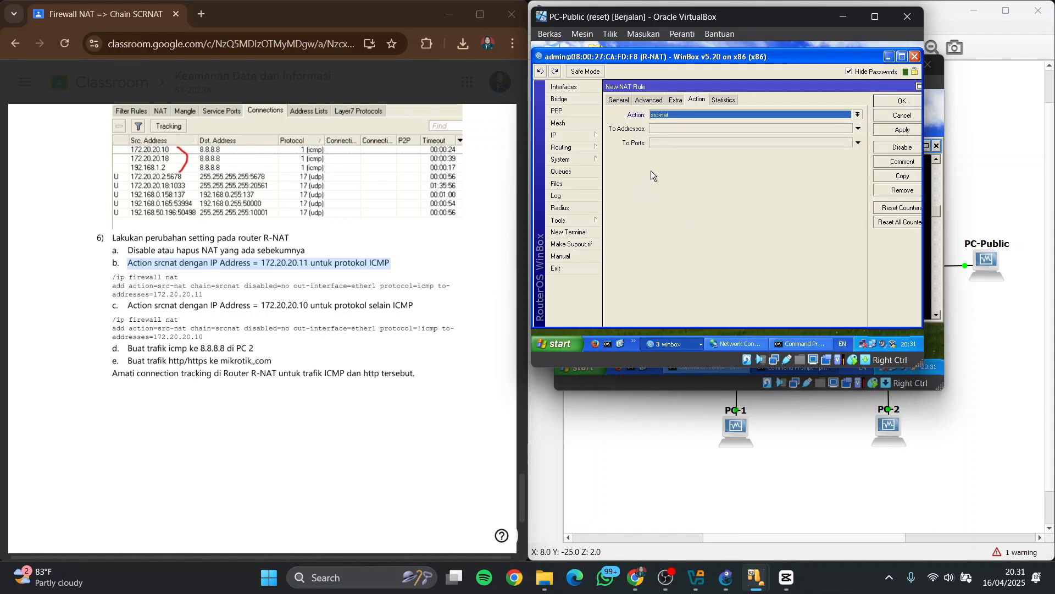
Set the new srcnat rule's outgoing interface to ether1 and its protocol to icmp
left_click(619, 100)
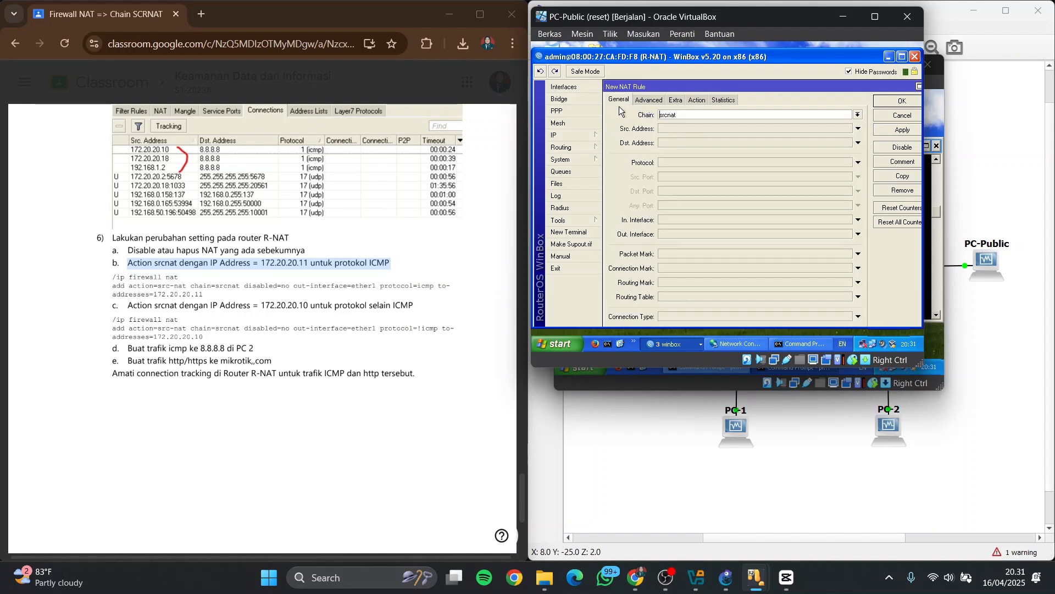
left_click(700, 233)
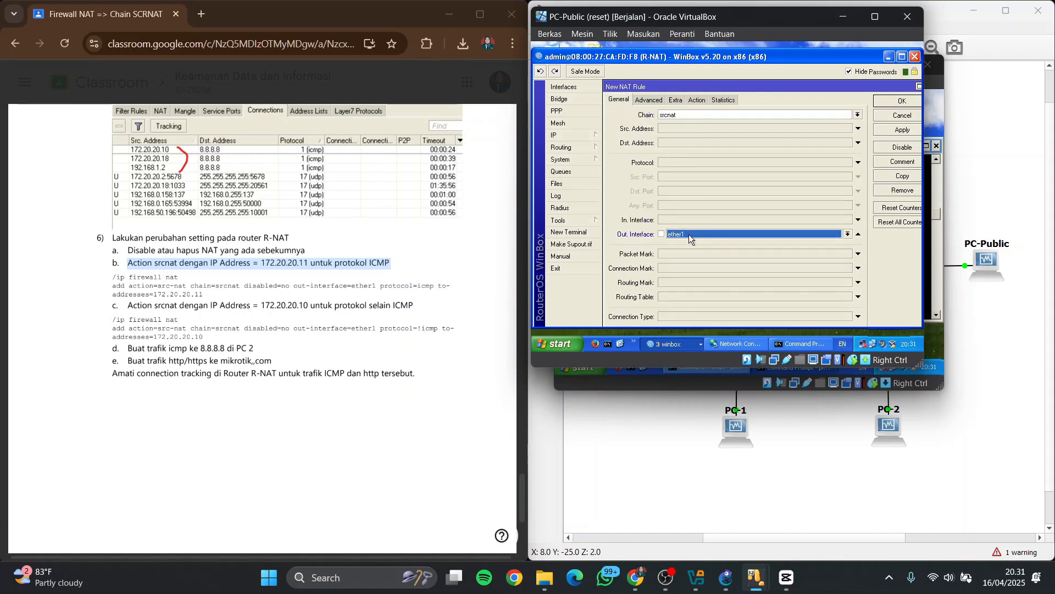
left_click(680, 163)
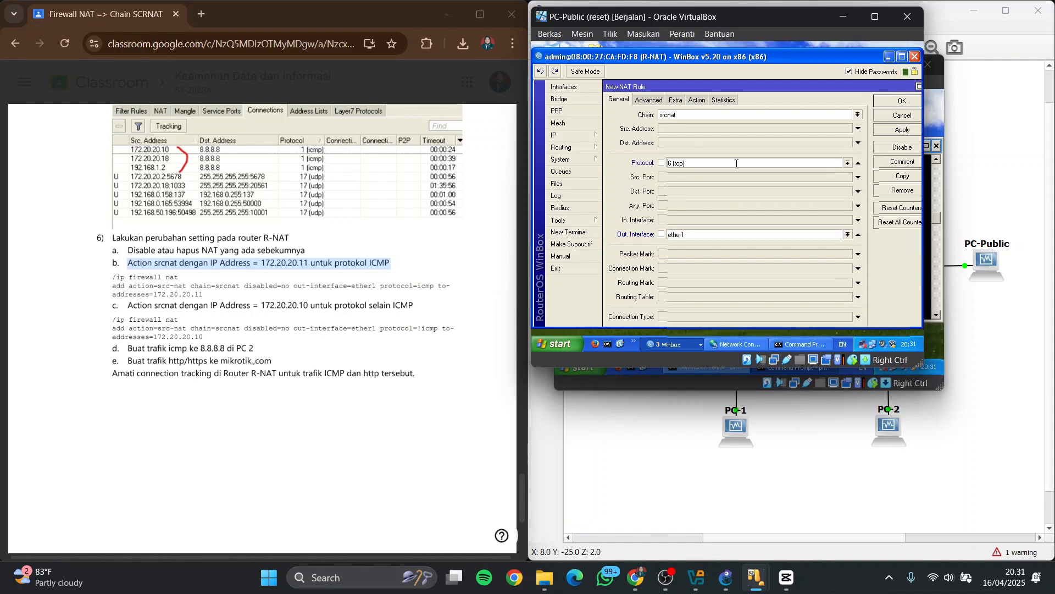
left_click(848, 163)
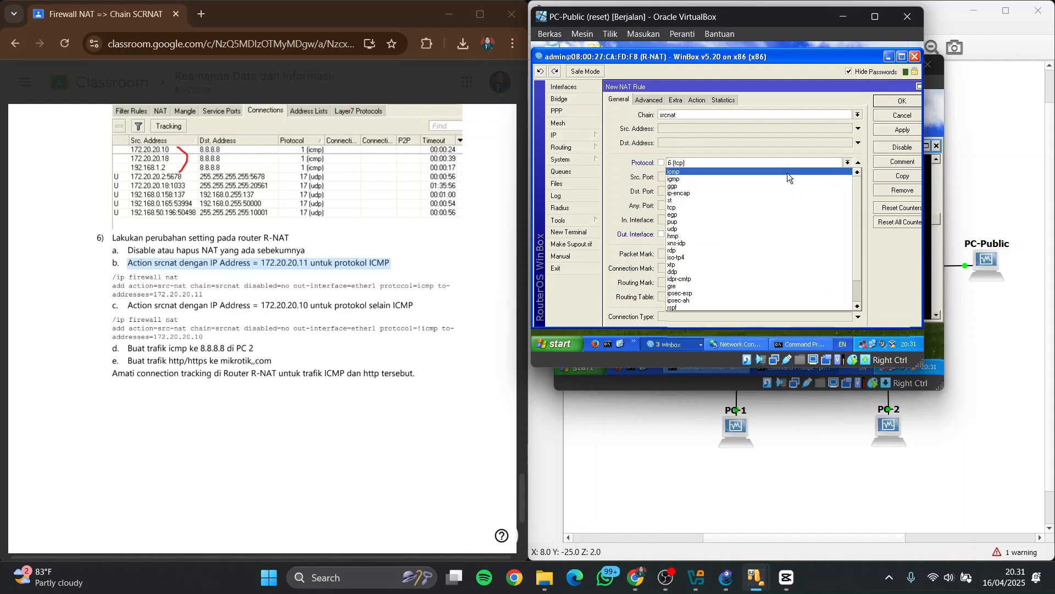
left_click(787, 172)
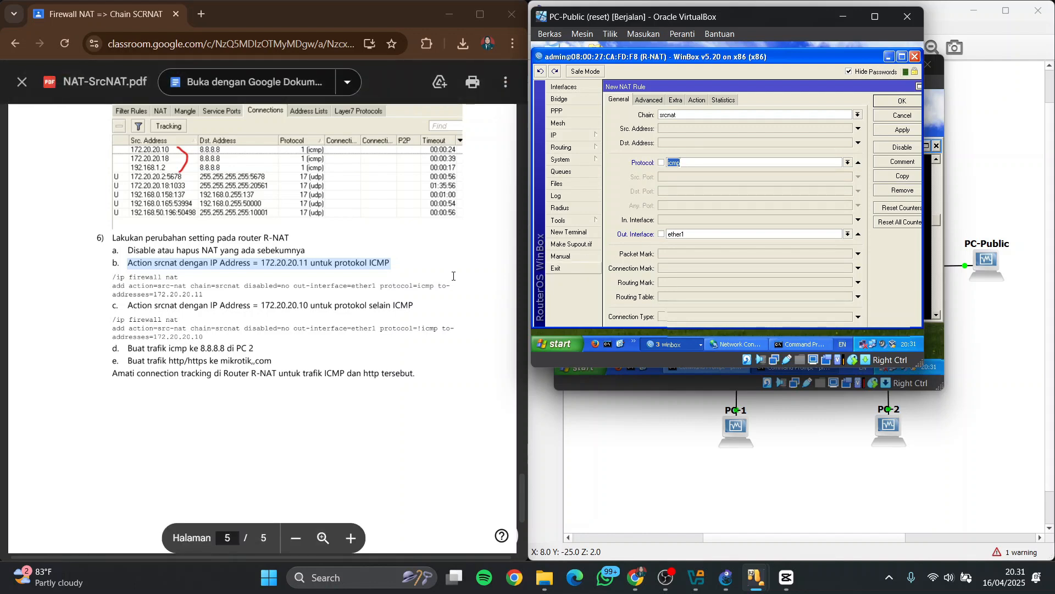
Set the ICMP rule's translated source address to 172.20.20.11 and save the rule
left_click(695, 100)
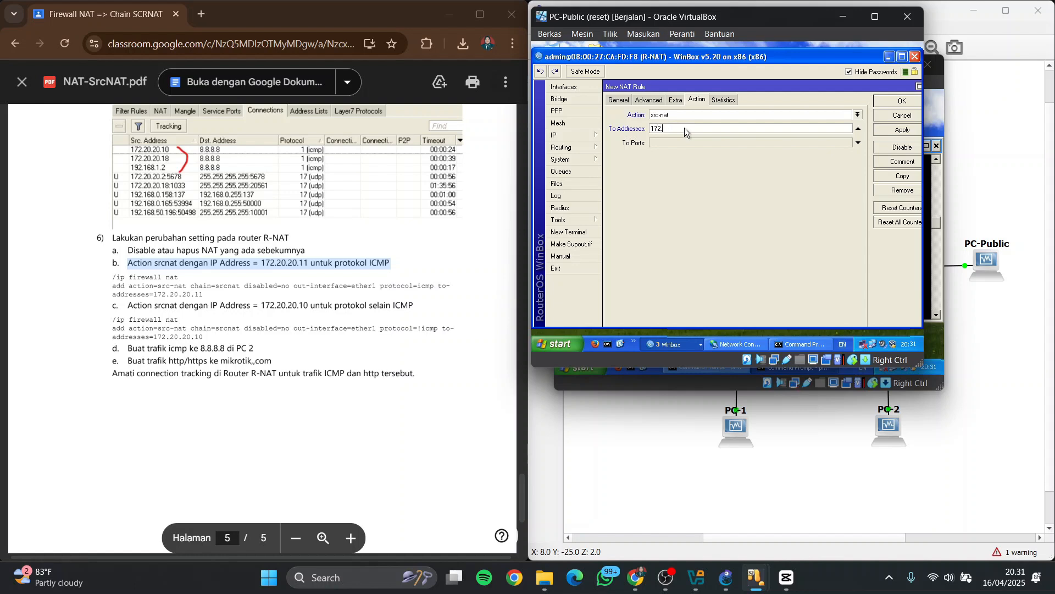
type("172.20.20.")
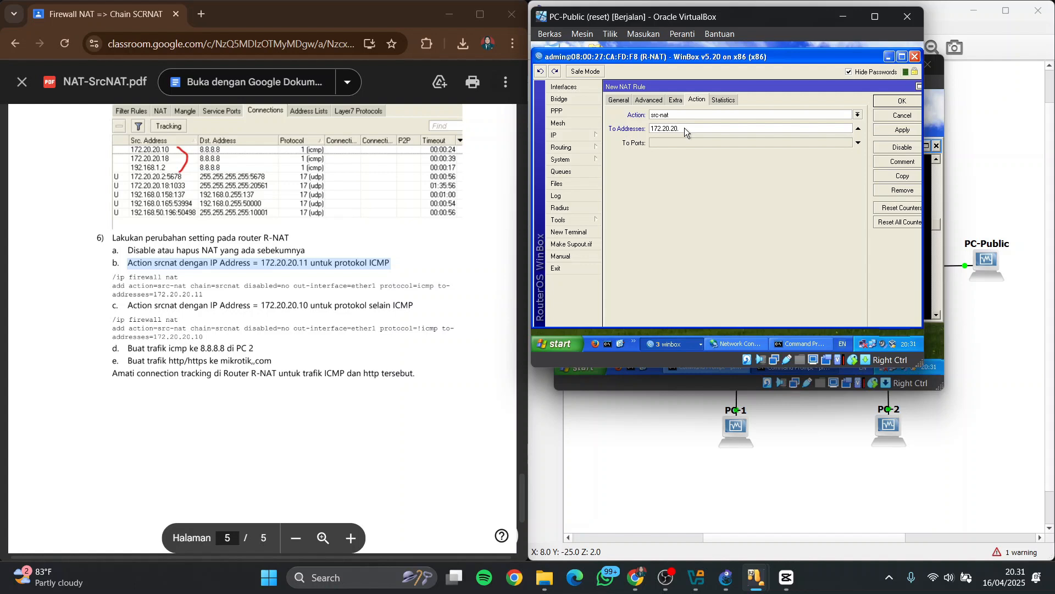
type("11")
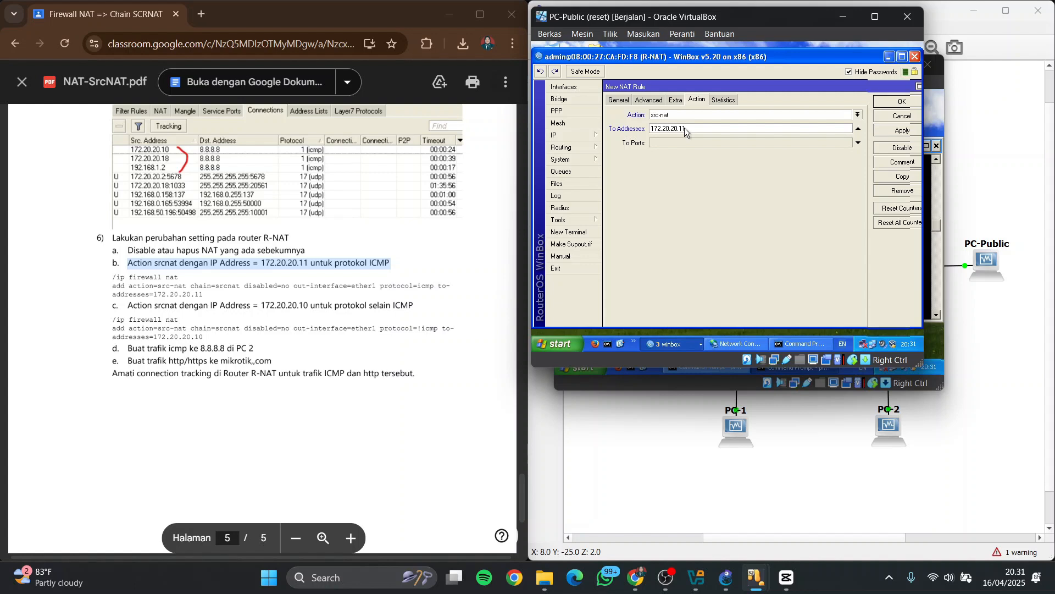
left_click(898, 103)
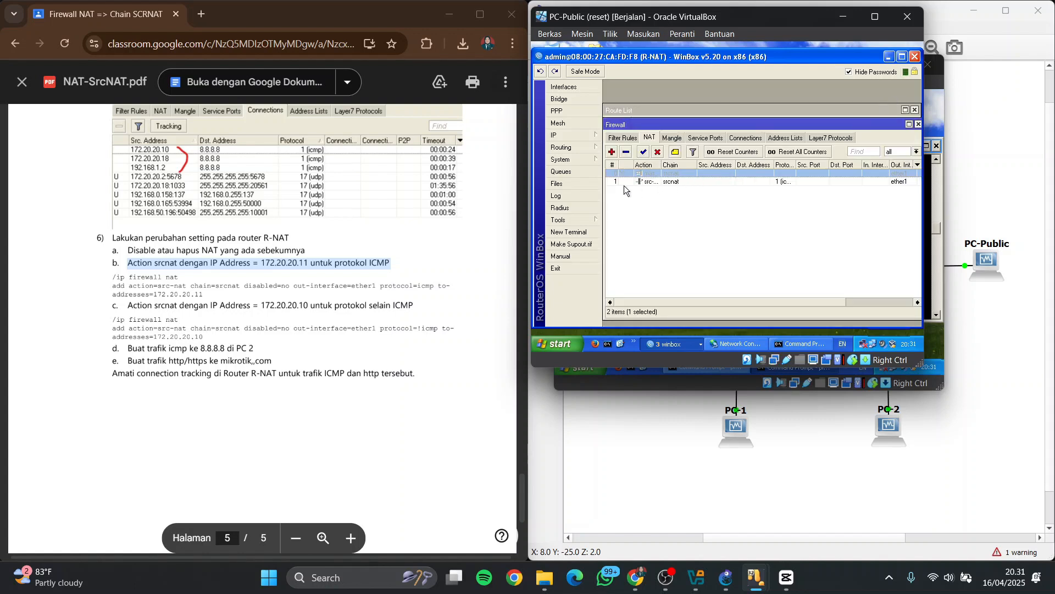
Highlight the PDF's non-ICMP instruction and start a new srcnat rule with outgoing interface ether1, matching every protocol except icmp
left_click_drag(127, 306, 439, 307)
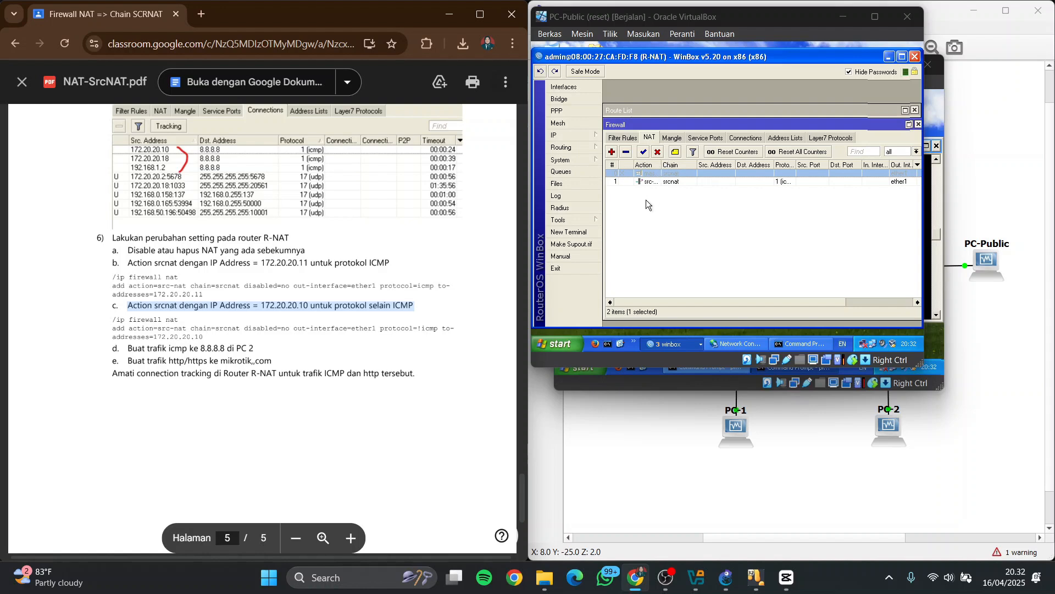
left_click(612, 153)
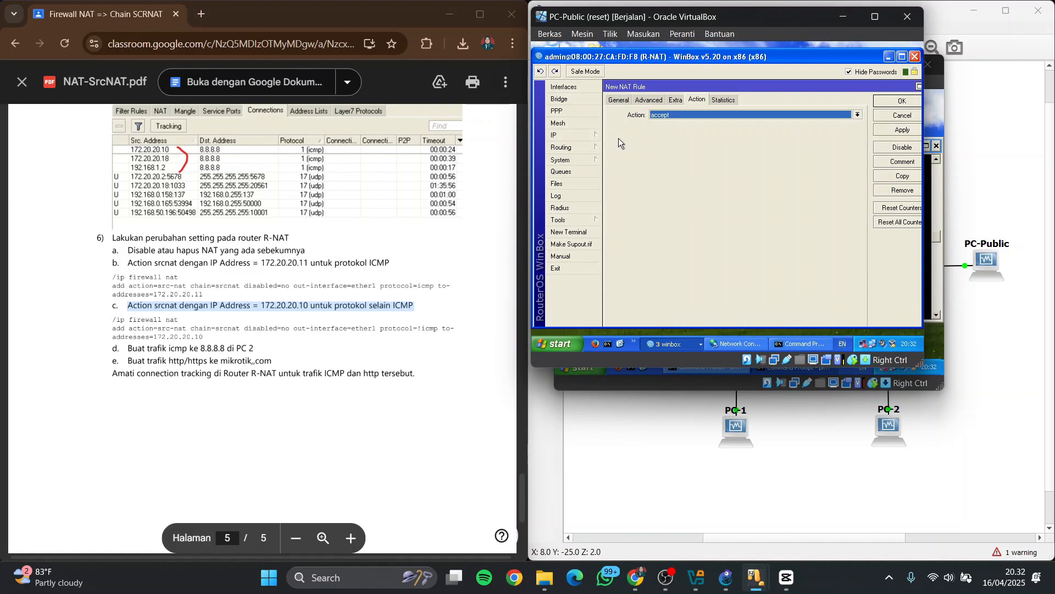
left_click(619, 99)
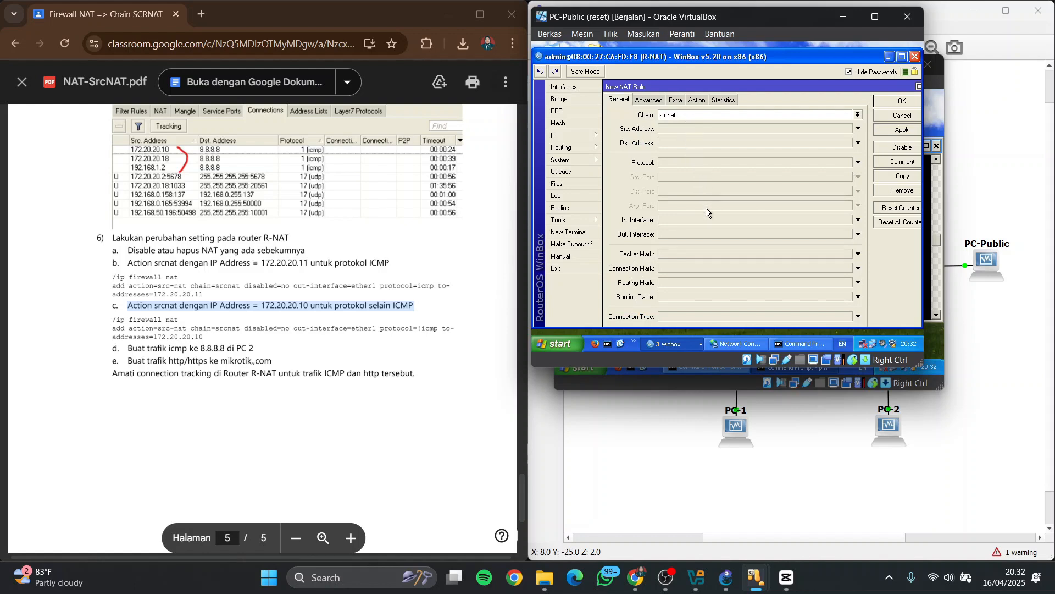
left_click(701, 233)
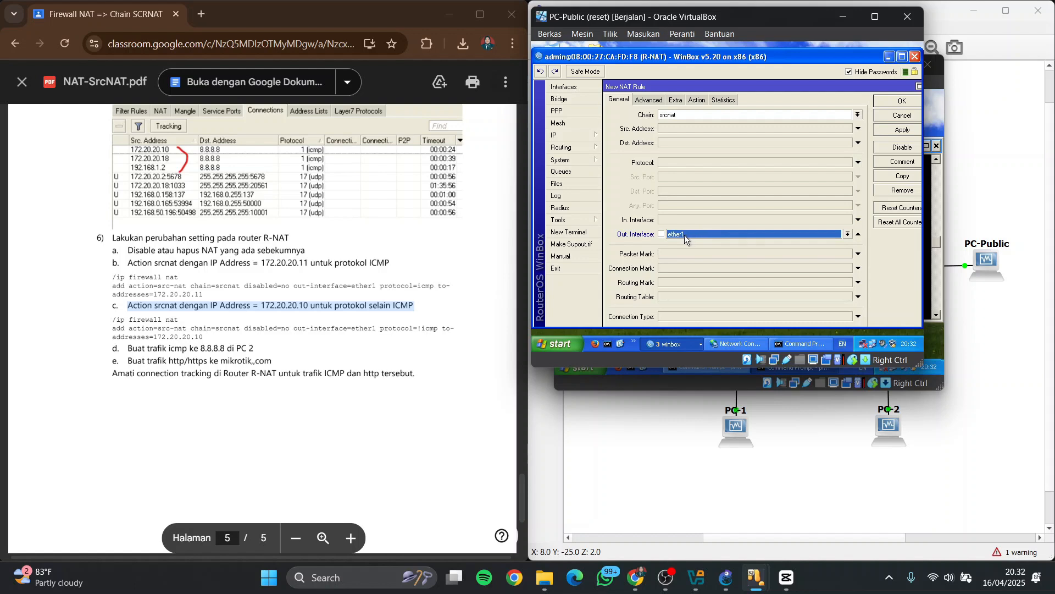
left_click(691, 162)
left_click(848, 162)
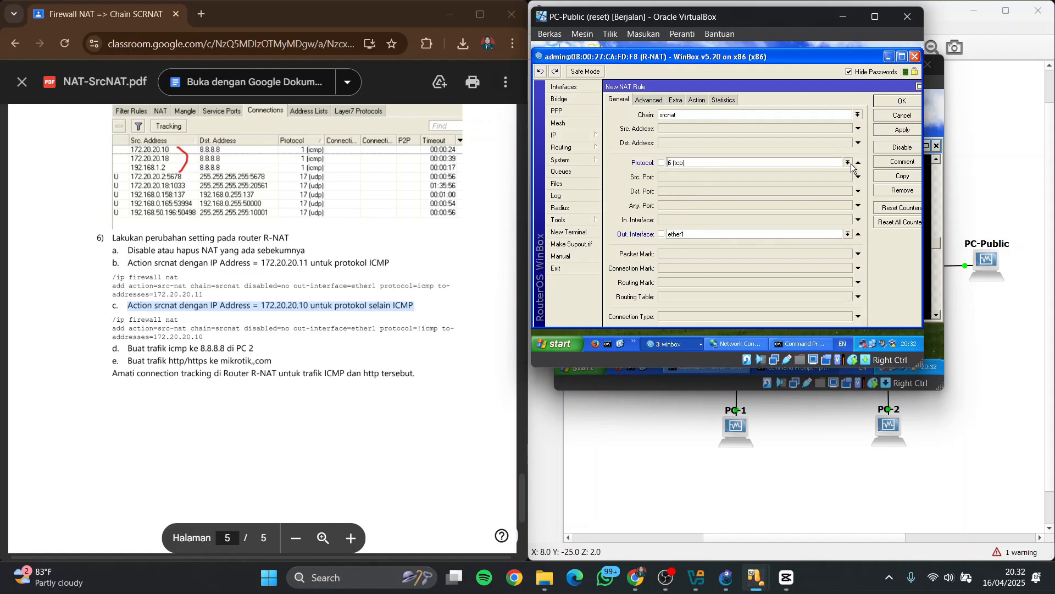
left_click(803, 173)
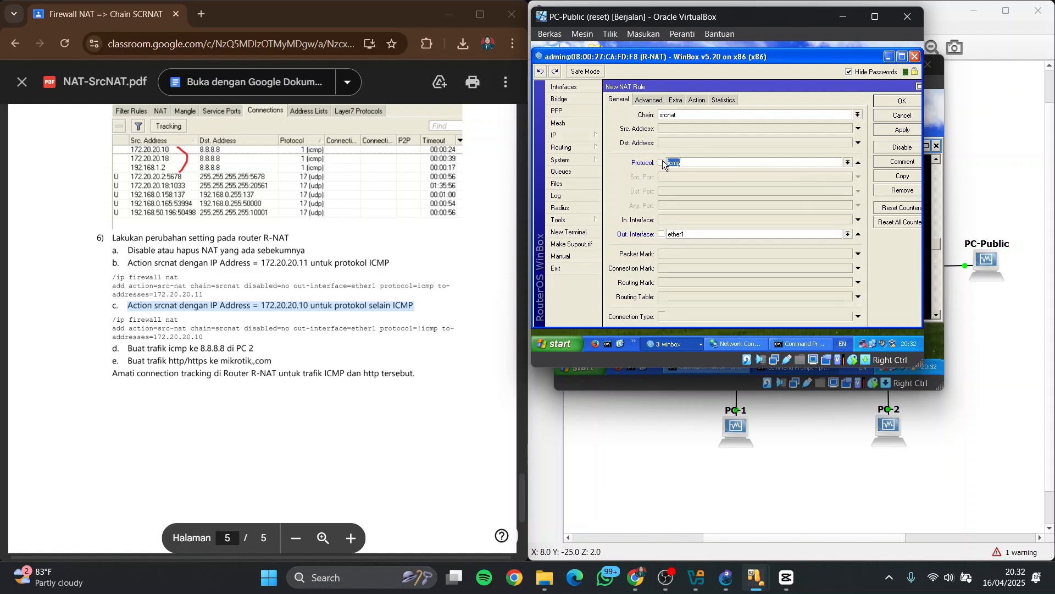
left_click(661, 162)
Give the non-ICMP srcnat rule the action src-nat with translated source address 172.20.20.10 and save it
left_click(694, 100)
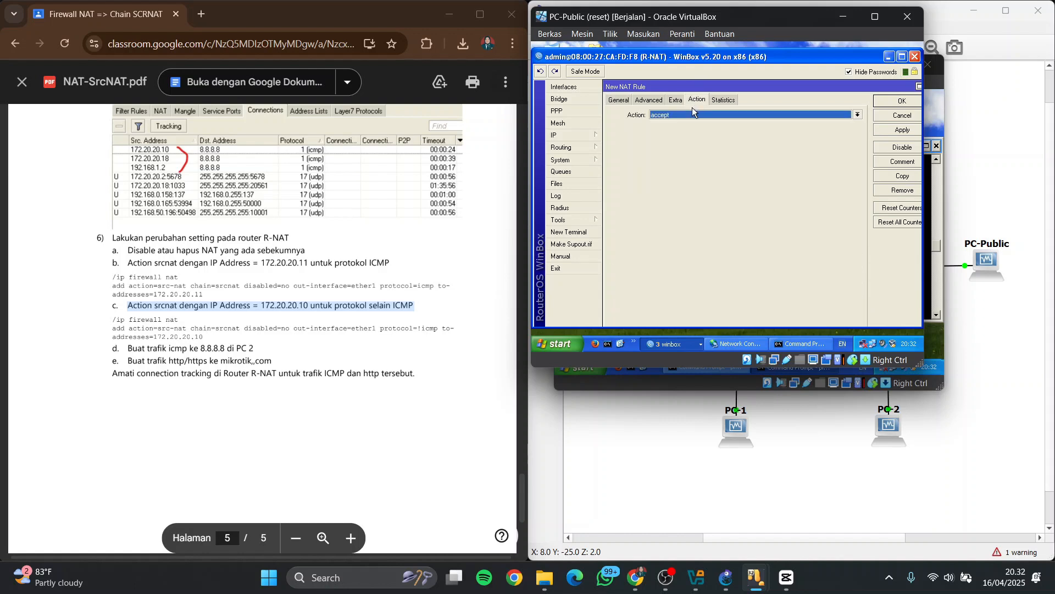
left_click(692, 113)
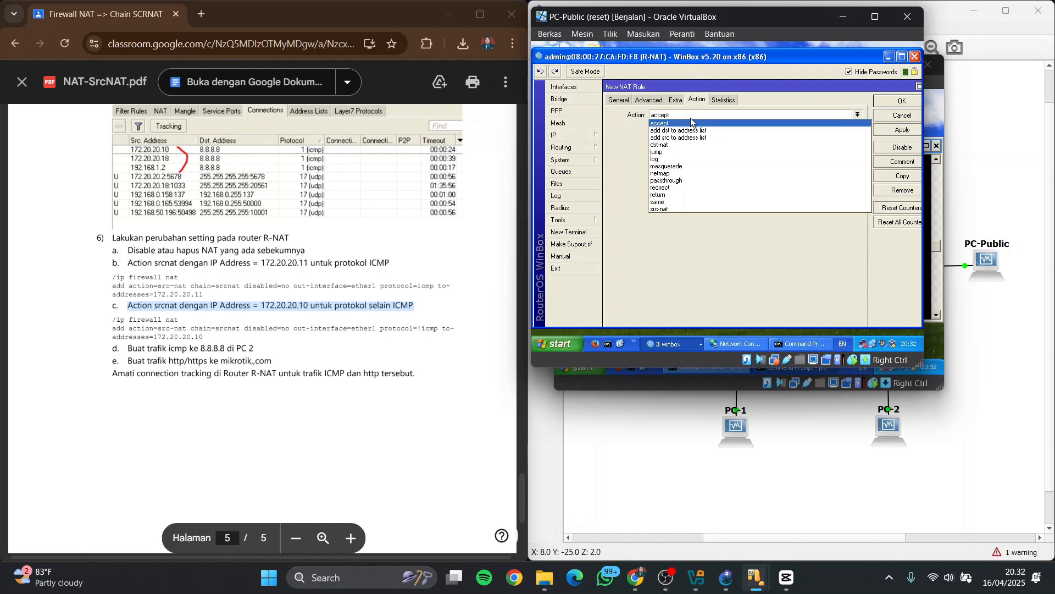
left_click(691, 211)
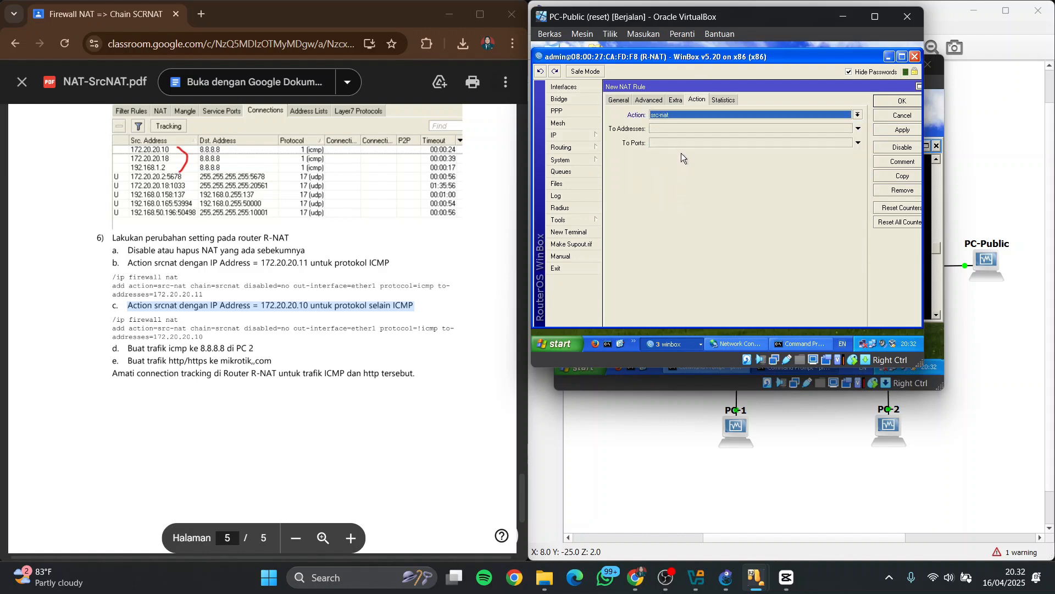
left_click(687, 127)
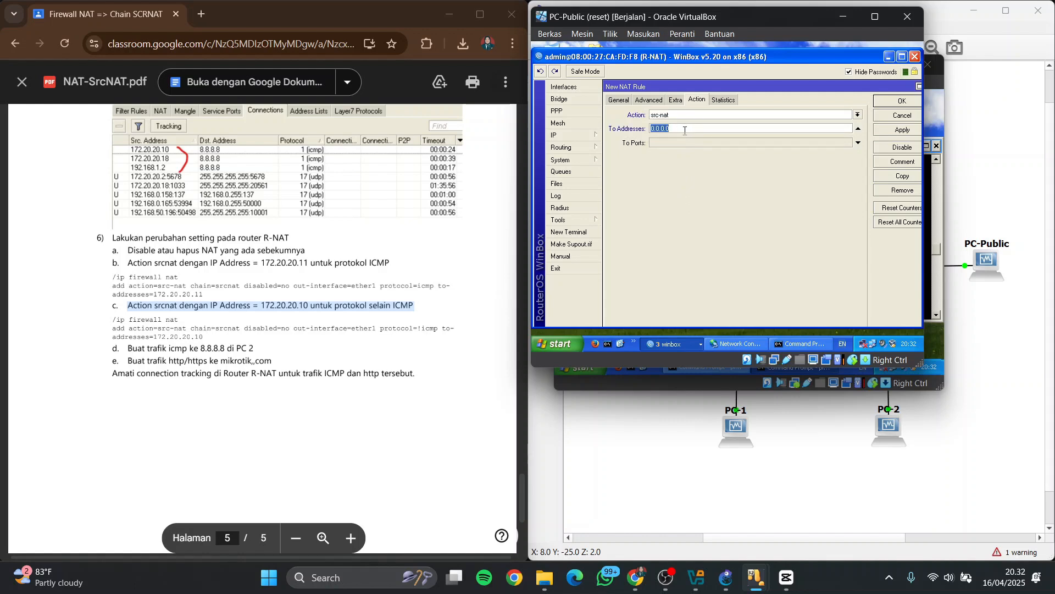
key("BackSpace")
type("172.20.20")
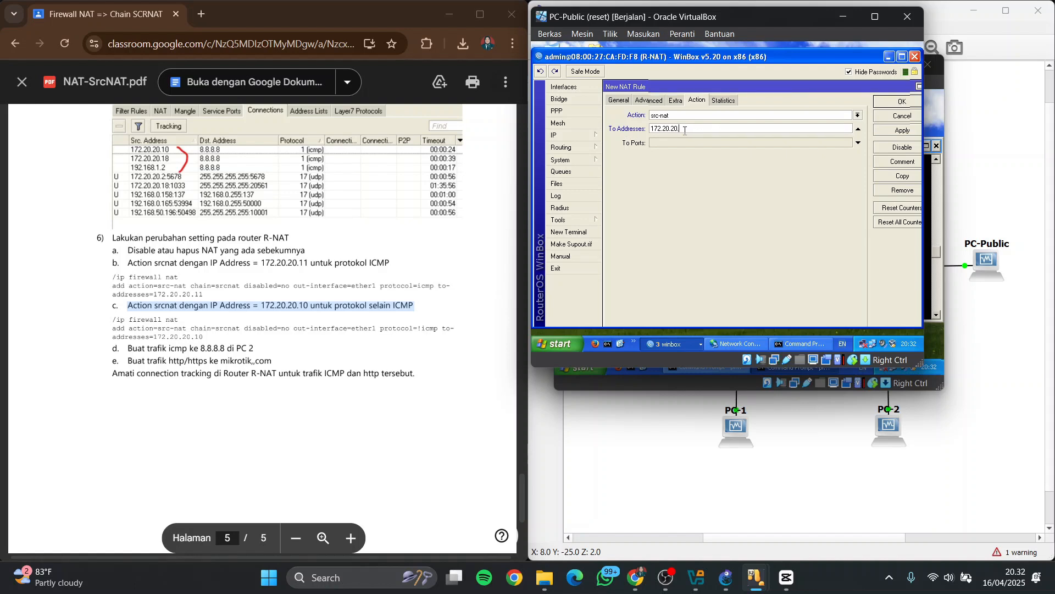
type(".10")
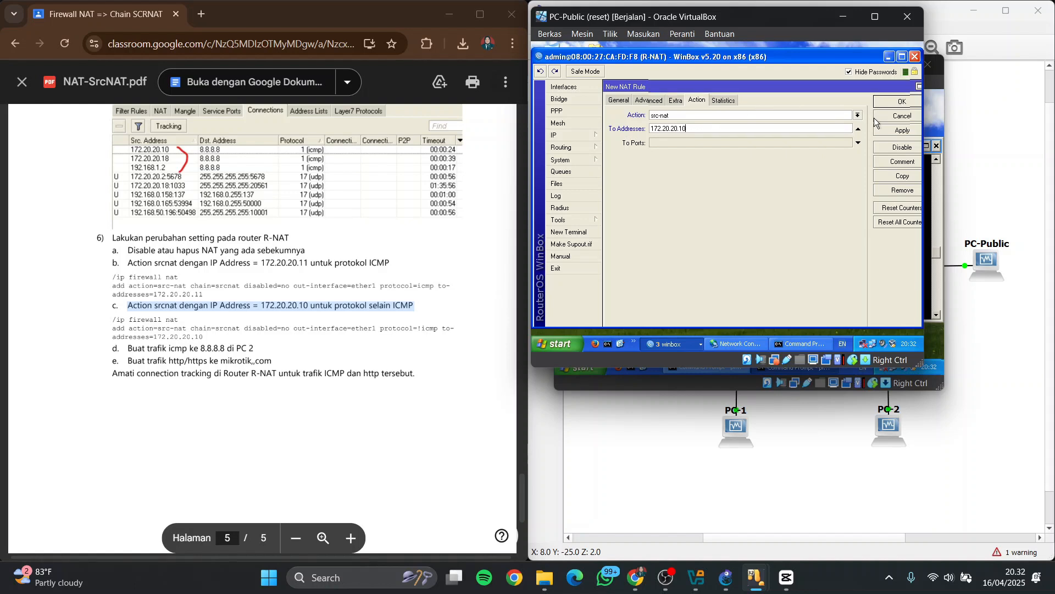
left_click(902, 101)
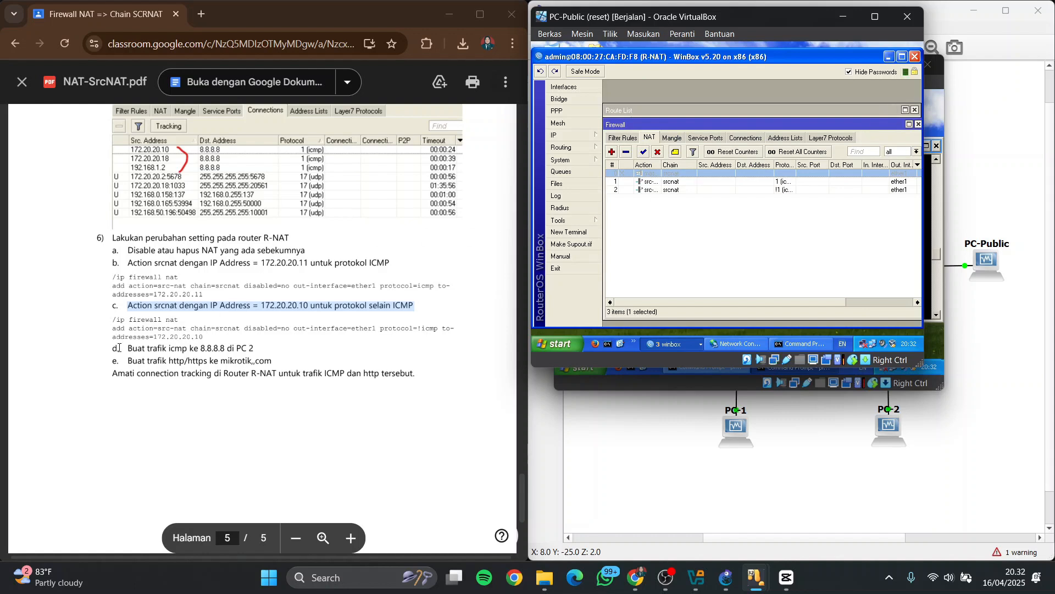
Highlight the PDF's instruction for ICMP traffic to 8.8.8.8 and close the front ping window on PC-2
left_click_drag(119, 348, 305, 344)
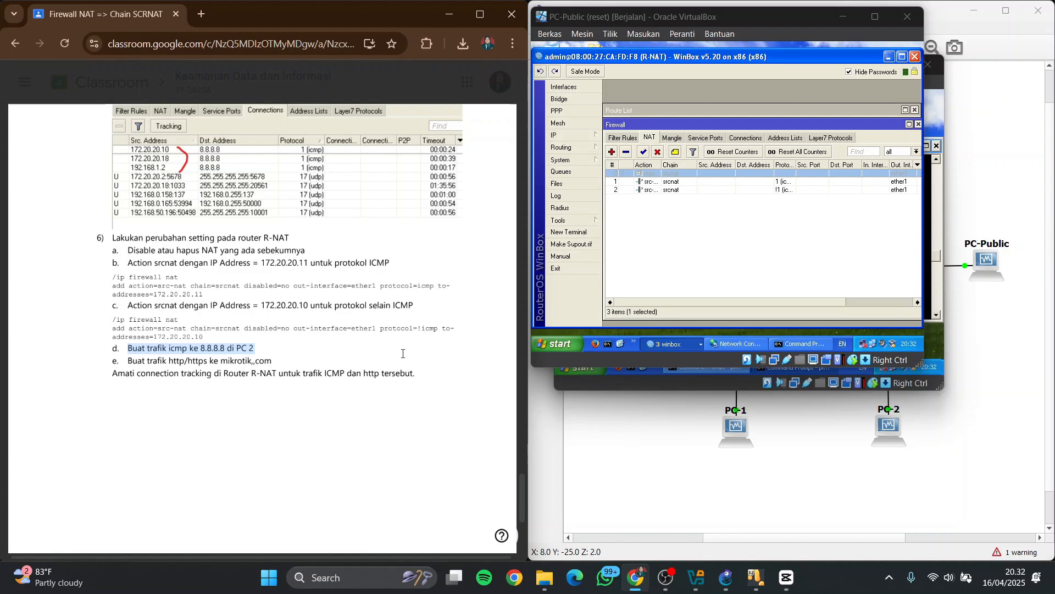
mouse_move(736, 580)
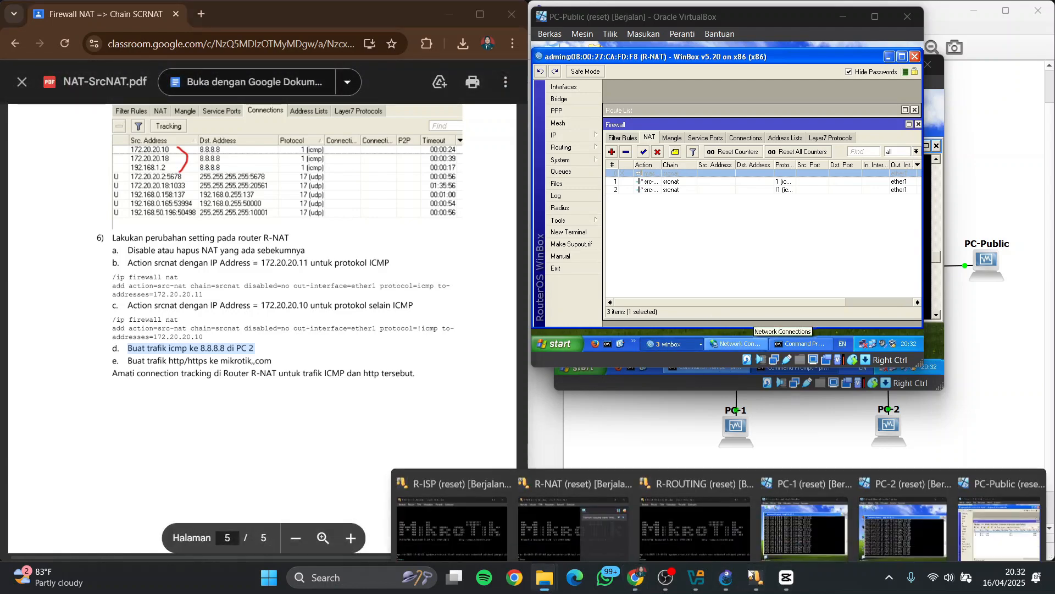
left_click(885, 500)
left_click(936, 145)
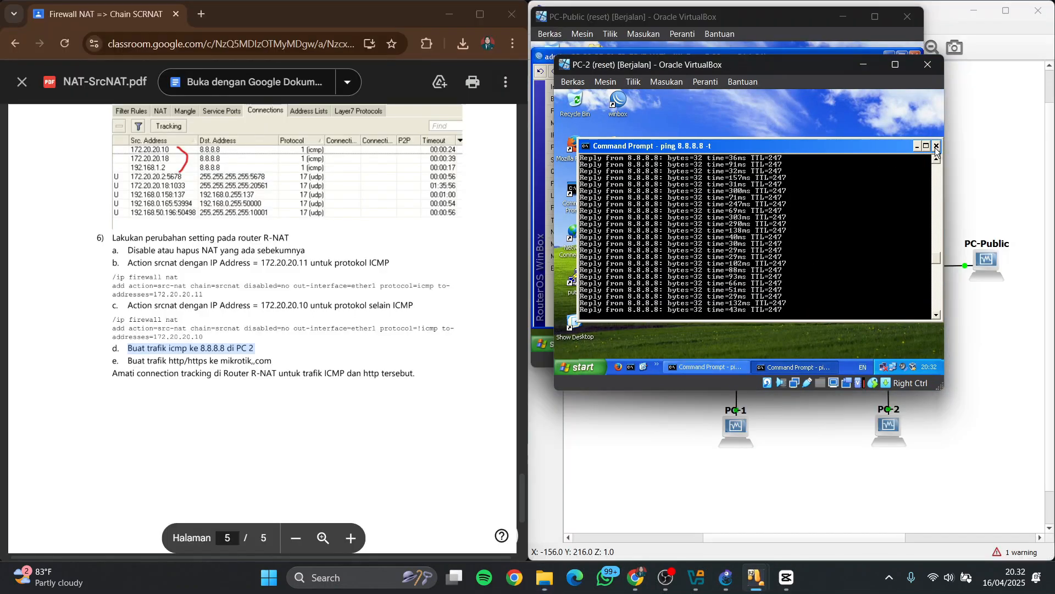
Open a new Command Prompt on PC-2 and start a continuous ping to 8.8.8.8
left_click(675, 366)
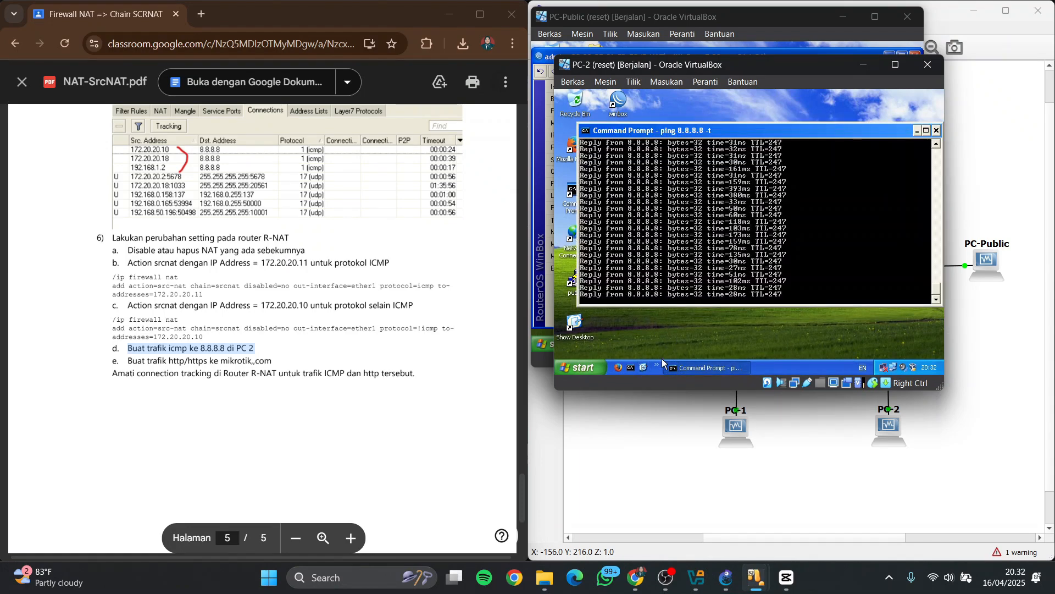
left_click(681, 366)
left_click(633, 366)
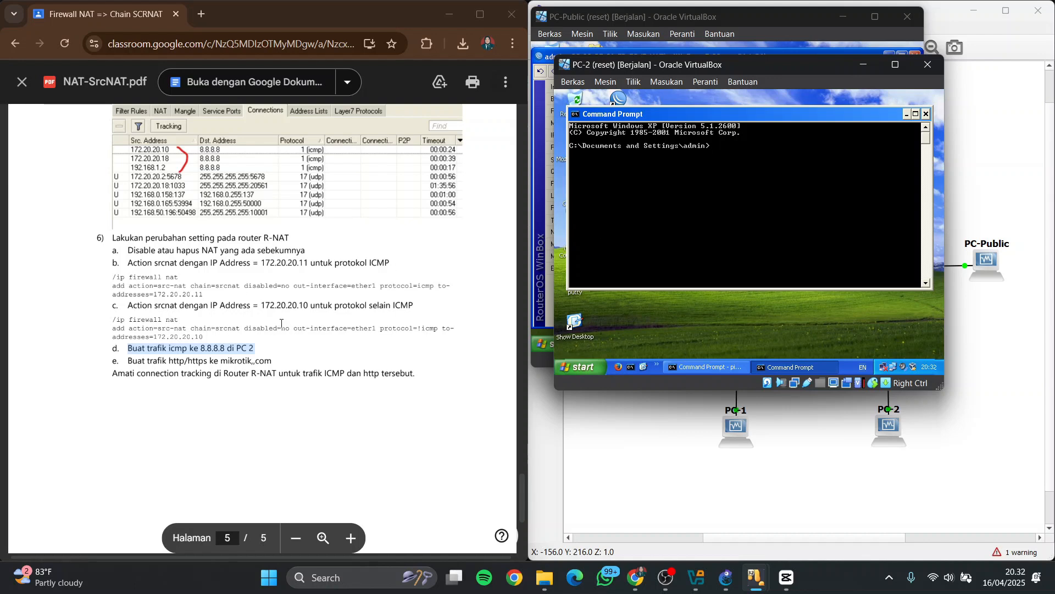
type("ping ")
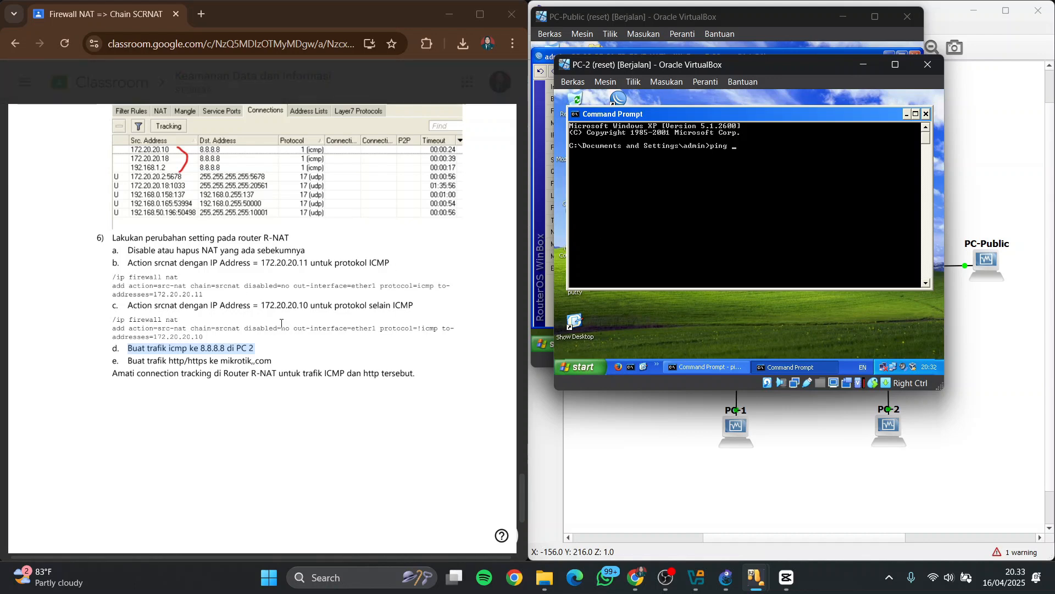
type("8.8.8.8 -t")
key("Return")
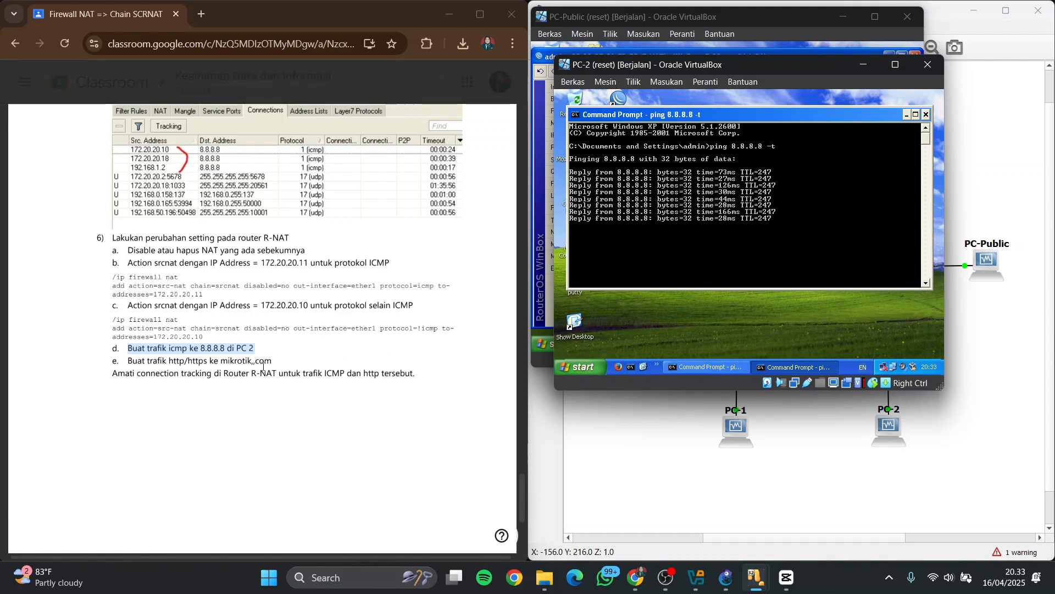
Minimize the ping window on PC-2 and load mikrotik.com in Firefox to generate web traffic
left_click(906, 114)
double_click(576, 146)
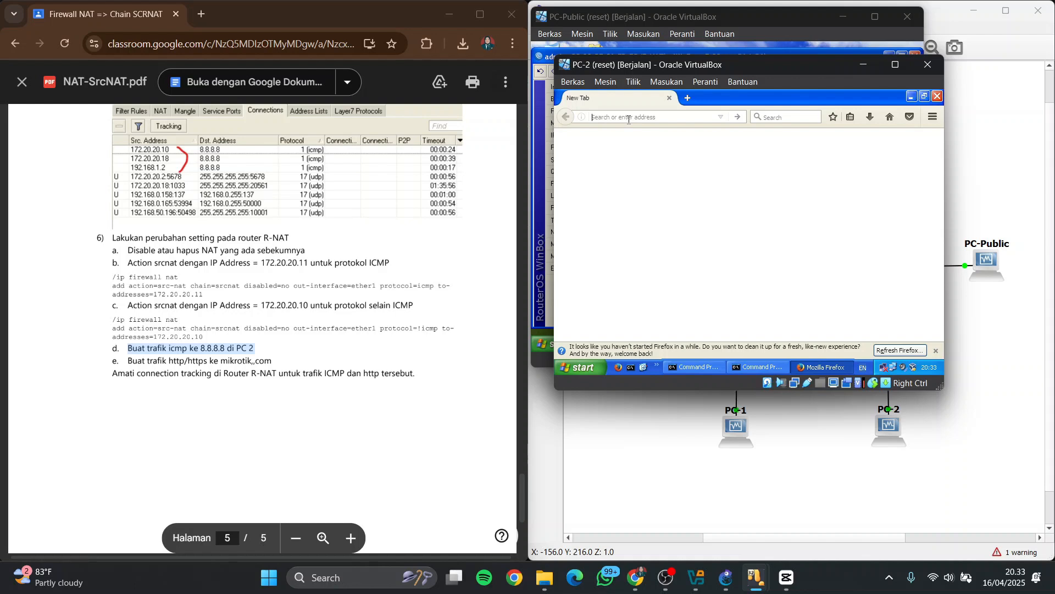
type("mikrotik.")
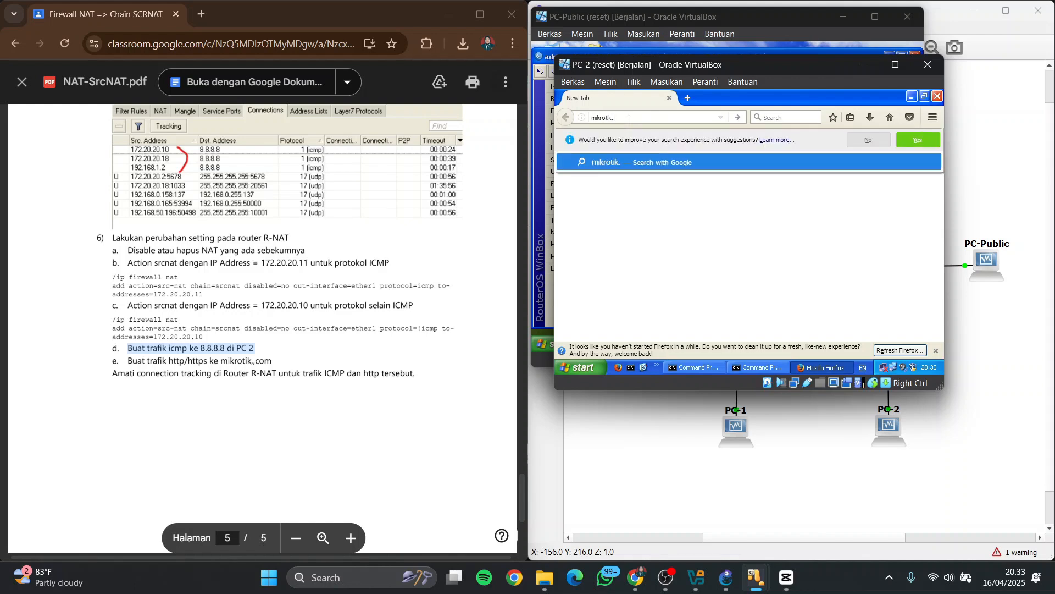
type("com")
key("Return")
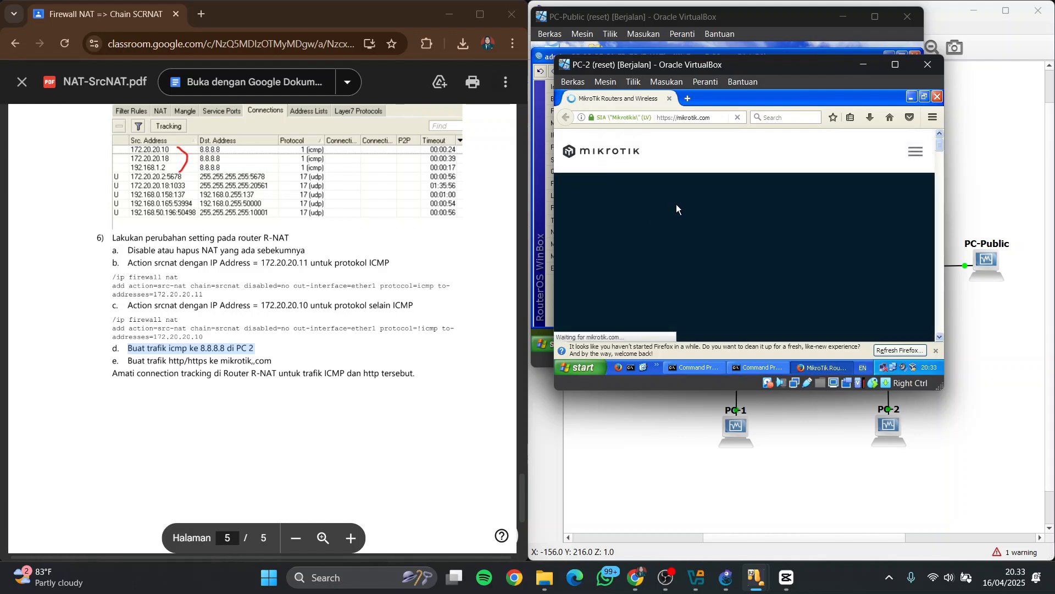
scroll(676, 208, "down", 5)
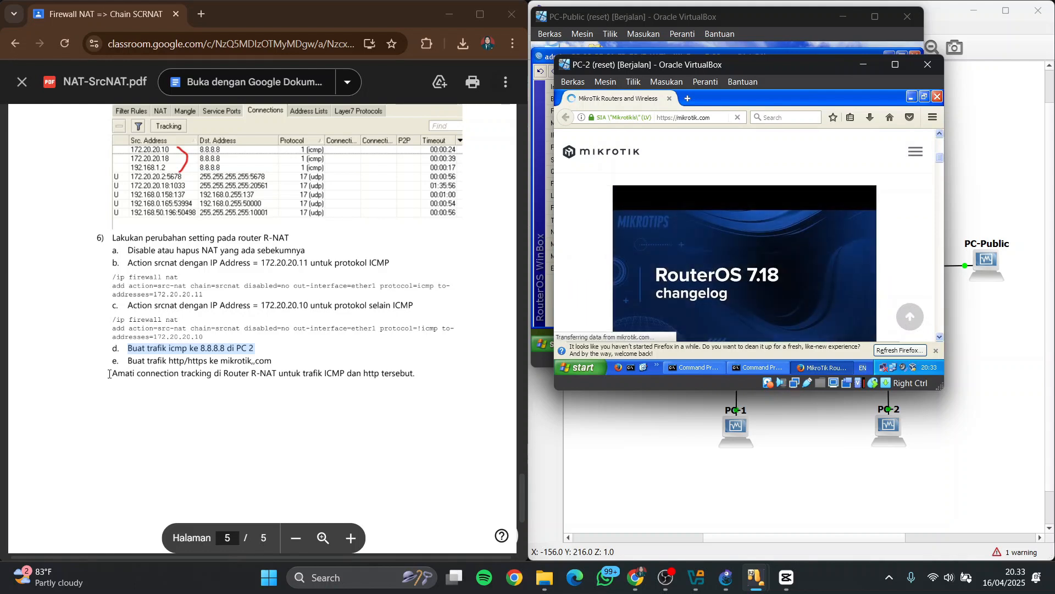
Highlight the PDF's connection tracking instruction, return to PC-2 and minimize its browser
left_click_drag(109, 374, 429, 371)
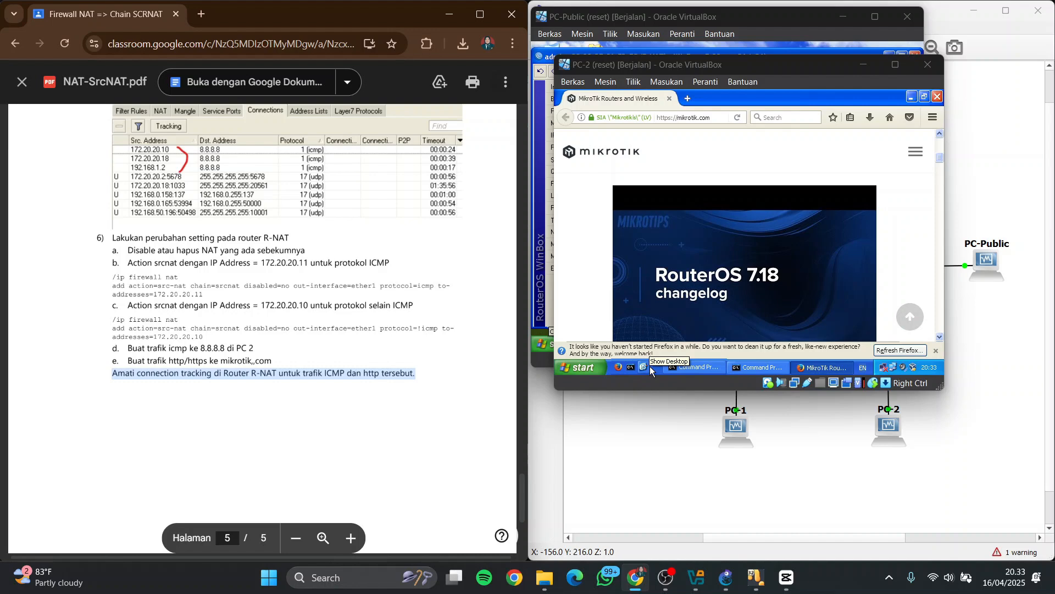
mouse_move(755, 577)
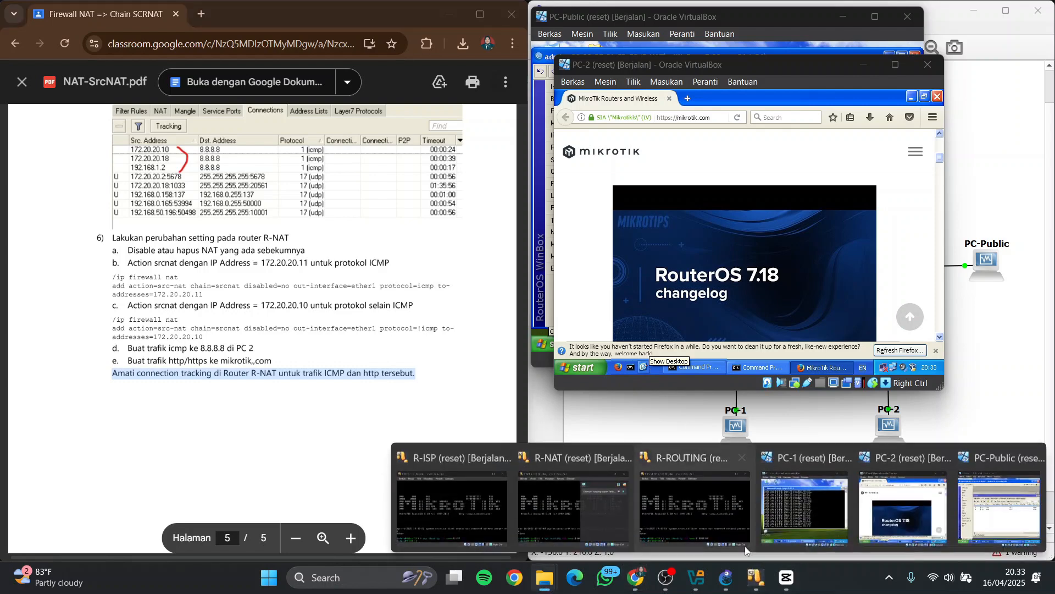
left_click(997, 505)
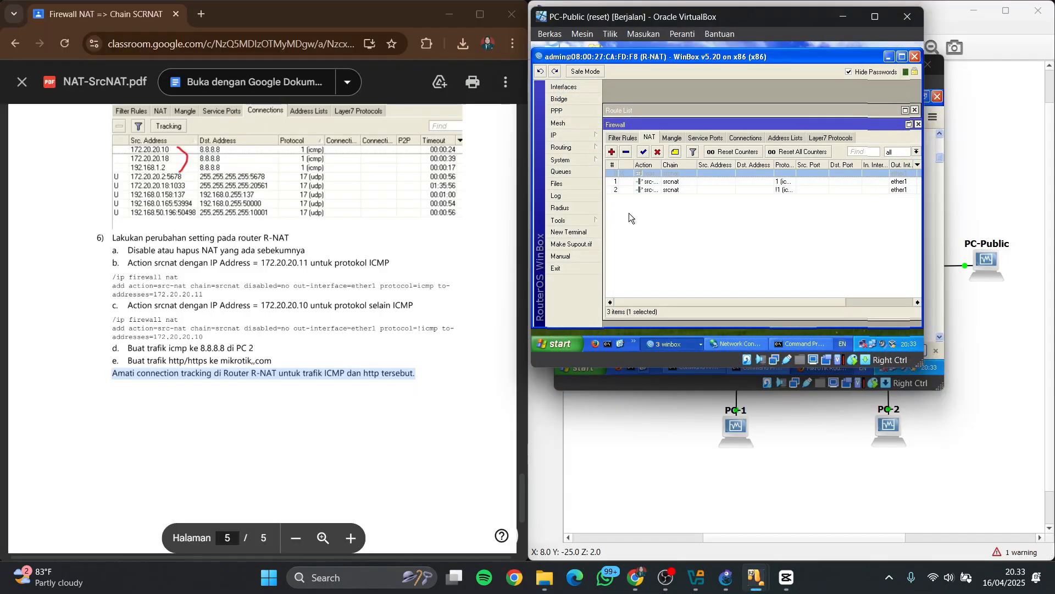
mouse_move(756, 577)
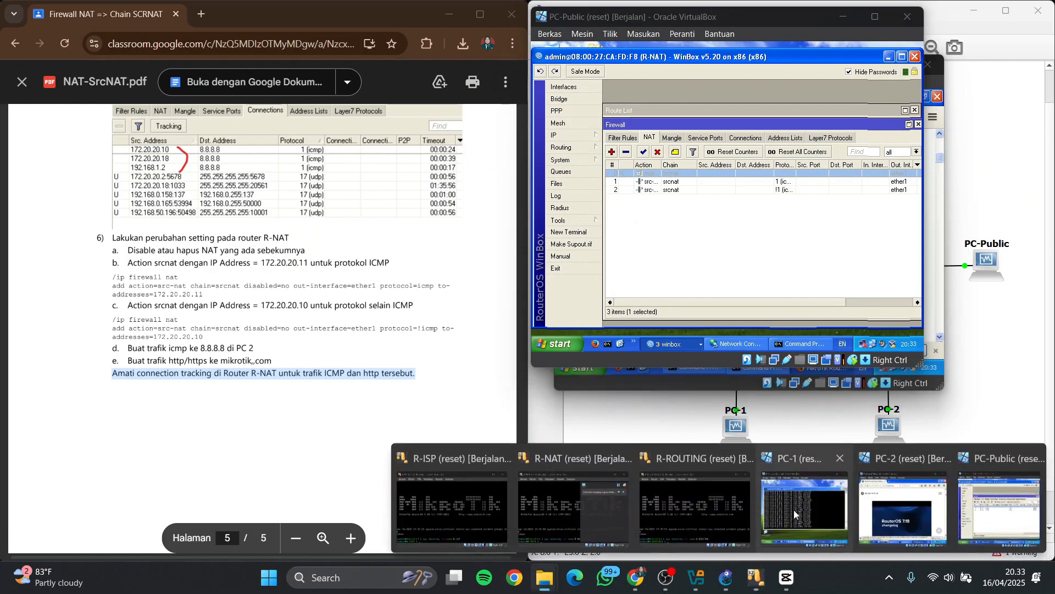
left_click(902, 508)
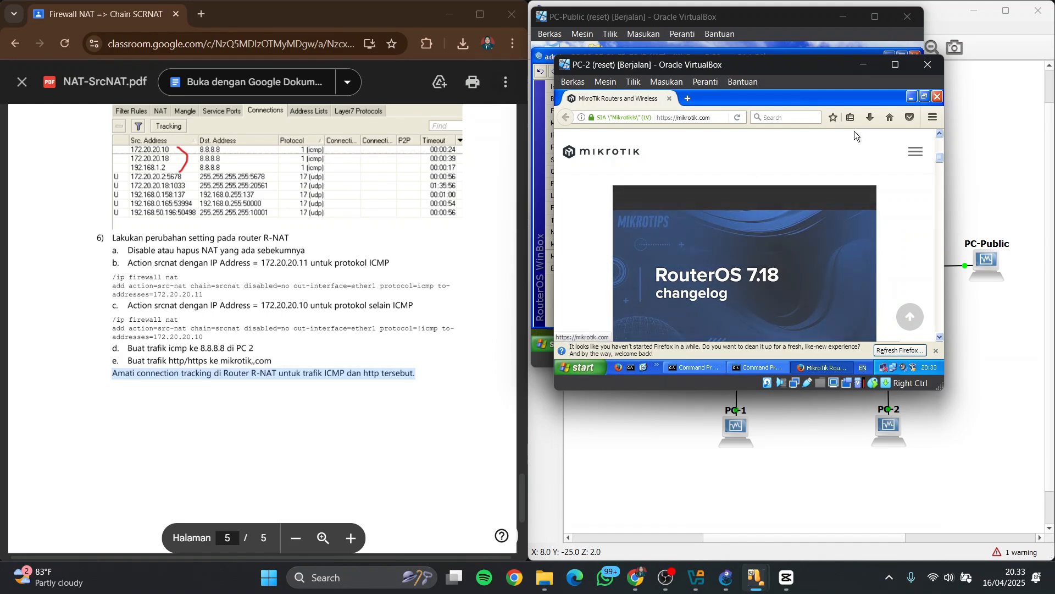
left_click(911, 96)
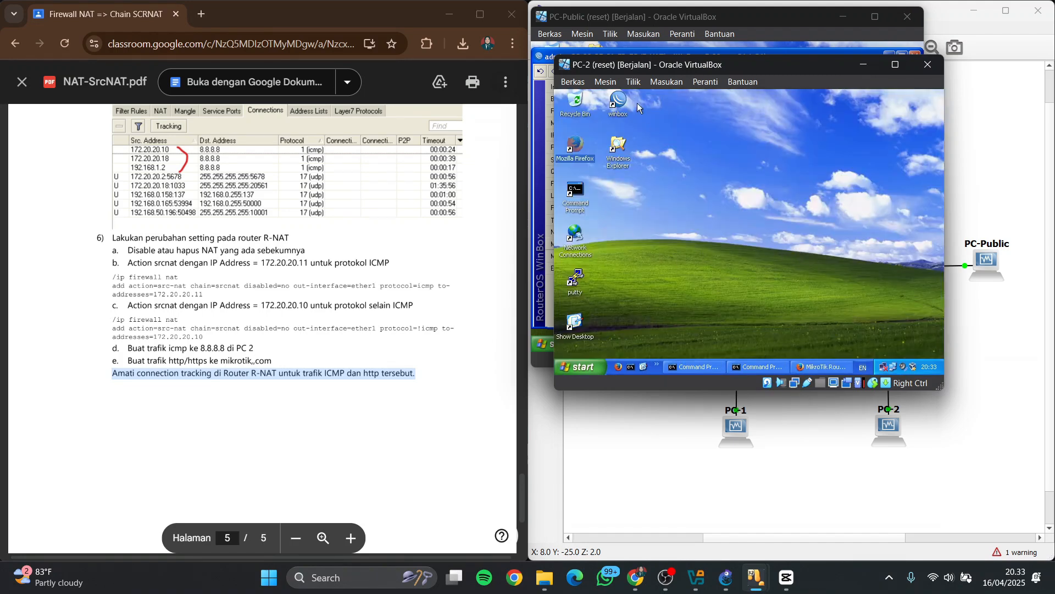
Start WinBox on PC-2, connect to R-NAT as admin and open the router's firewall settings
double_click(618, 102)
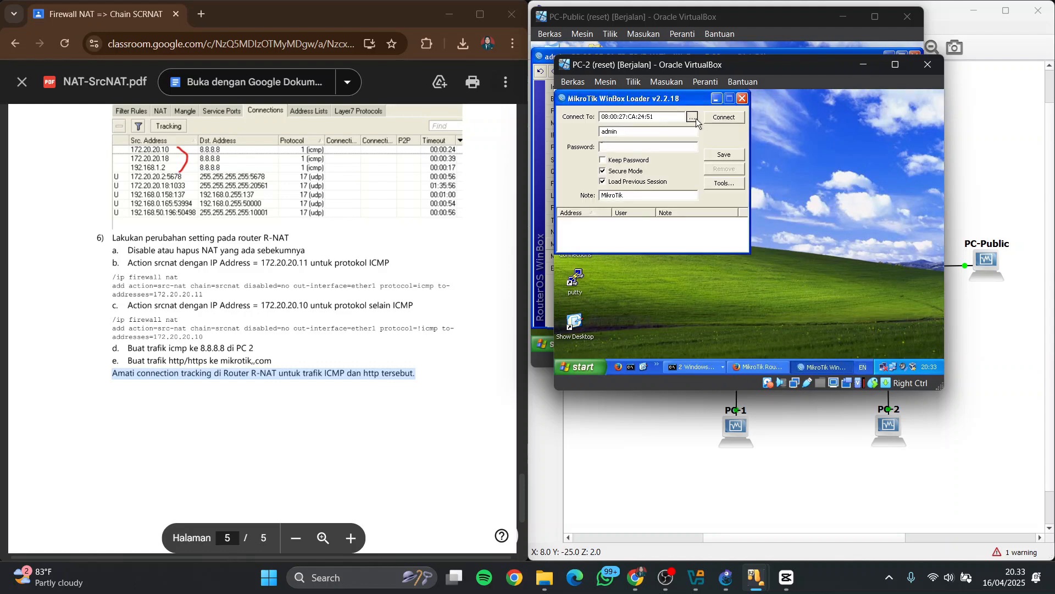
left_click(694, 117)
double_click(638, 140)
left_click(720, 116)
left_click(601, 175)
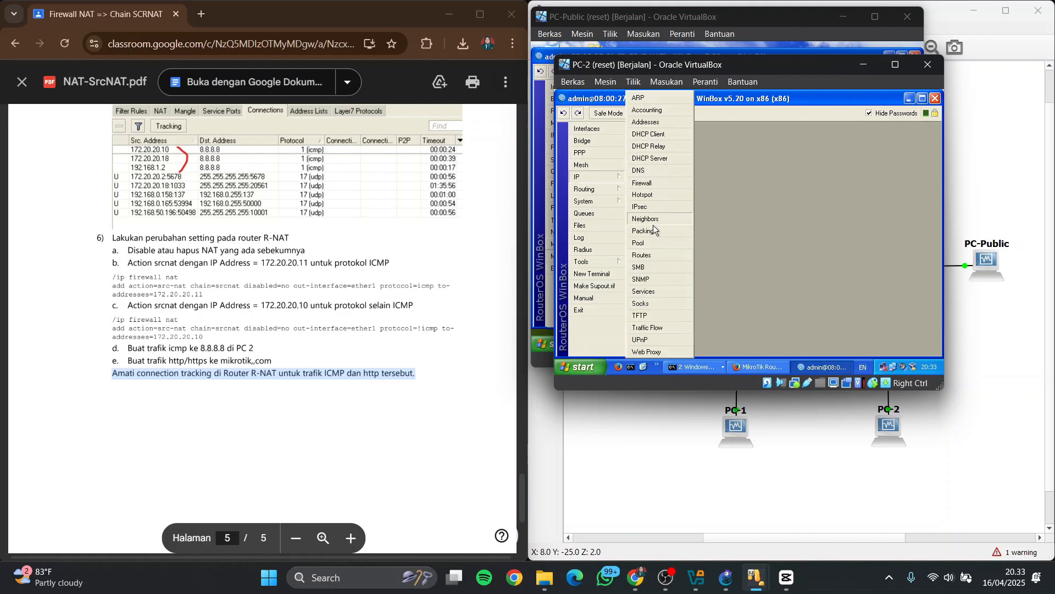
left_click(659, 185)
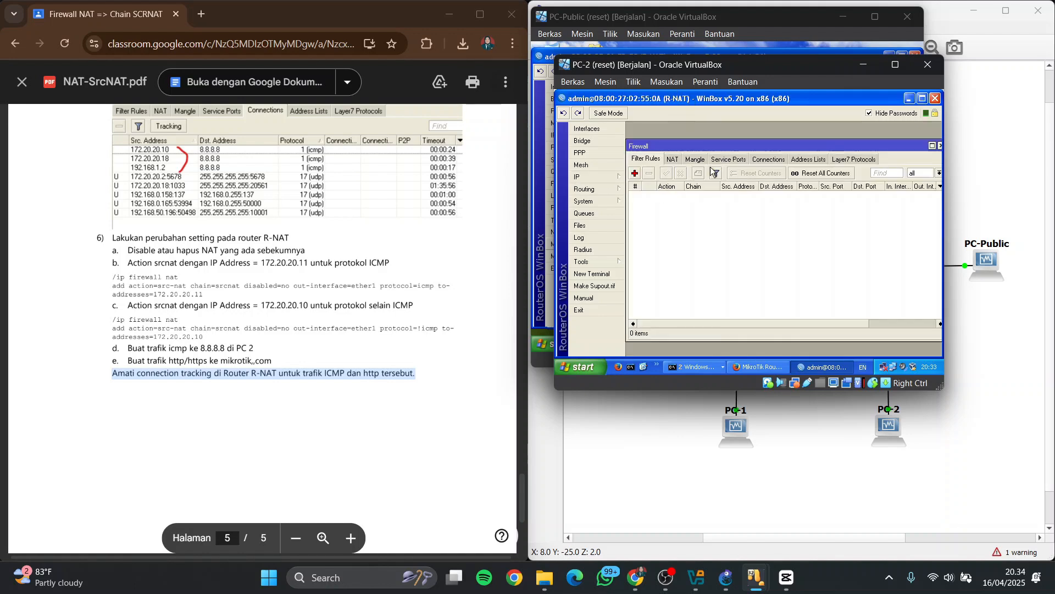